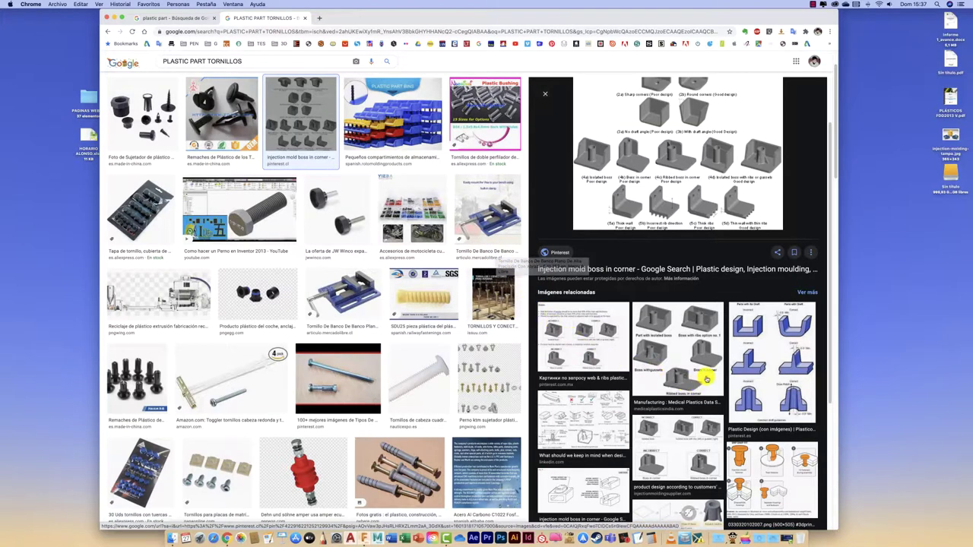
Step: Bring up Mission Control to show all desktops, leaving the Chrome image results
key(ctrl+Up)
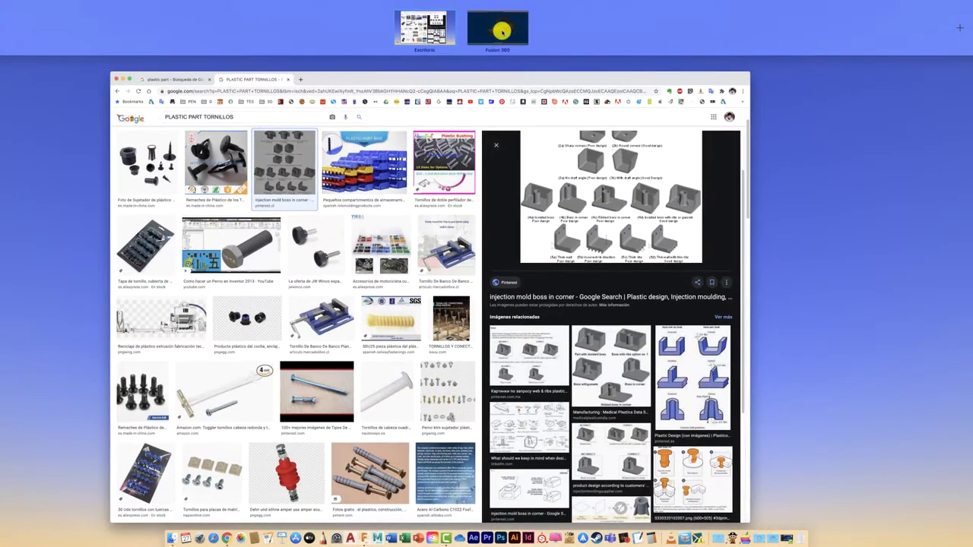
Step: Switch to the Fusion 360 desktop and zoom in on the housing model
click(501, 31)
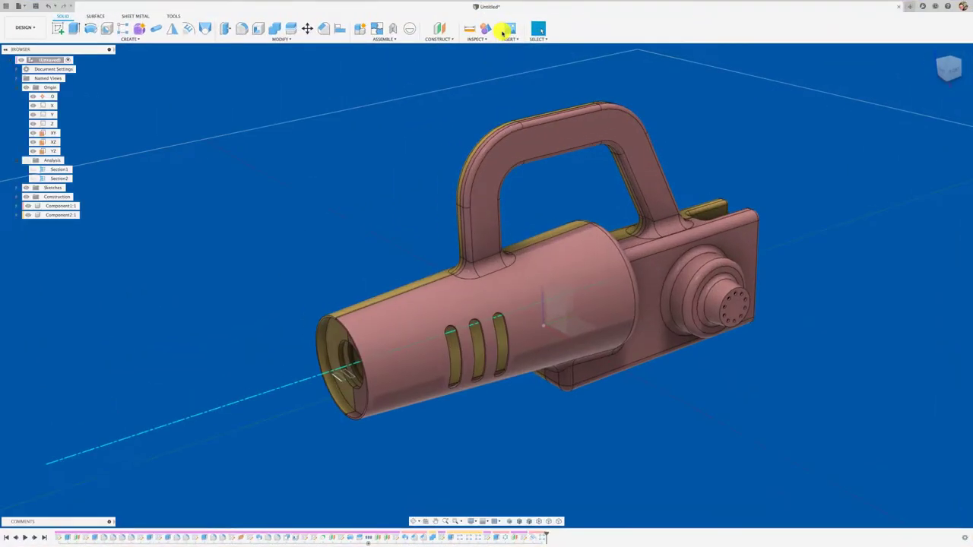
shift+scroll(327, 247, down, 5)
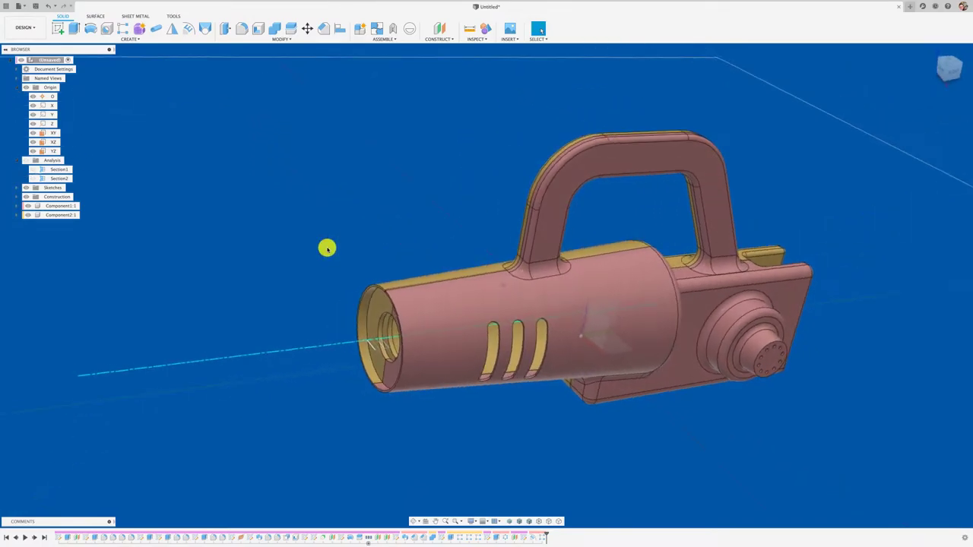
shift+scroll(322, 248, down, 2)
shift+scroll(317, 247, down, 4)
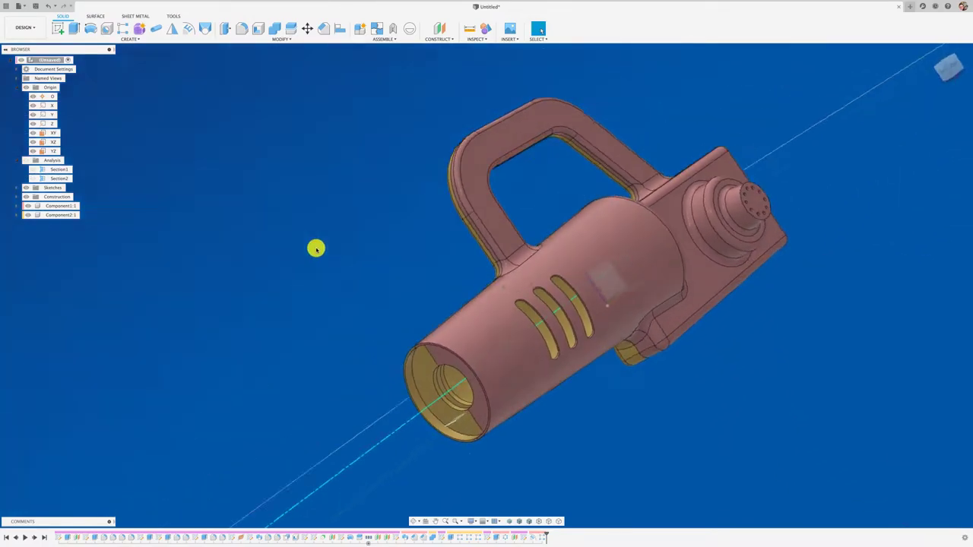
shift+scroll(317, 248, down, 4)
shift+scroll(297, 248, down, 3)
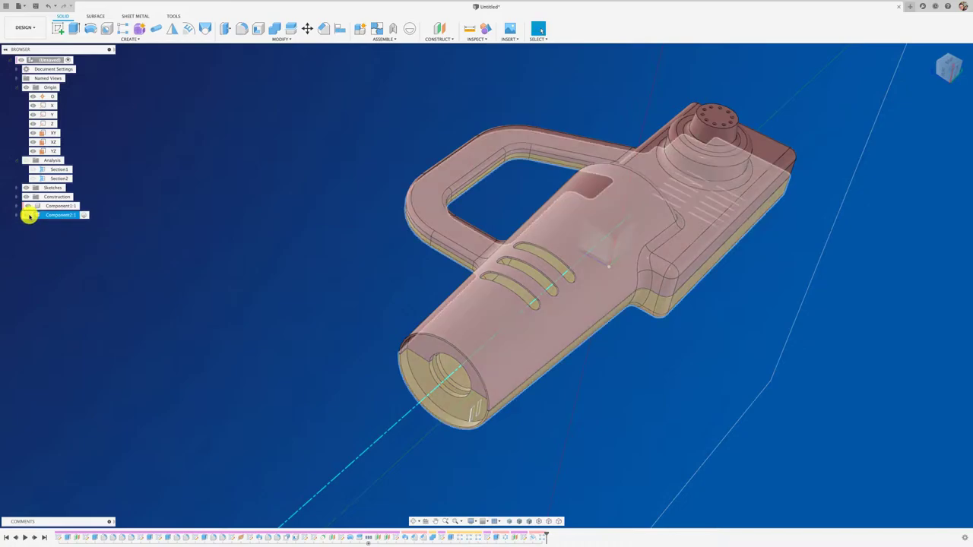
Step: Hide Component2:1, the yellow inner half, and zoom around the pink housing half's interior
click(28, 215)
shift+scroll(162, 244, down, 4)
shift+scroll(162, 244, down, 2)
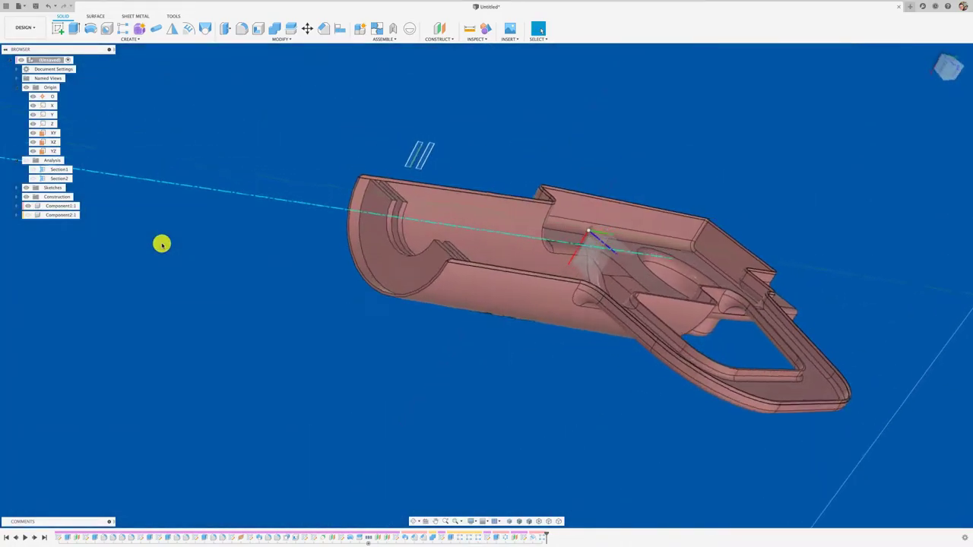
shift+scroll(161, 244, down, 3)
shift+scroll(162, 244, down, 3)
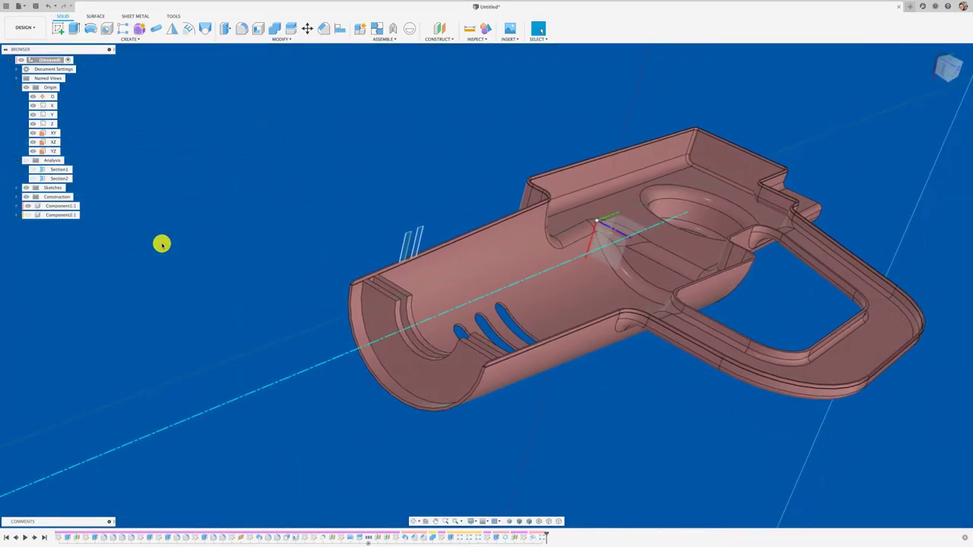
shift+scroll(162, 243, down, 3)
shift+scroll(162, 244, down, 2)
shift+scroll(162, 244, down, 3)
shift+scroll(162, 244, down, 3)
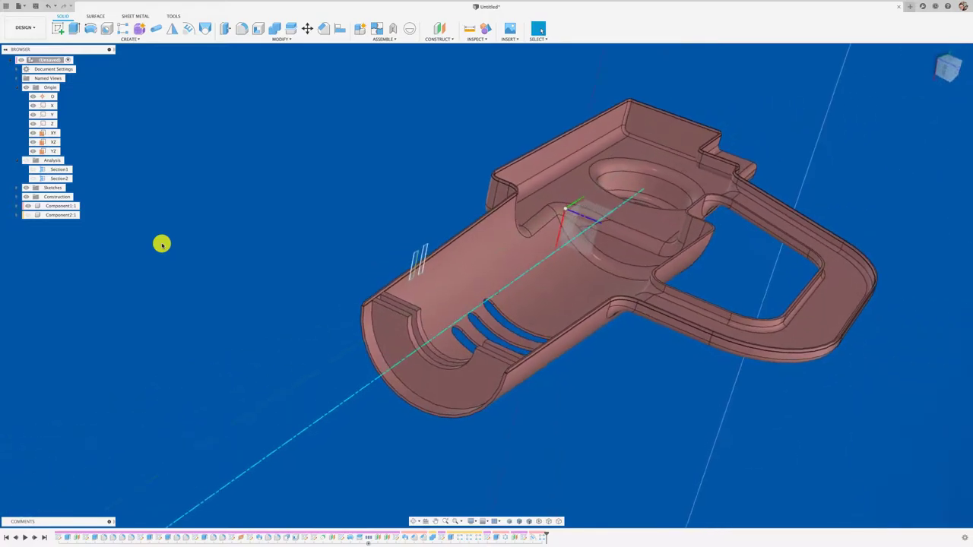
shift+scroll(161, 244, down, 3)
shift+scroll(162, 244, down, 3)
scroll(162, 244, up, 3)
scroll(387, 283, up, 3)
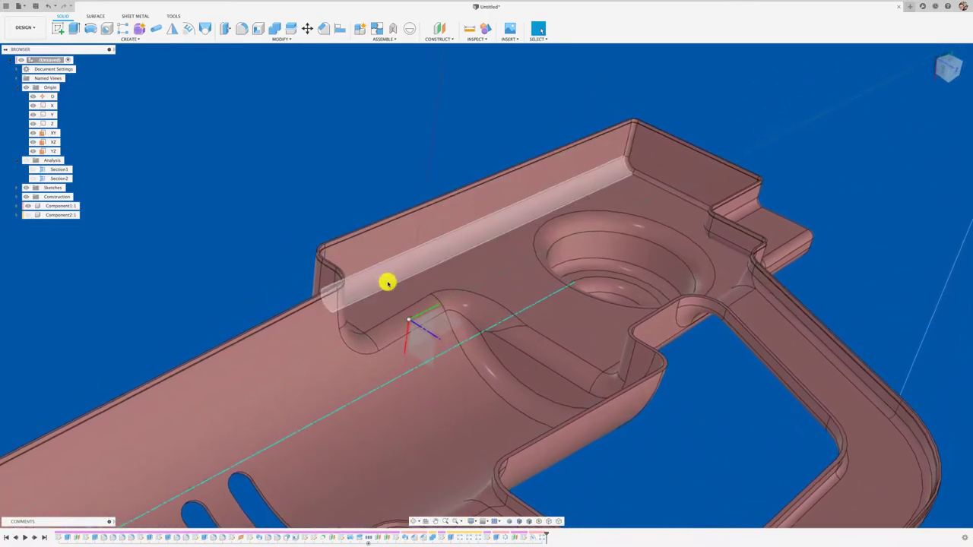
shift+scroll(388, 283, up, 3)
shift+scroll(599, 206, down, 3)
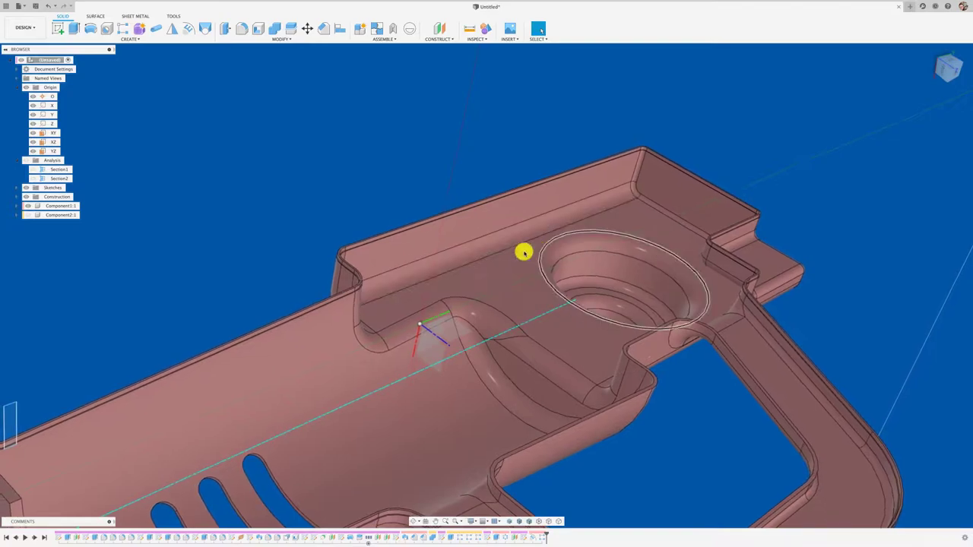
shift+scroll(524, 252, up, 3)
shift+scroll(610, 211, up, 3)
shift+scroll(671, 213, down, 3)
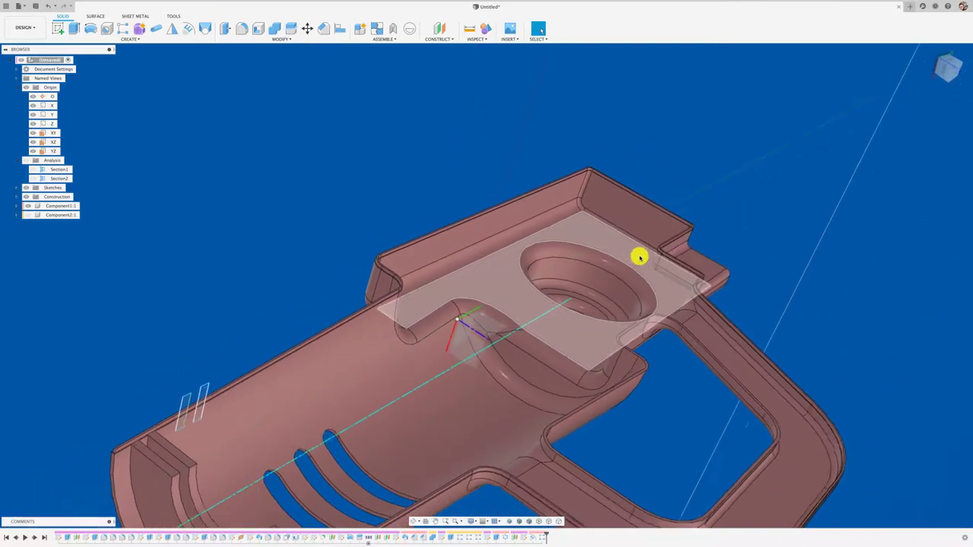
scroll(639, 257, down, 2)
shift+scroll(640, 257, down, 3)
shift+scroll(639, 257, down, 2)
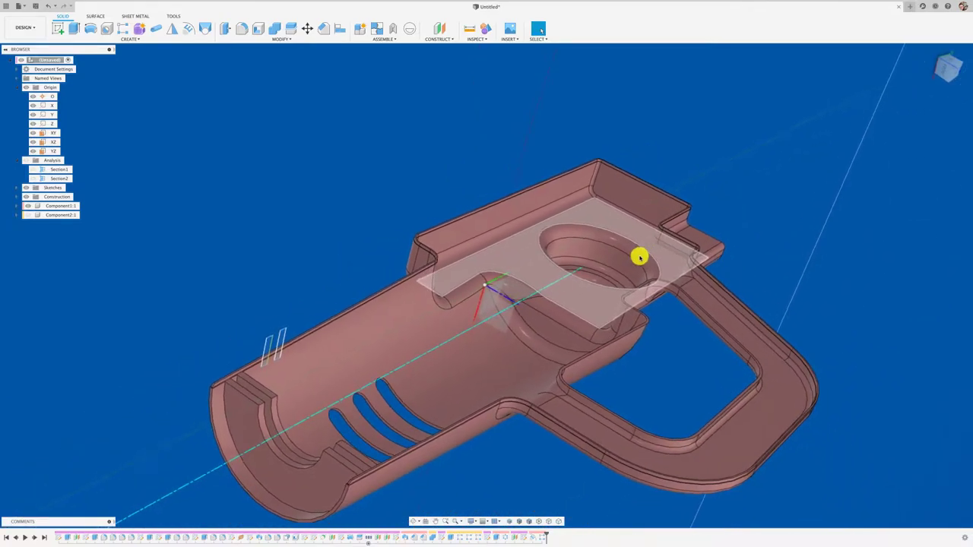
shift+scroll(482, 369, down, 3)
scroll(321, 236, up, 3)
scroll(314, 226, up, 2)
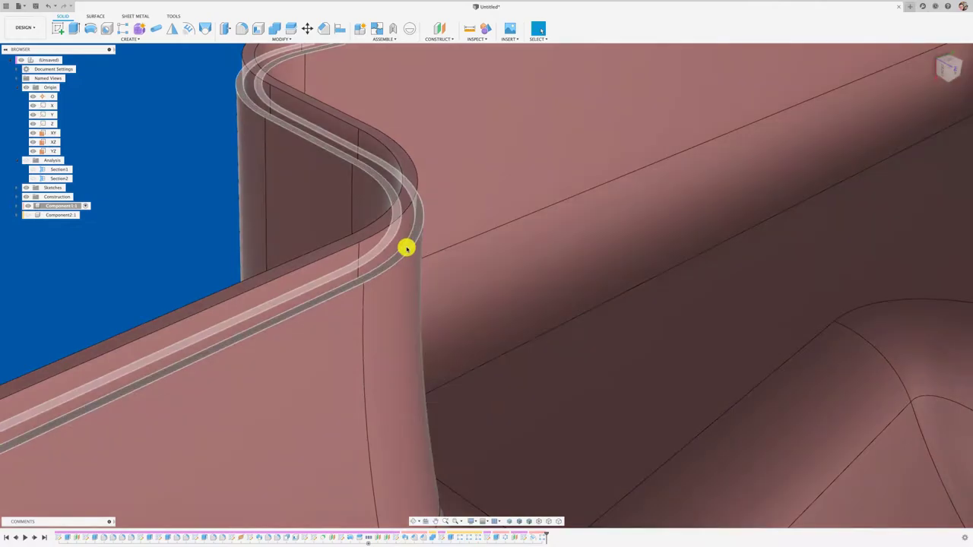
Step: Select the rounded fillet face on the housing wall
click(406, 248)
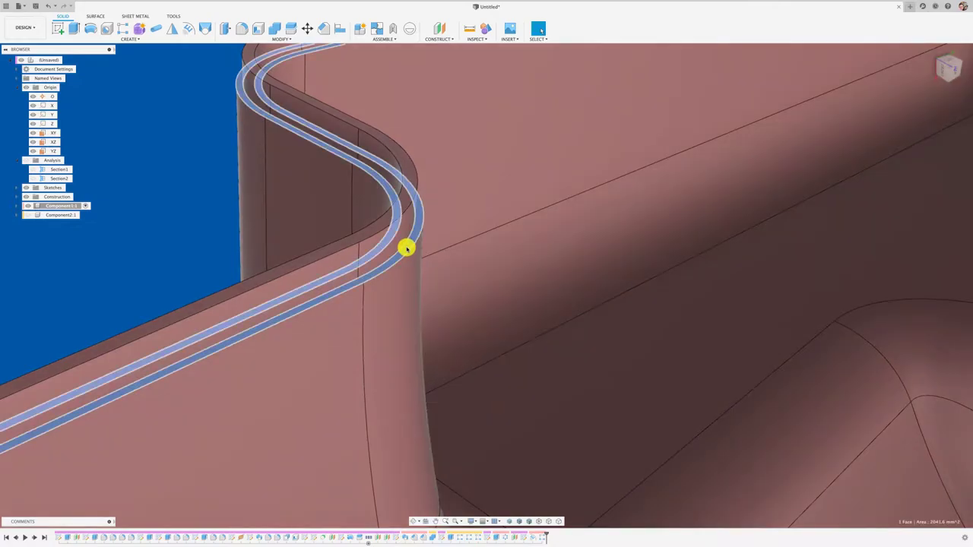
scroll(406, 248, down, 5)
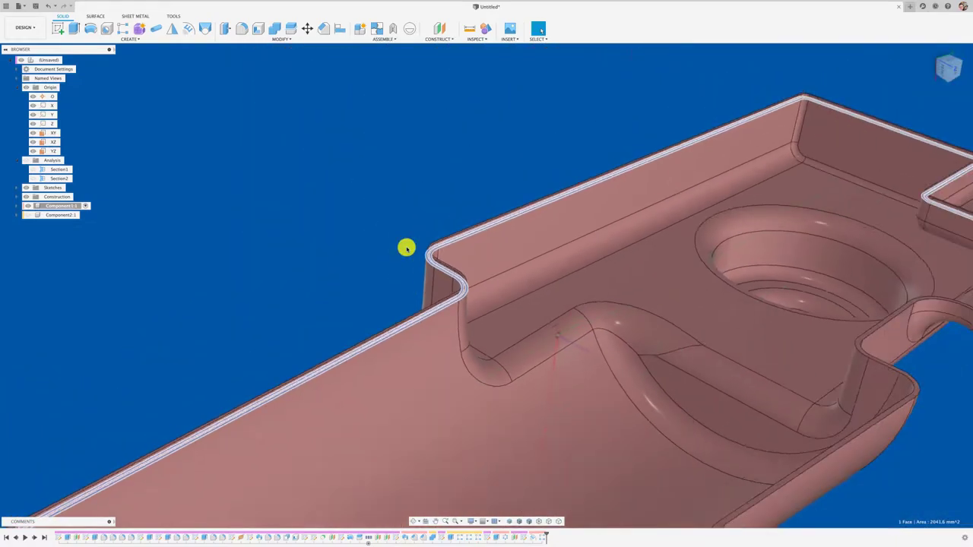
scroll(352, 233, down, 3)
scroll(352, 232, up, 1)
scroll(351, 233, up, 2)
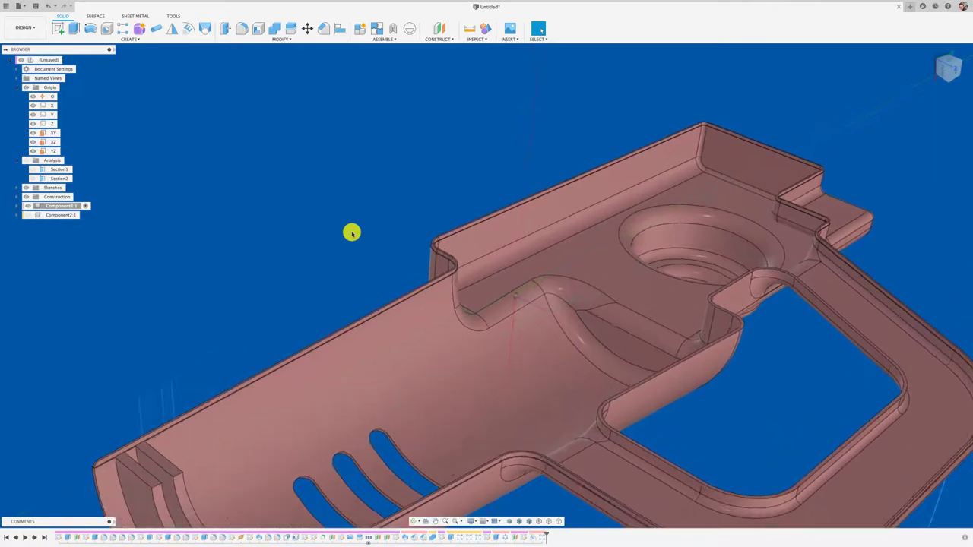
scroll(352, 232, up, 2)
scroll(352, 233, up, 2)
scroll(352, 232, up, 2)
scroll(350, 233, up, 2)
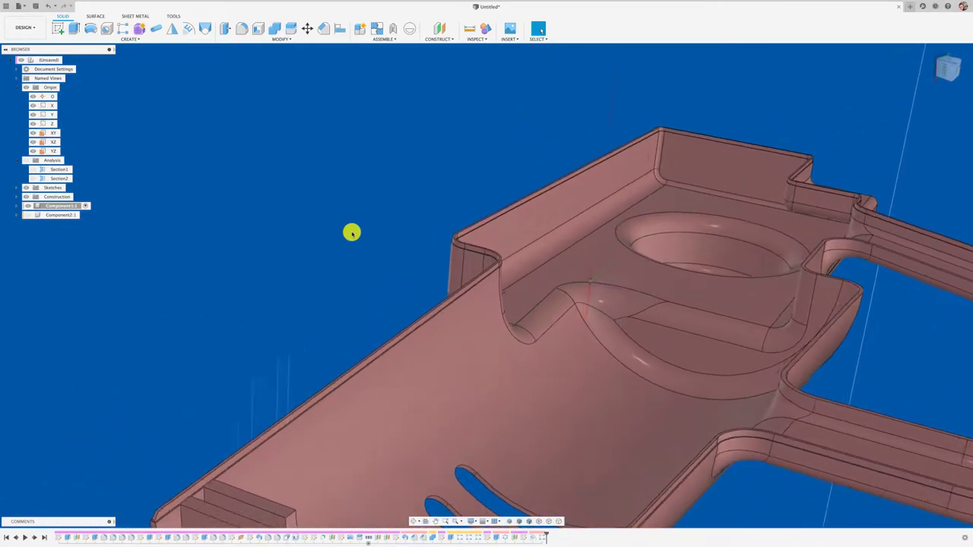
scroll(451, 219, up, 2)
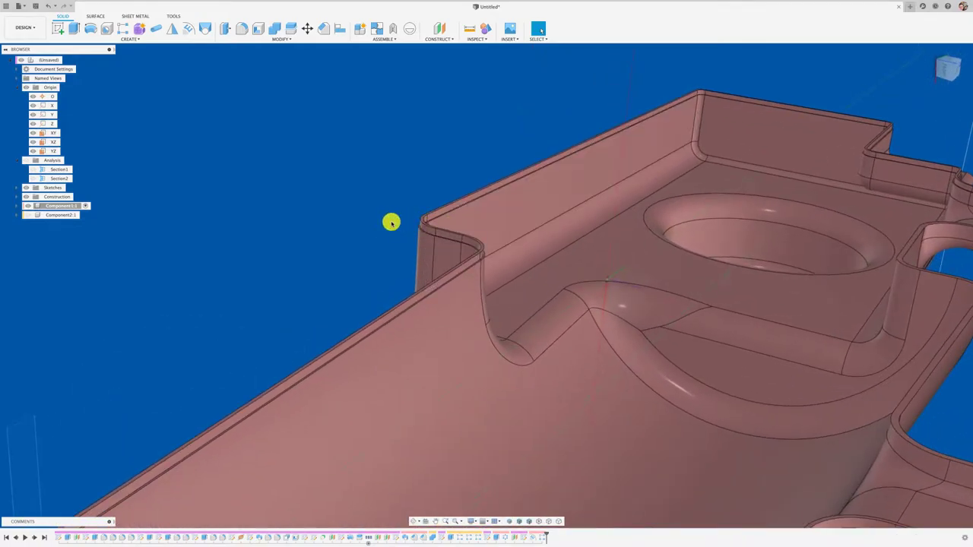
scroll(390, 222, up, 1)
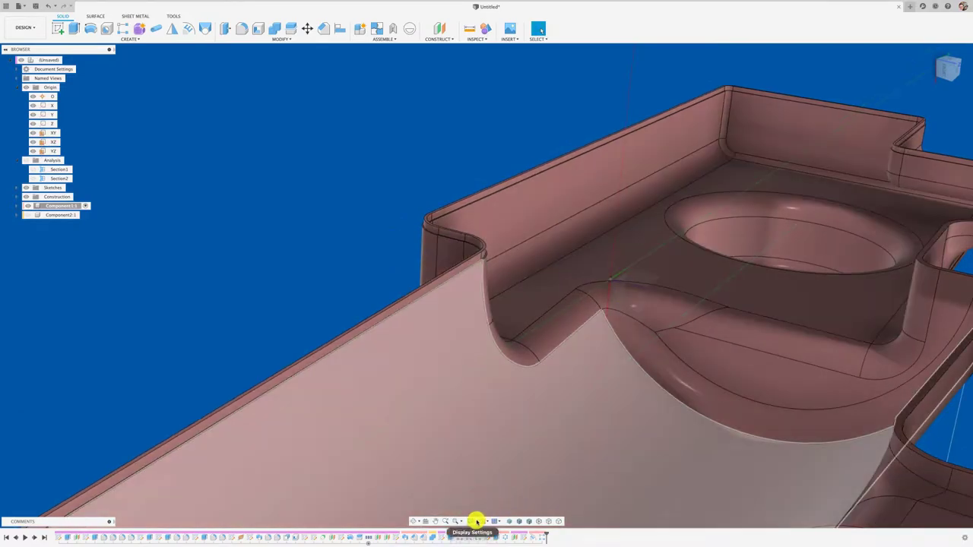
Step: Turn off the Object Shadow and Ambient Occlusion display effects
click(474, 521)
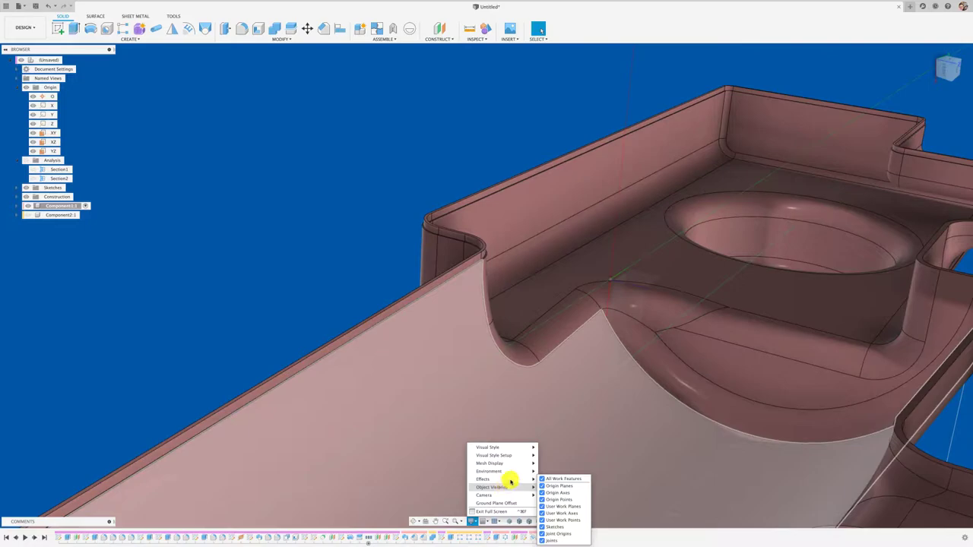
mouse_move(502, 479)
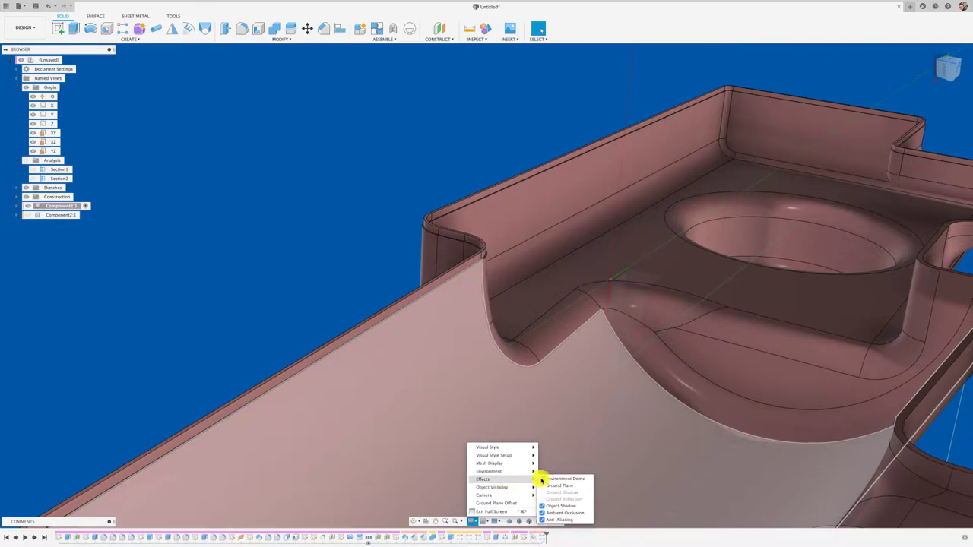
click(542, 507)
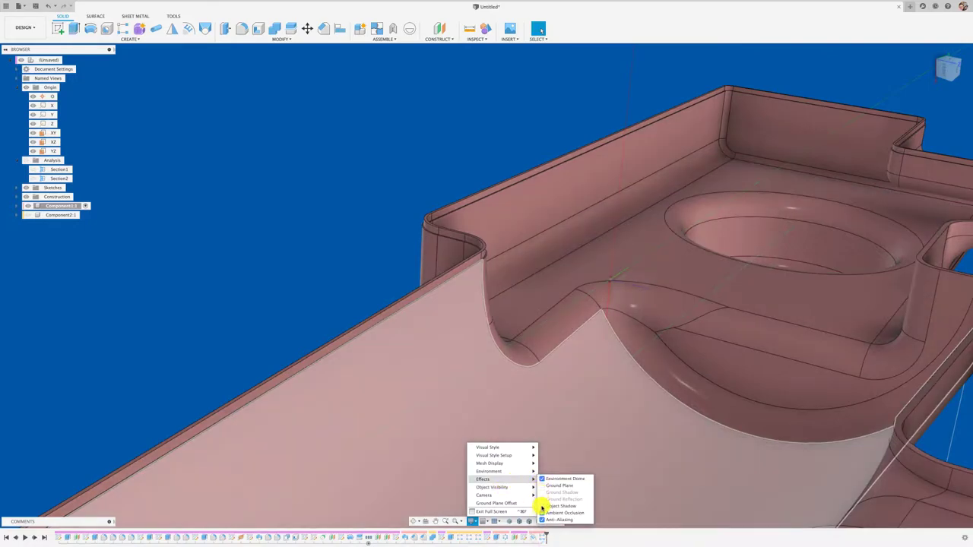
click(541, 513)
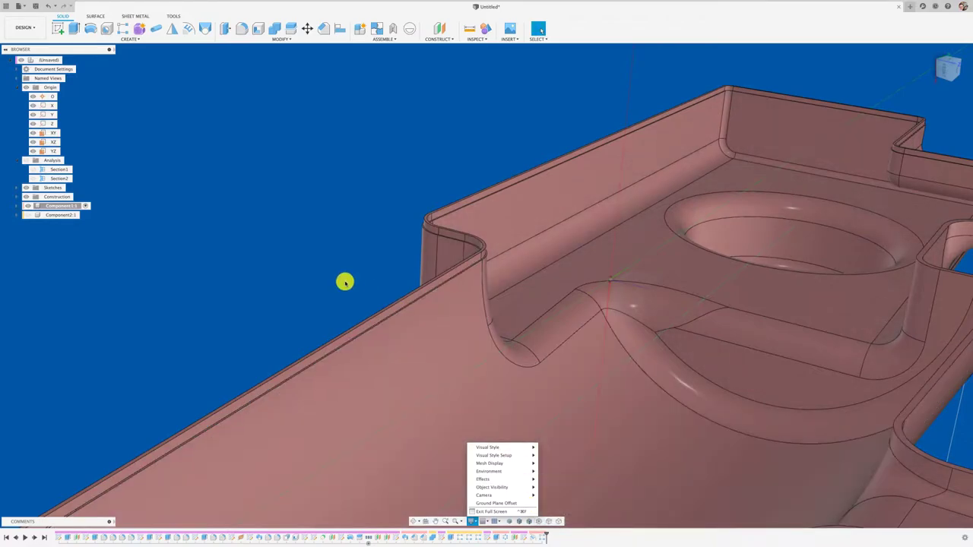
mouse_move(343, 279)
shift+middle_down()
mouse_move(324, 266)
mouse_move(313, 222)
shift+middle_up()
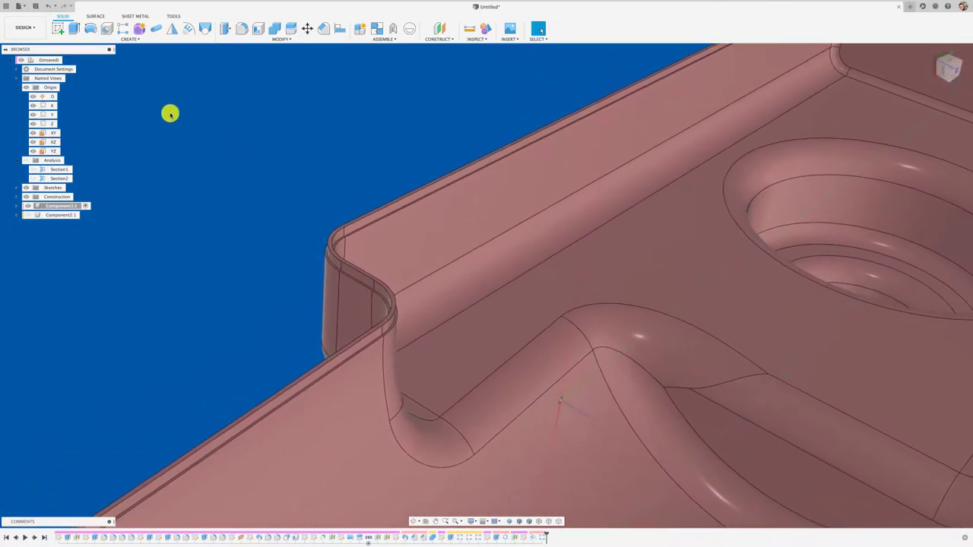
Step: Start a sketch on the housing's wall corner face and snap to a flat front view
click(60, 28)
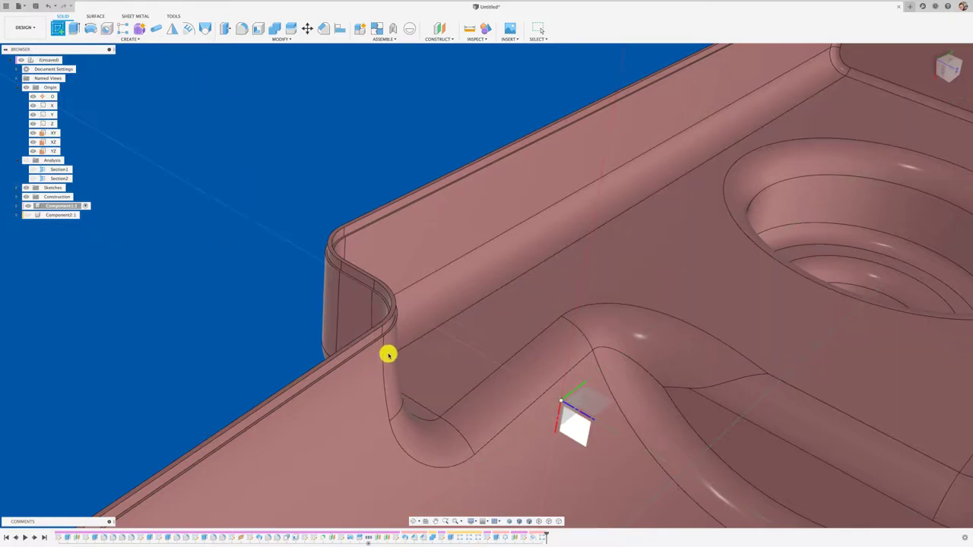
scroll(388, 352, up, 3)
scroll(389, 352, up, 3)
scroll(388, 352, up, 2)
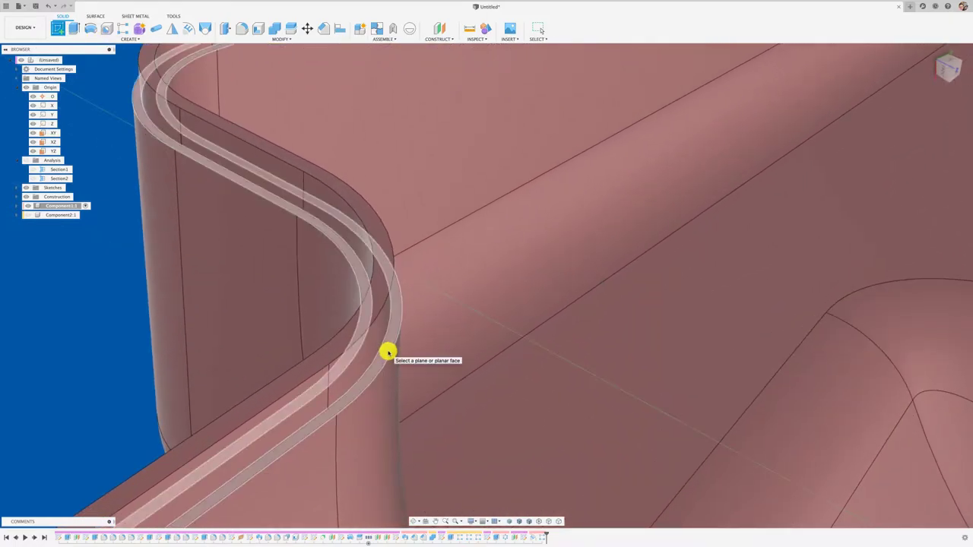
click(389, 352)
scroll(388, 352, up, 2)
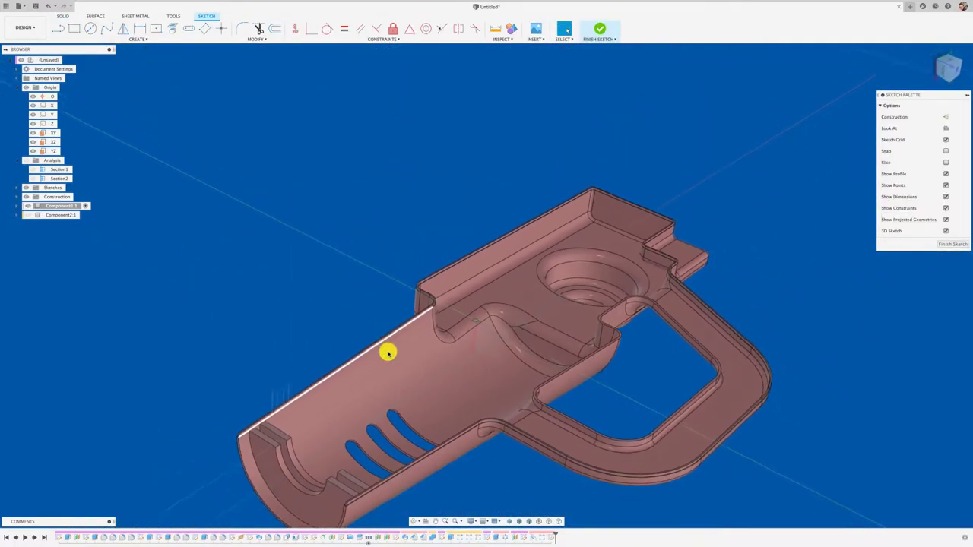
scroll(388, 352, up, 3)
scroll(388, 352, up, 3)
scroll(485, 380, up, 2)
scroll(480, 382, up, 2)
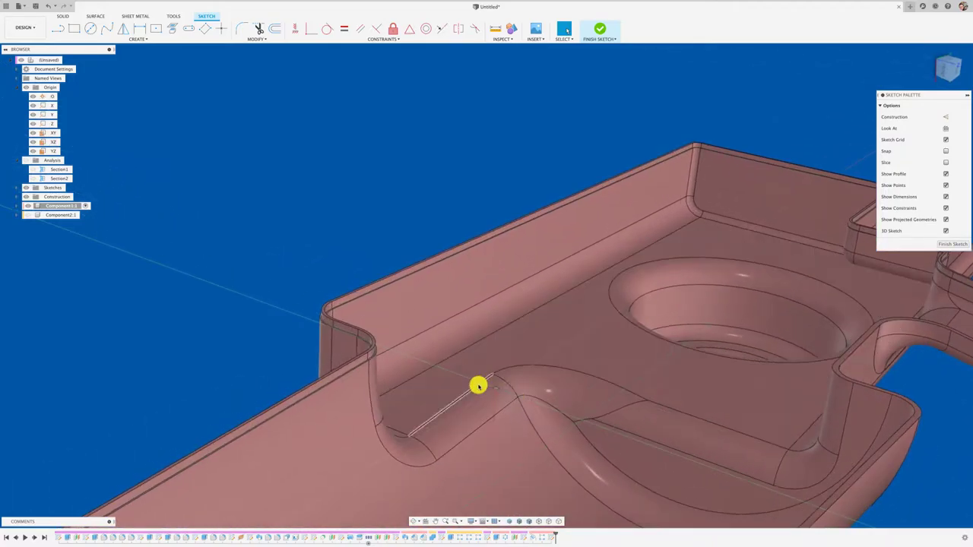
scroll(418, 370, up, 2)
scroll(434, 365, up, 2)
scroll(454, 361, up, 2)
scroll(454, 361, down, 5)
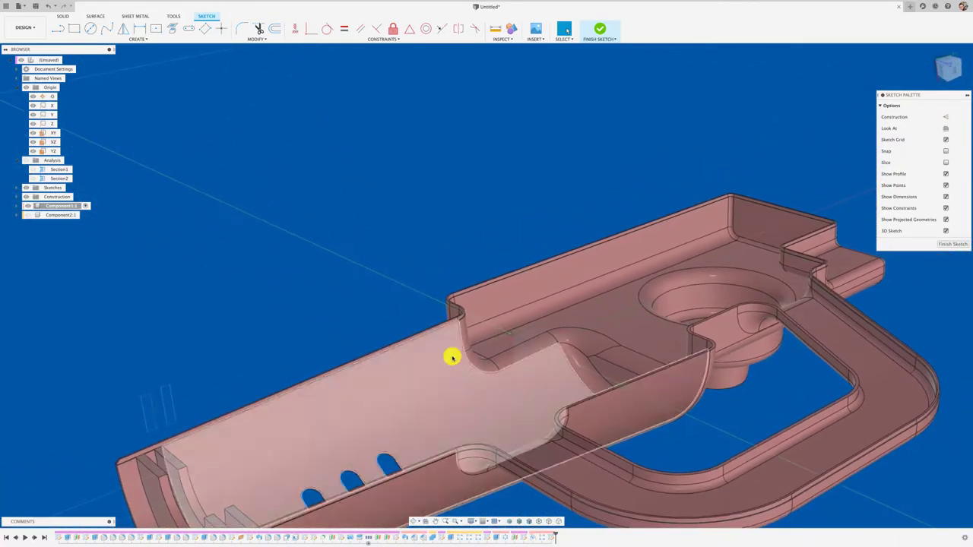
scroll(410, 315, up, 2)
scroll(570, 269, up, 2)
shift+middle_drag(677, 149, 819, 94)
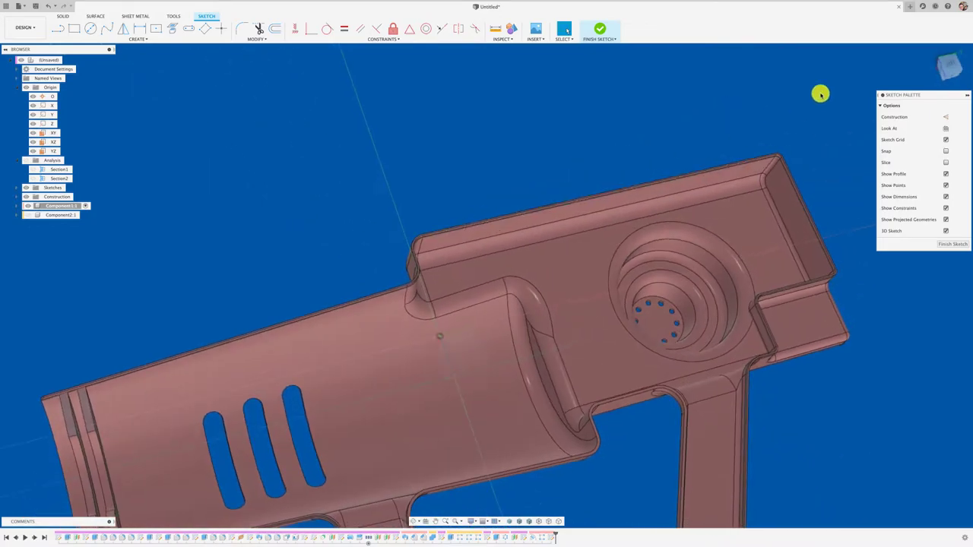
click(951, 67)
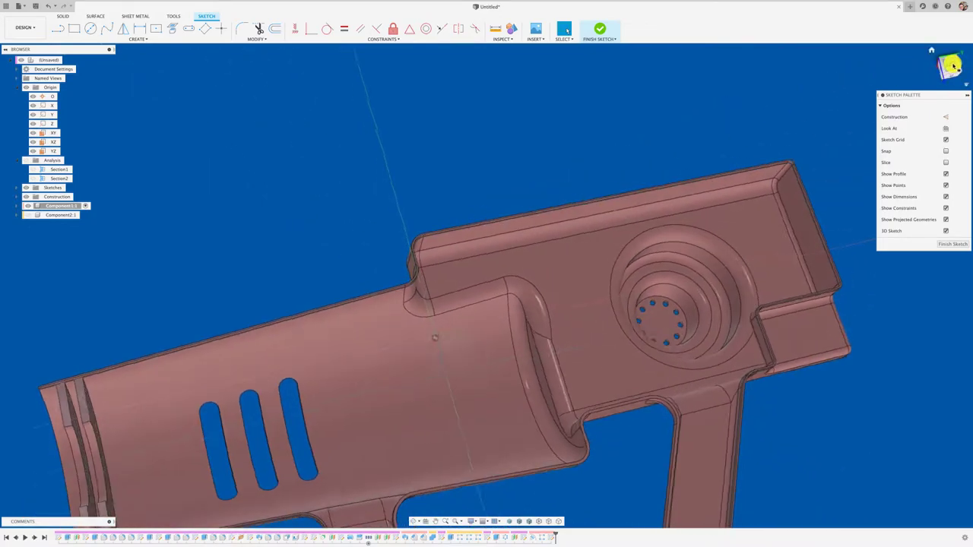
scroll(463, 189, up, 3)
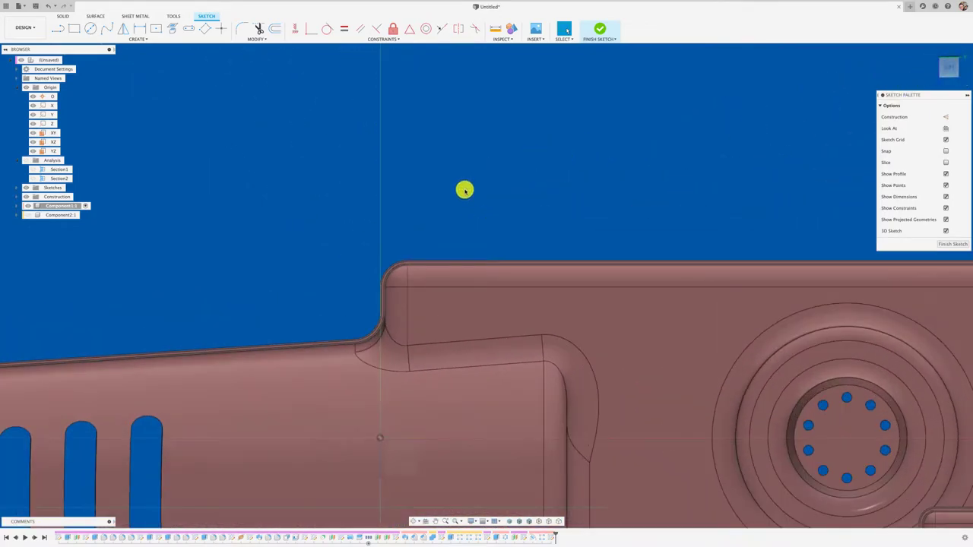
Step: Draw a 10 mm diameter circle on the housing floor and finish the sketch
click(90, 28)
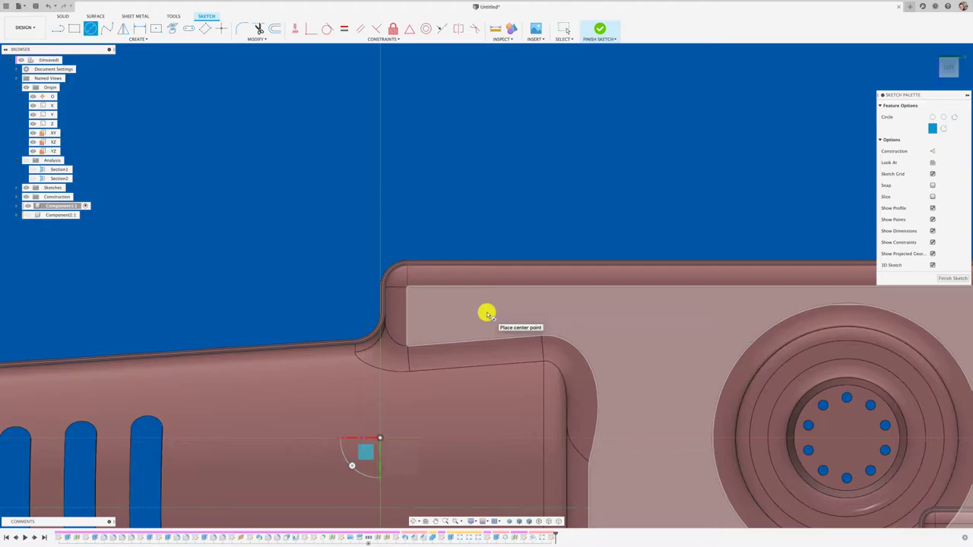
click(486, 313)
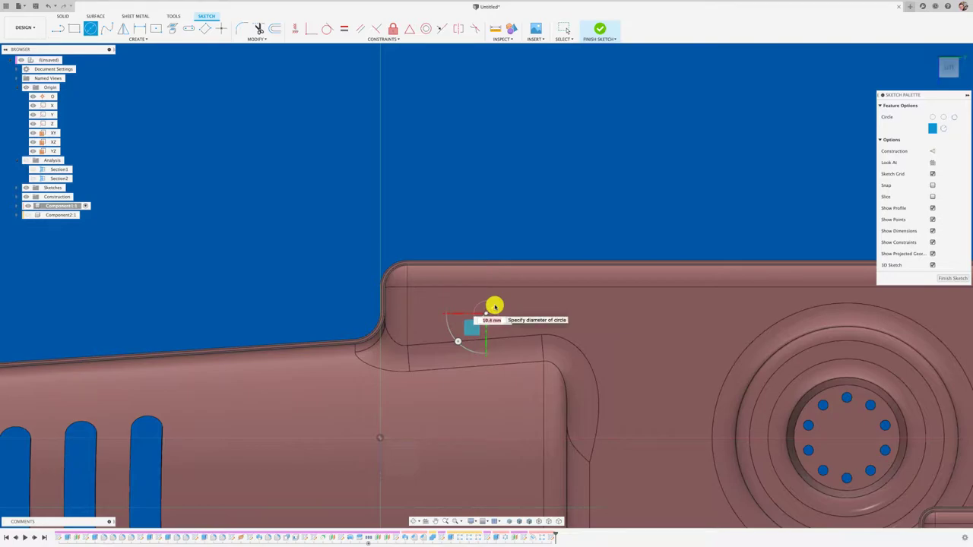
text(10)
key(Return)
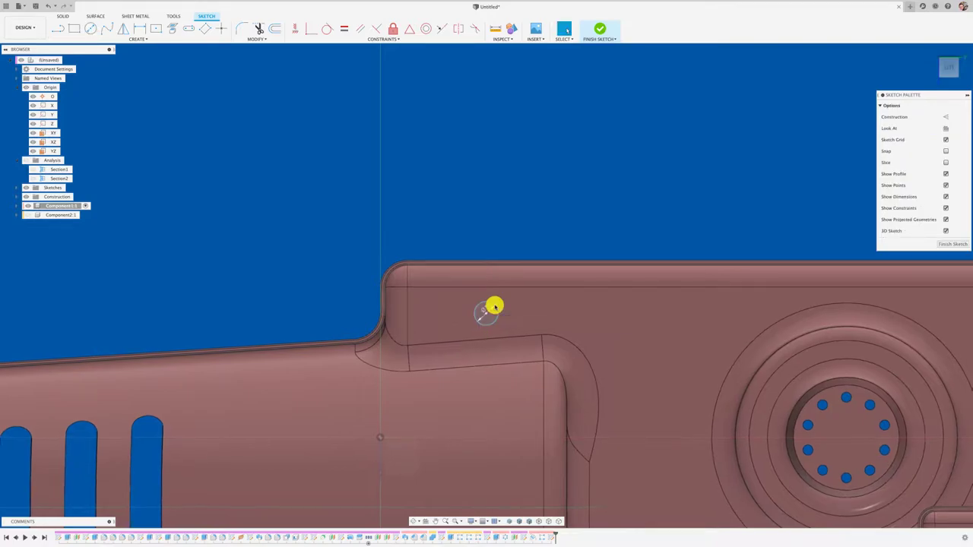
shift+middle_drag(495, 305, 328, 172)
click(600, 32)
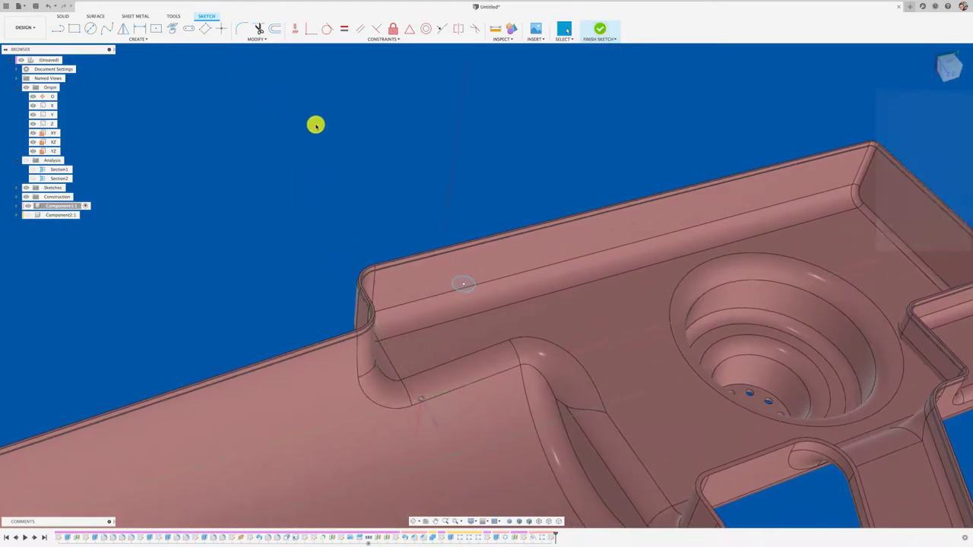
Step: Extrude the circle one side, with the extent set To Object at the floor face
click(72, 30)
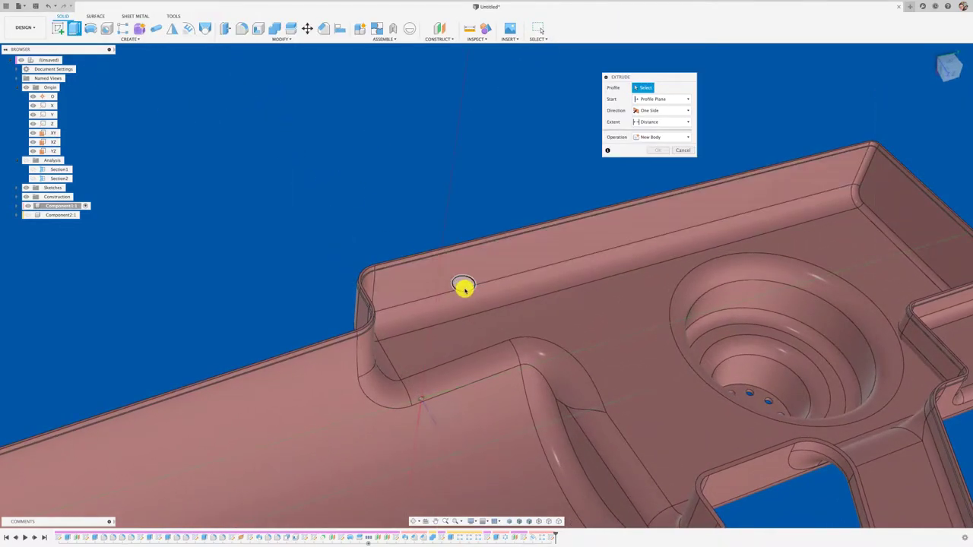
click(463, 284)
drag(462, 281, 457, 333)
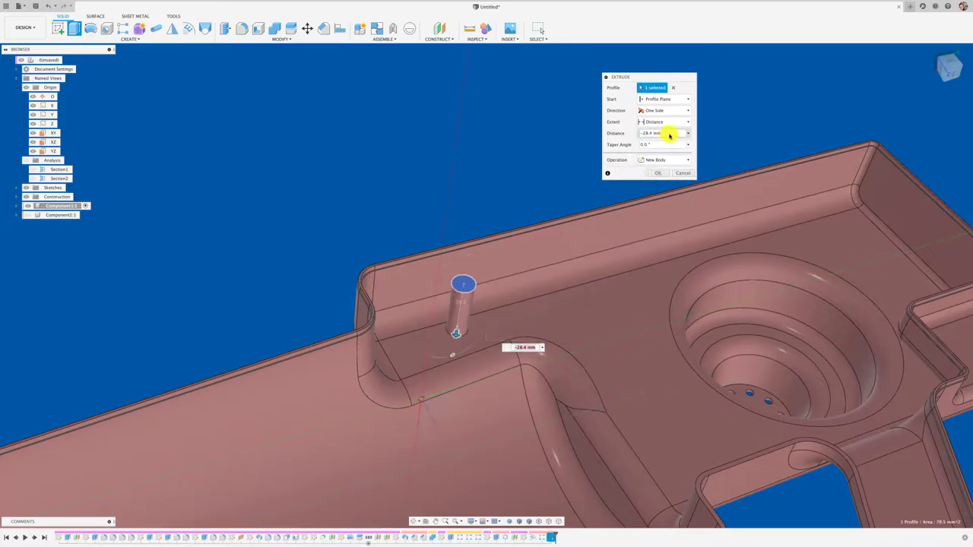
click(677, 111)
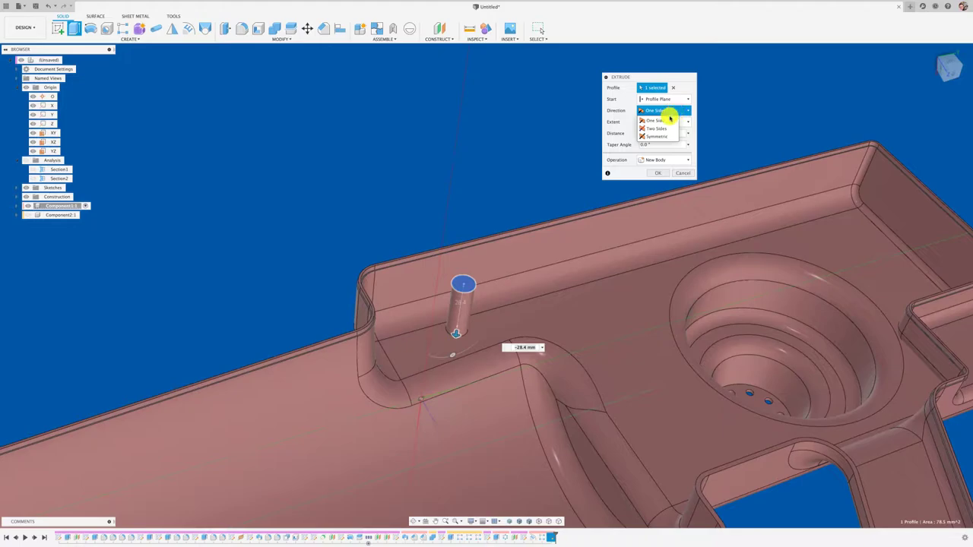
click(660, 120)
click(681, 121)
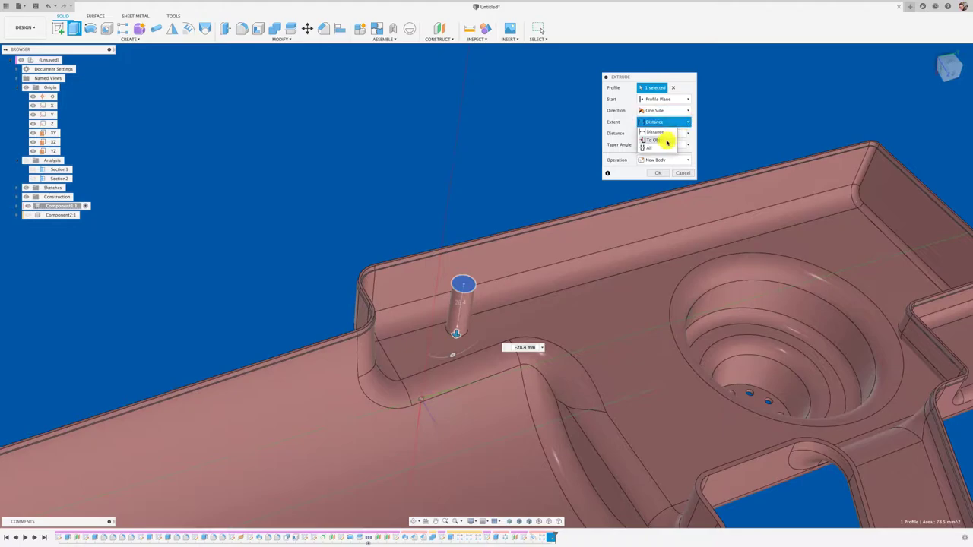
click(666, 141)
click(495, 330)
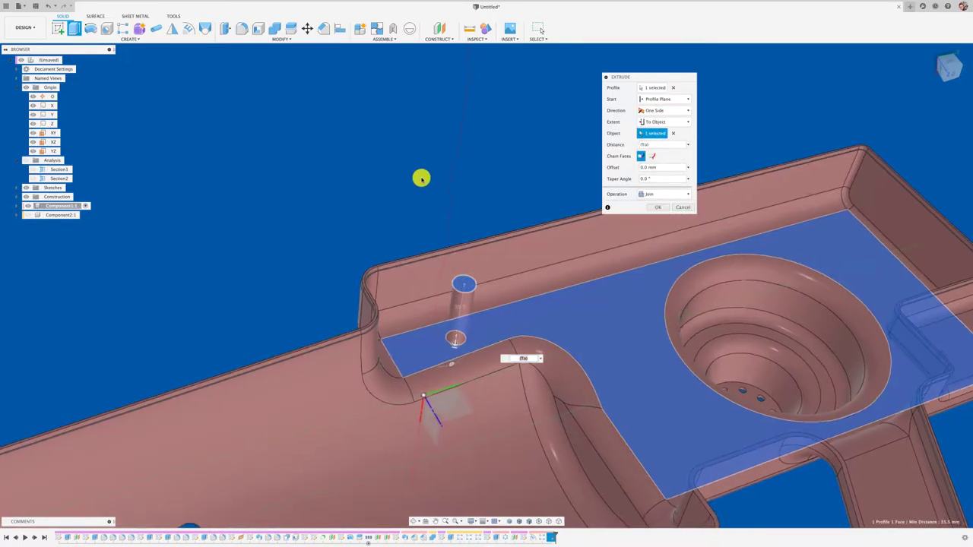
scroll(421, 177, down, 3)
scroll(434, 172, up, 2)
scroll(434, 172, up, 2)
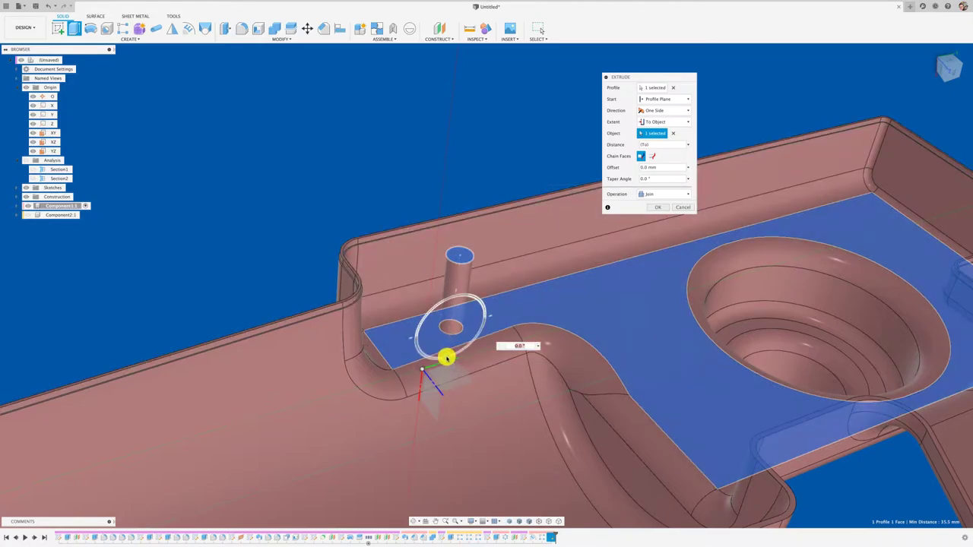
Step: Give the joined boss a 1° taper angle and confirm the extrusion
drag(448, 356, 449, 352)
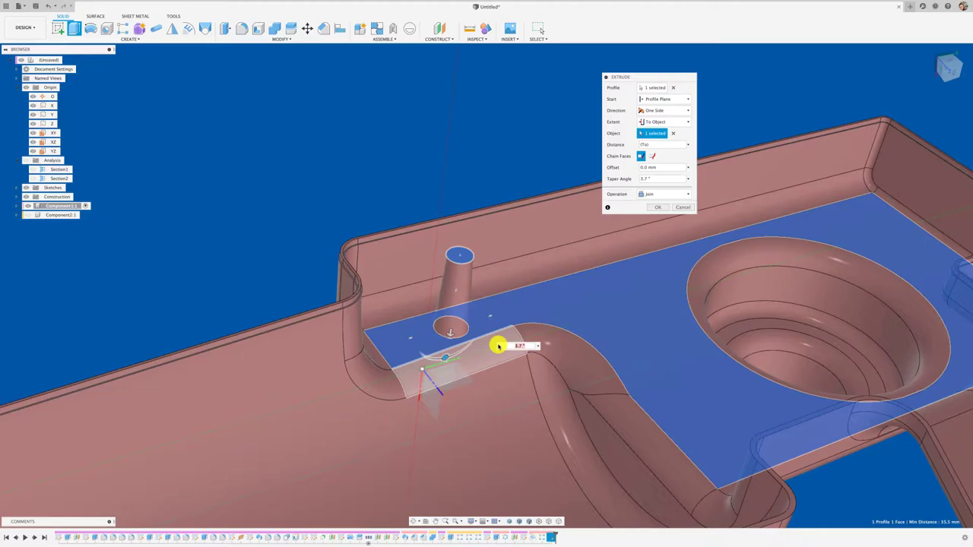
text(1)
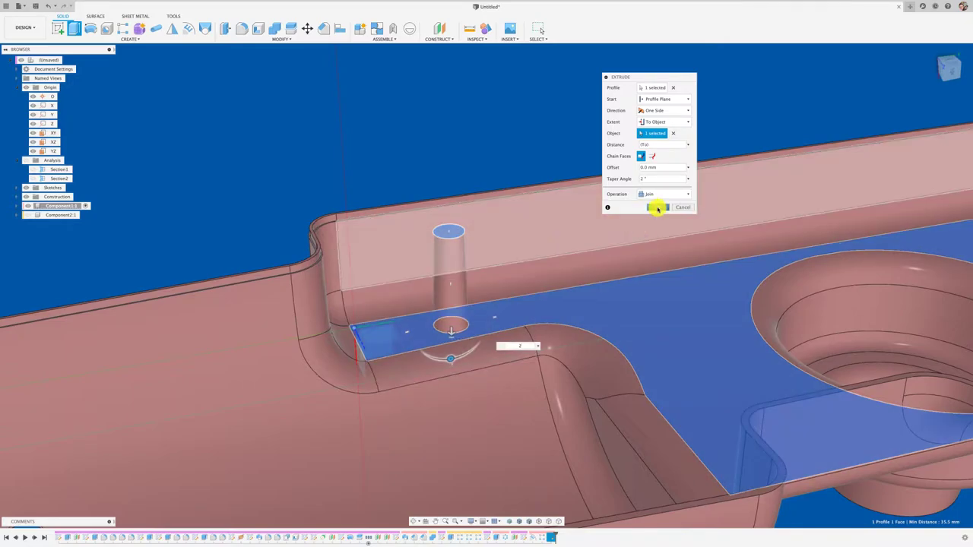
click(657, 208)
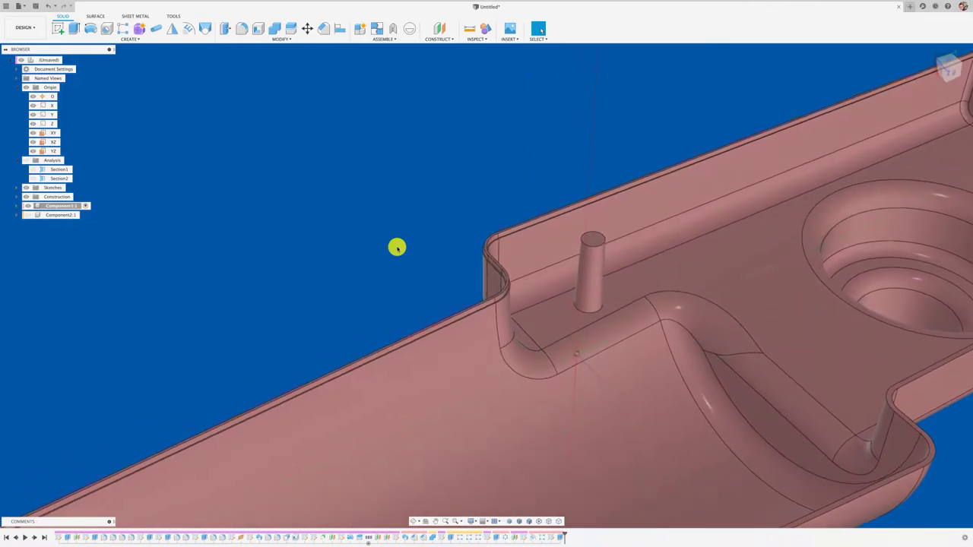
right_click(550, 537)
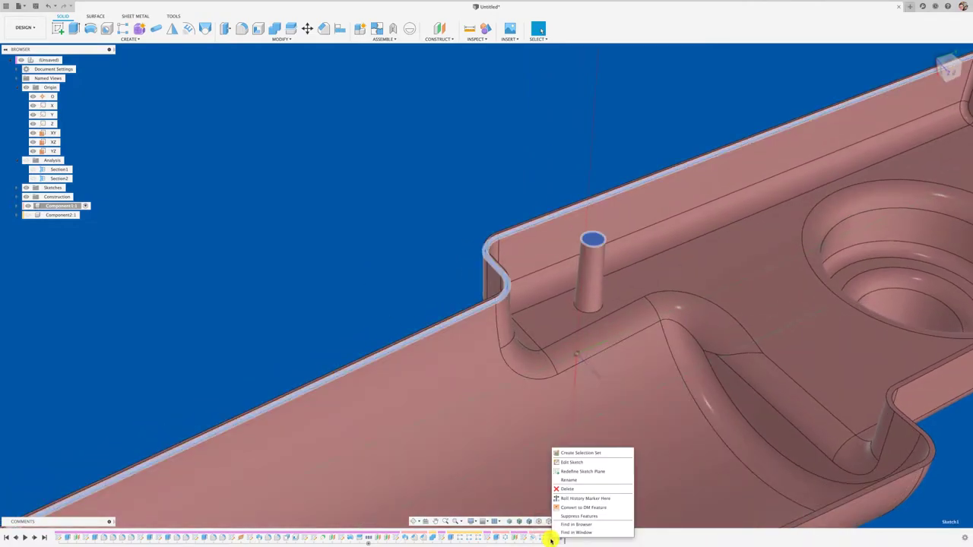
click(575, 463)
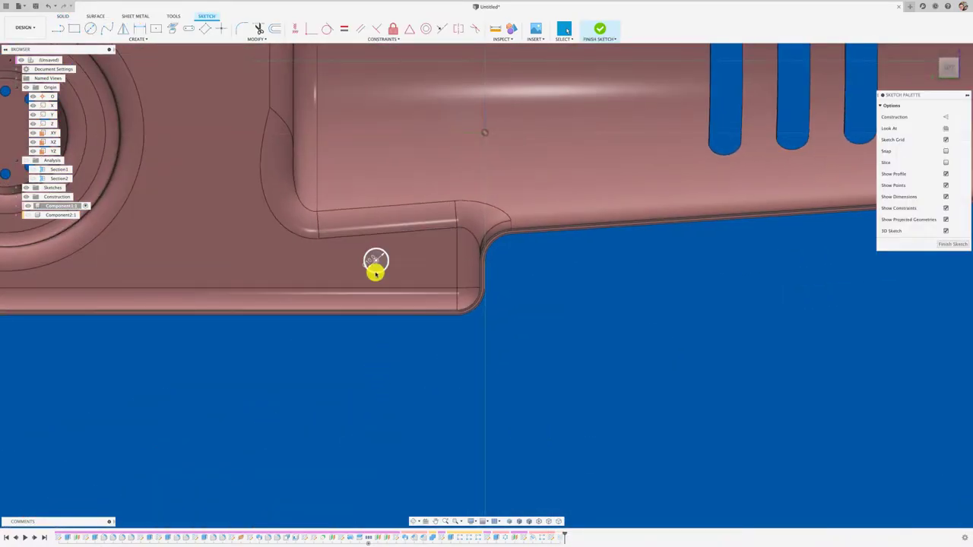
click(376, 273)
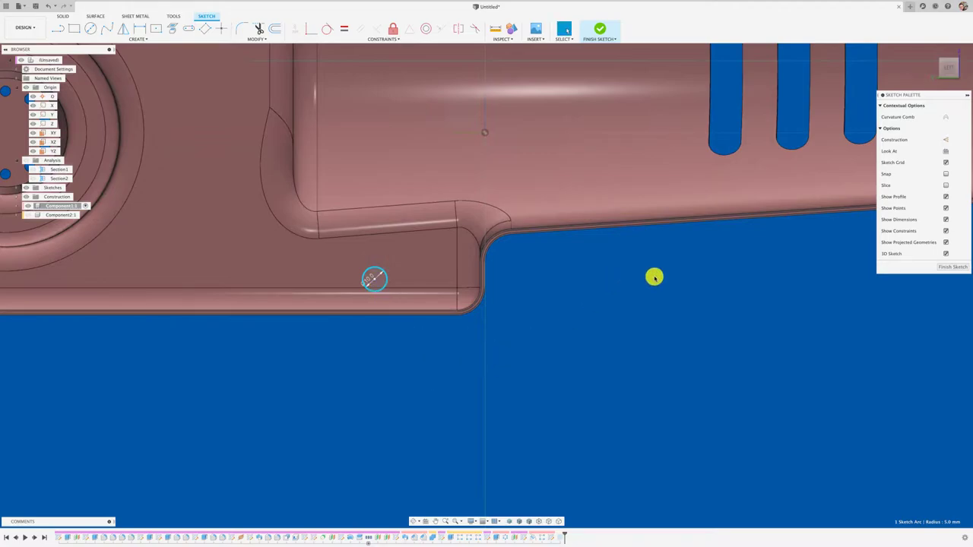
click(937, 268)
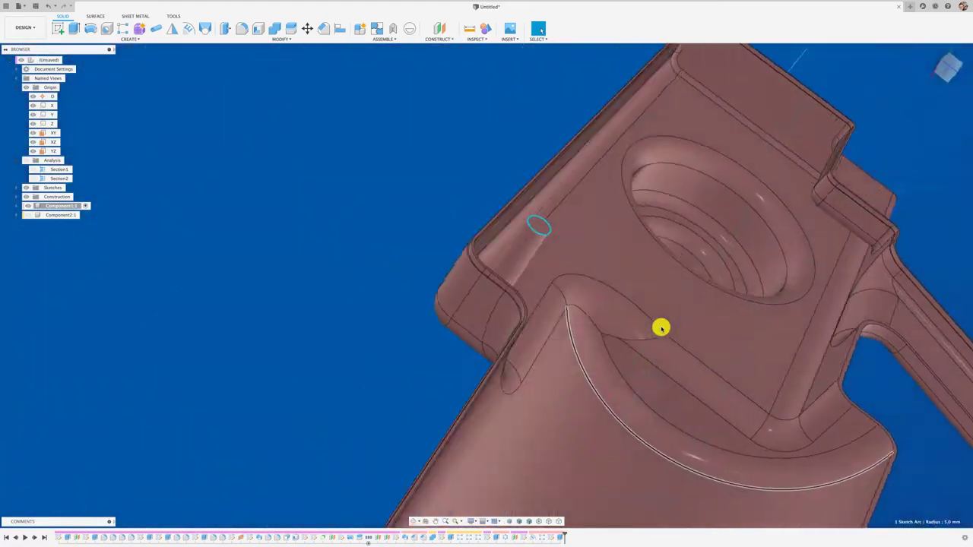
Step: Fillet the boss's base edge with a 1 mm radius
click(242, 28)
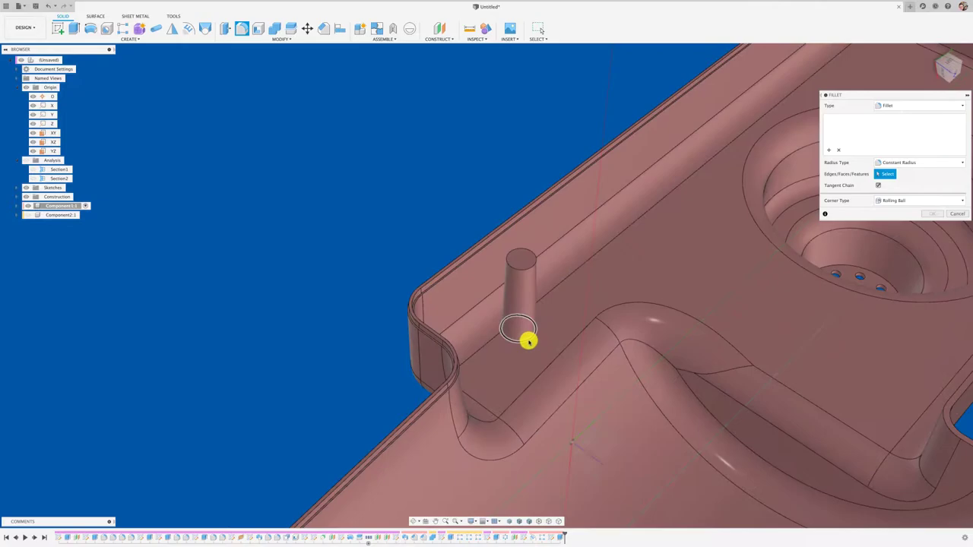
click(528, 341)
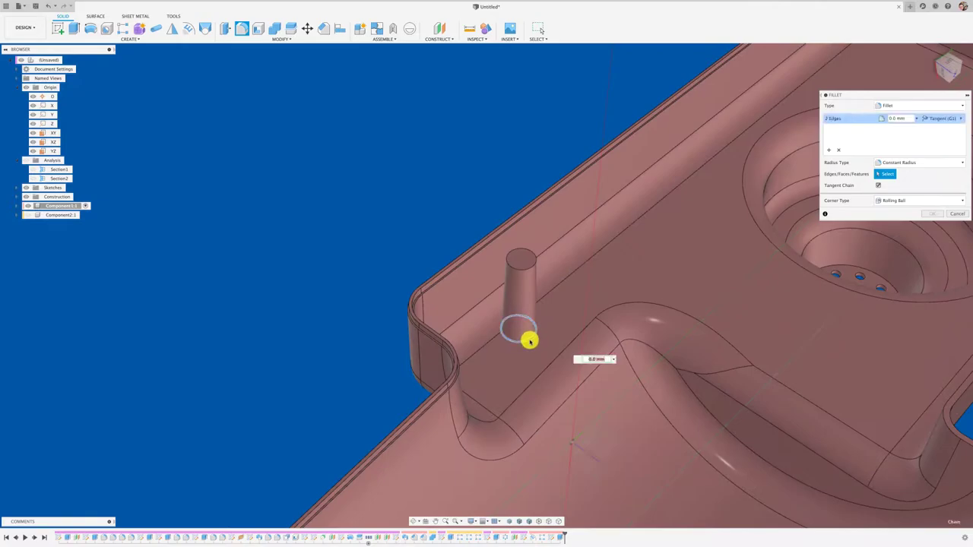
drag(530, 340, 536, 339)
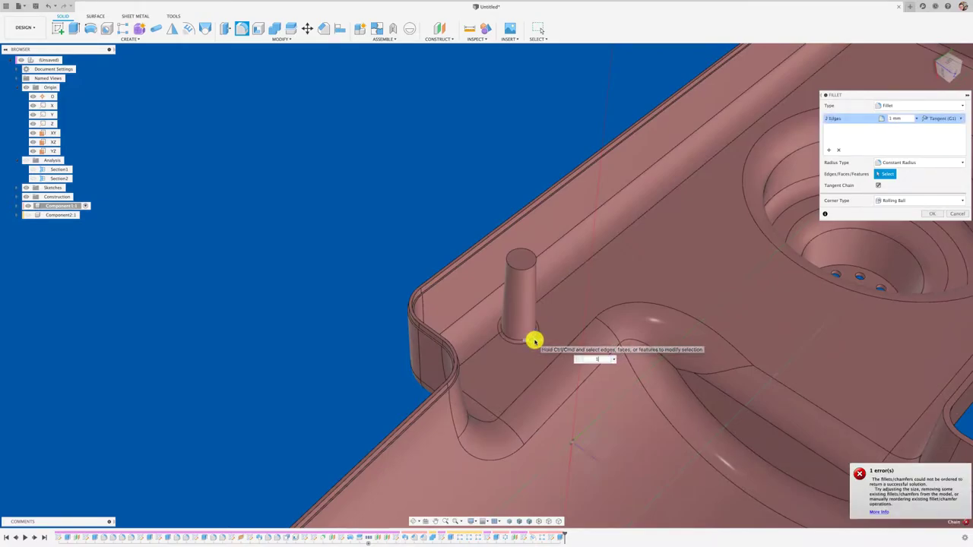
text(1)
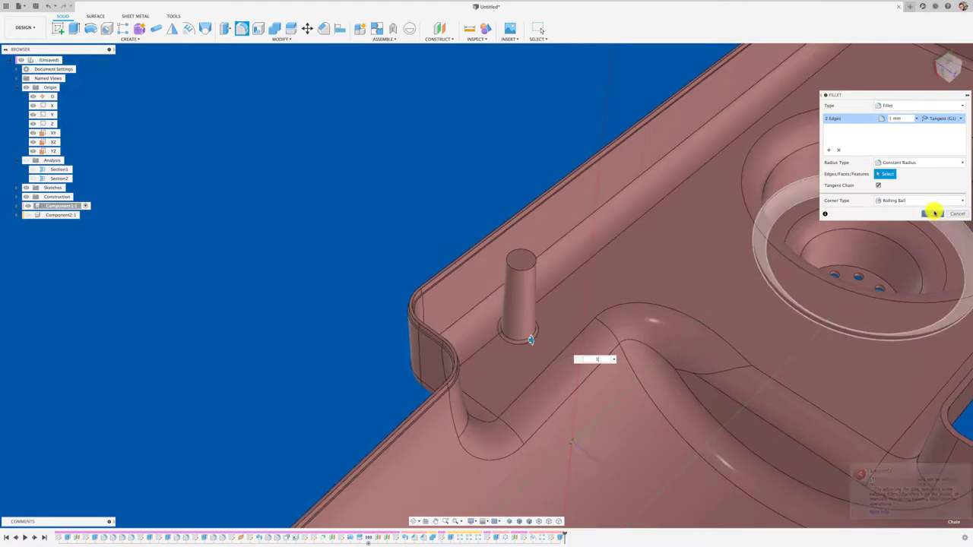
click(931, 214)
Step: Sketch a hole circle centred on the boss's top face
click(61, 32)
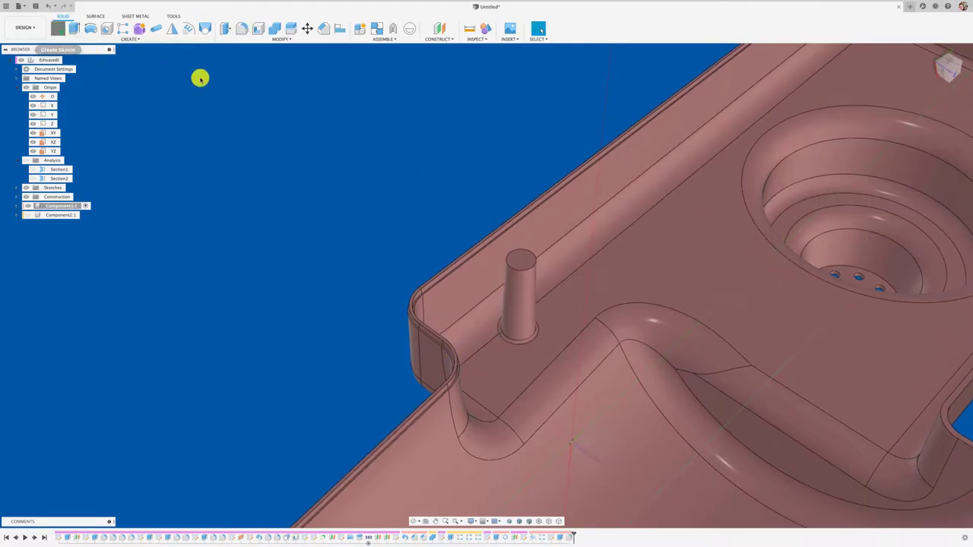
click(519, 263)
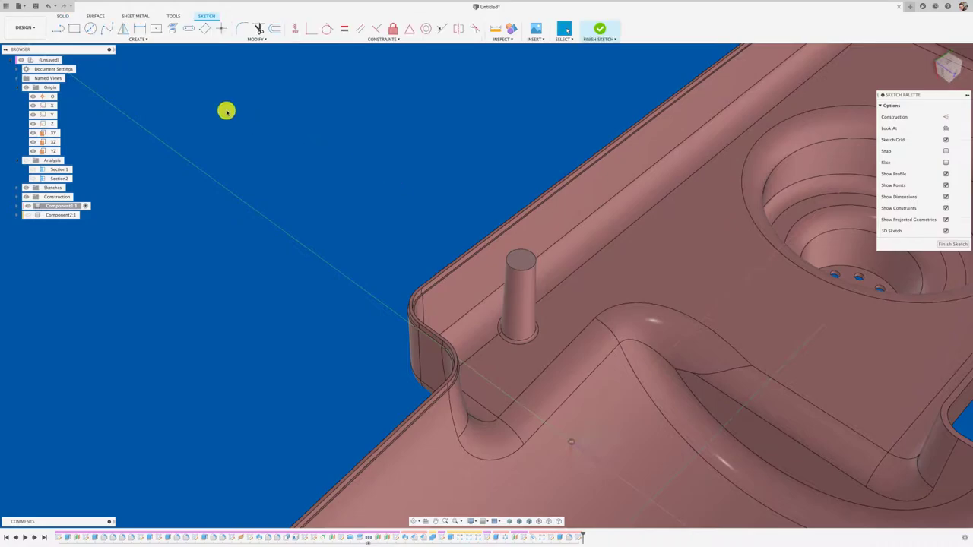
click(91, 30)
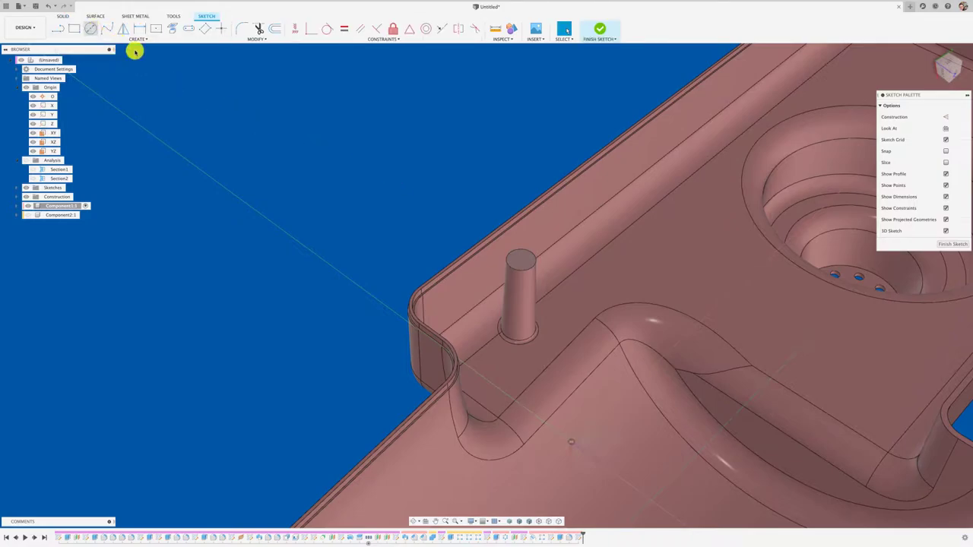
click(521, 262)
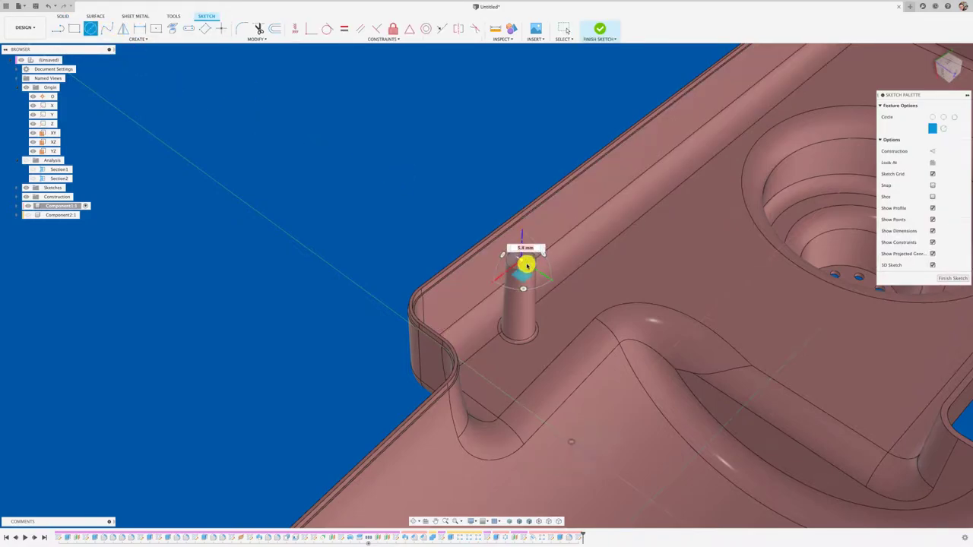
scroll(527, 264, up, 2)
scroll(536, 268, up, 2)
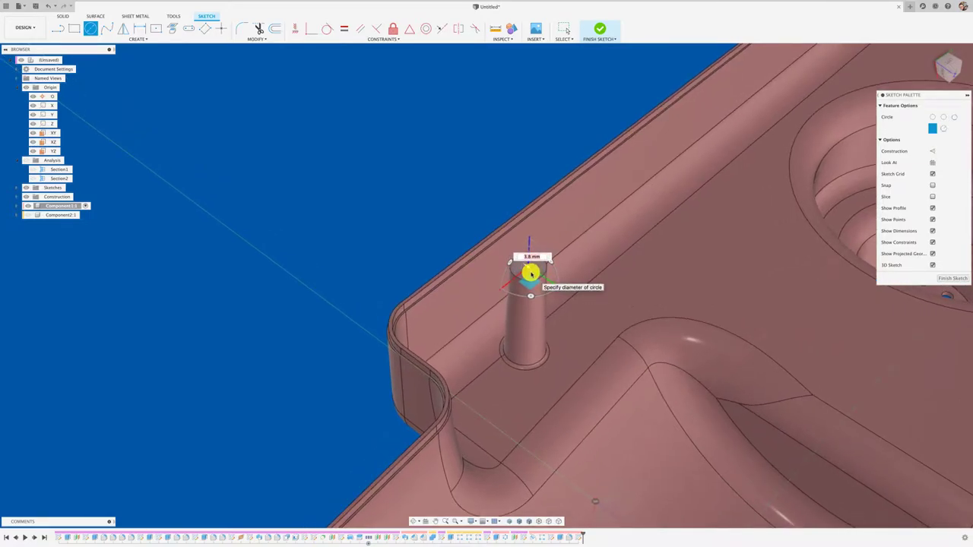
click(530, 272)
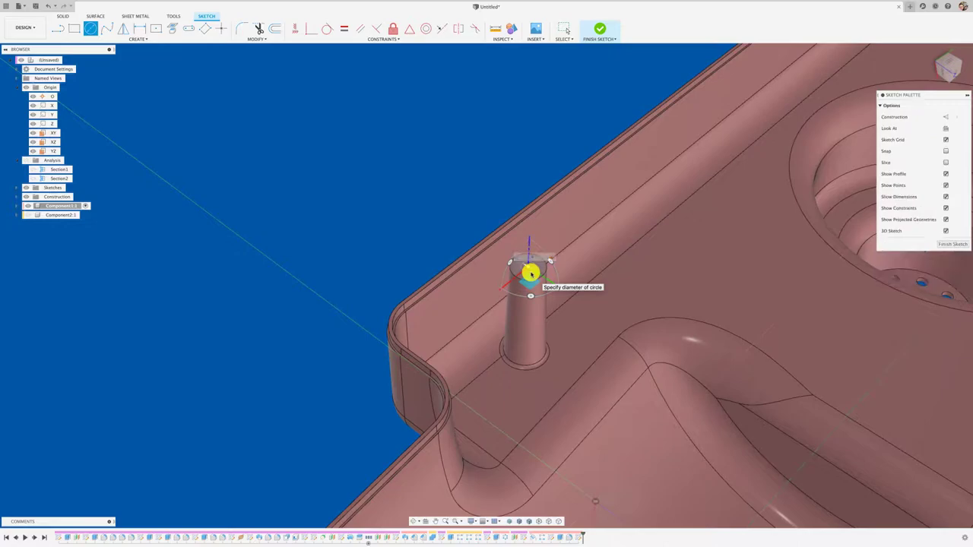
key(Escape)
Step: Extrude the circle as a 20 mm deep cut into the boss
key(e)
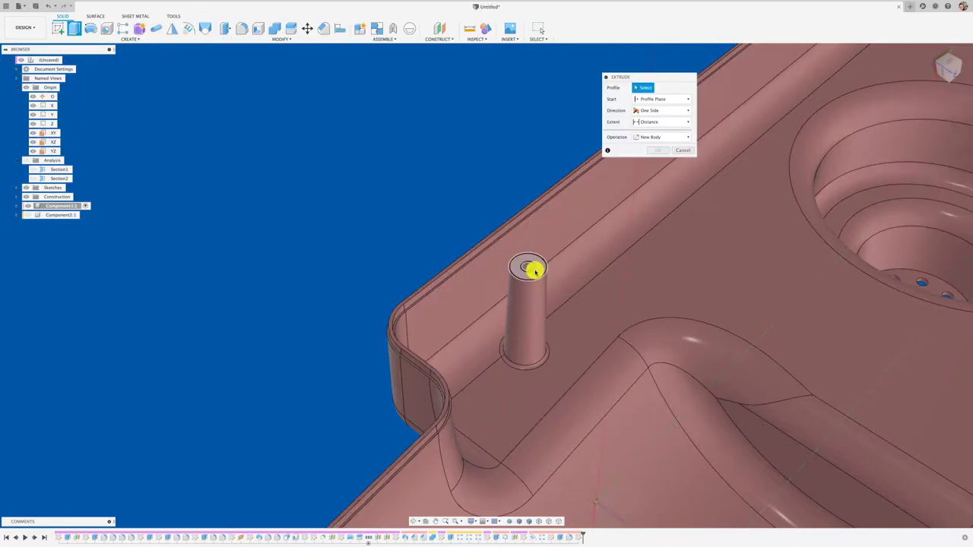
click(530, 268)
drag(528, 266, 542, 321)
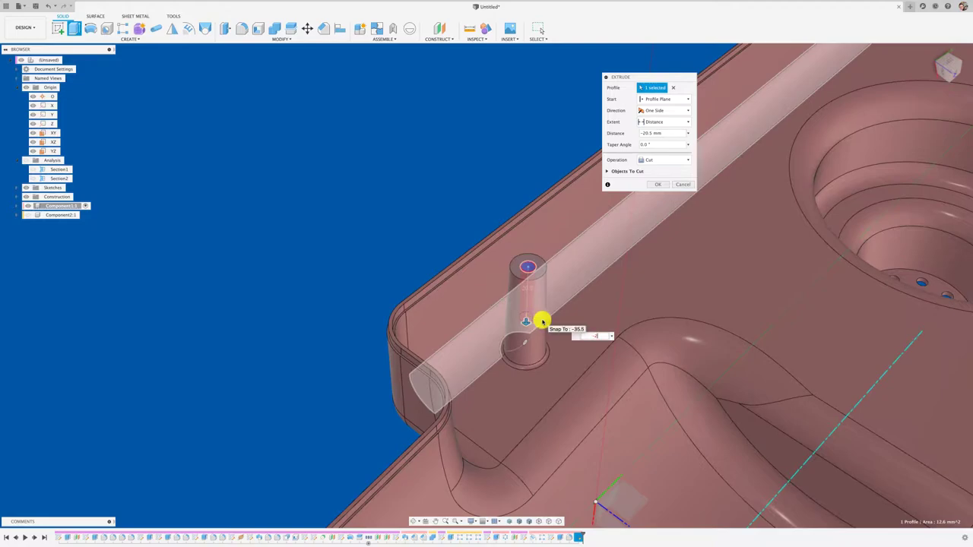
click(662, 186)
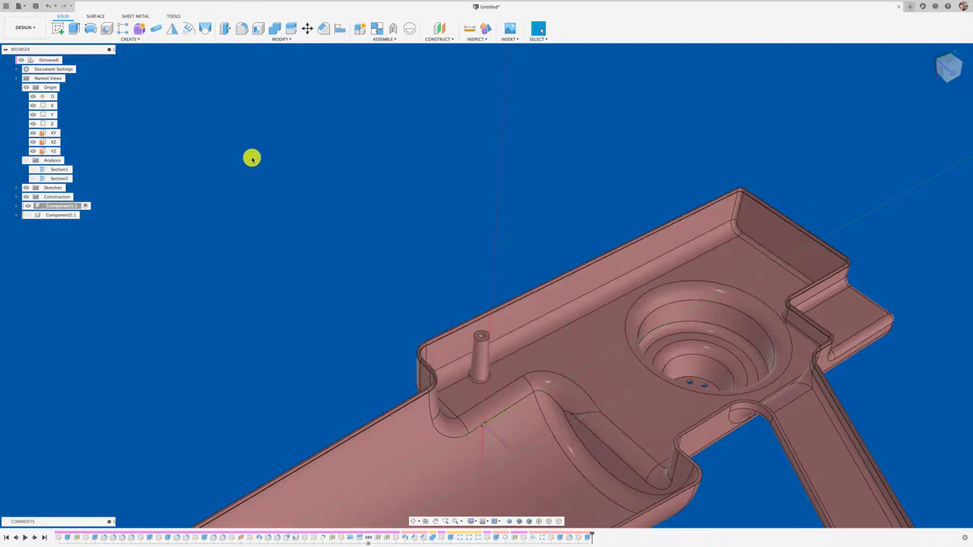
Step: Start a feature Rectangular Pattern with the boss extrusion and base fillet selected
click(124, 31)
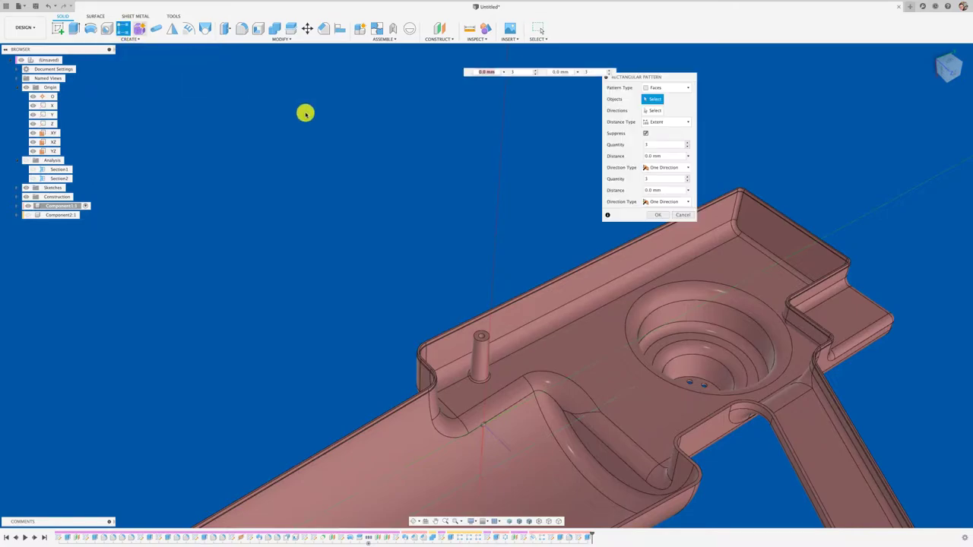
click(669, 88)
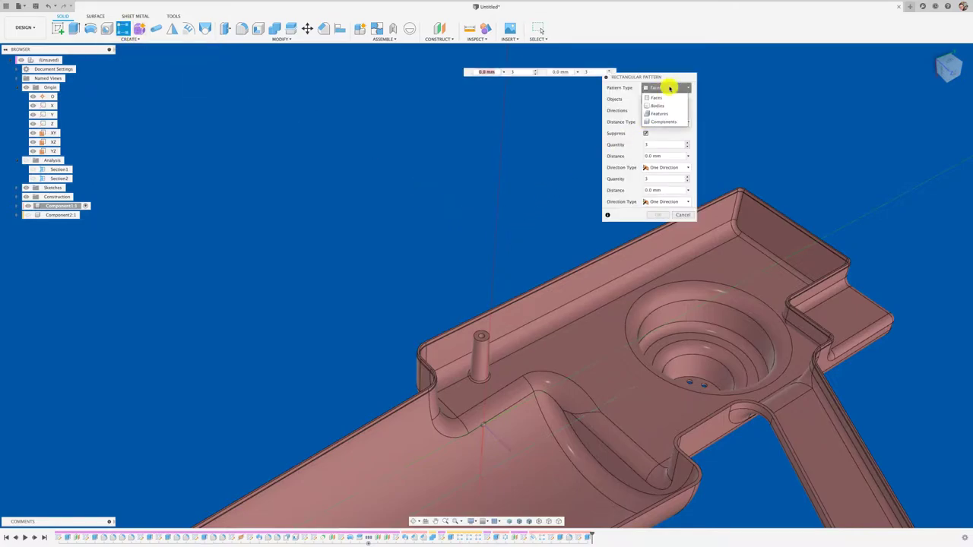
click(668, 114)
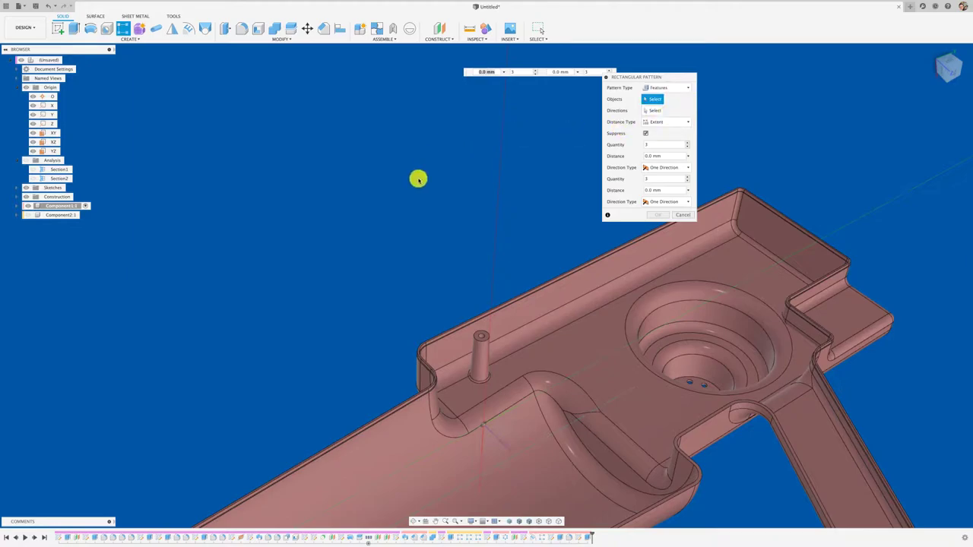
click(588, 538)
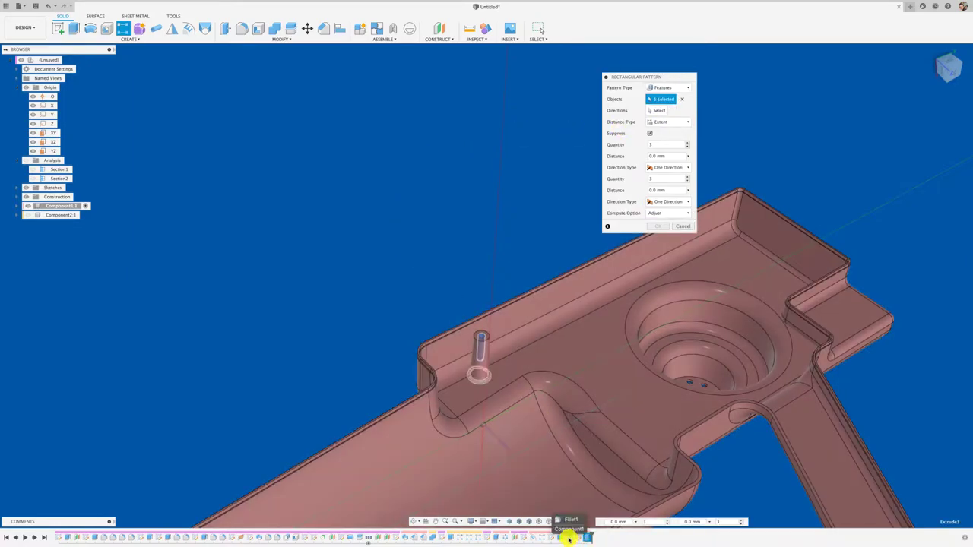
click(559, 537)
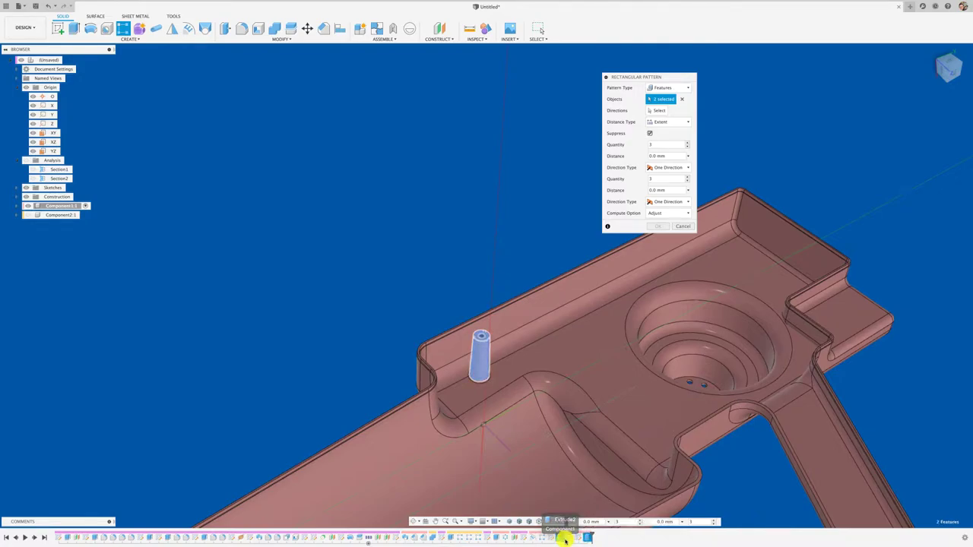
click(568, 537)
click(580, 538)
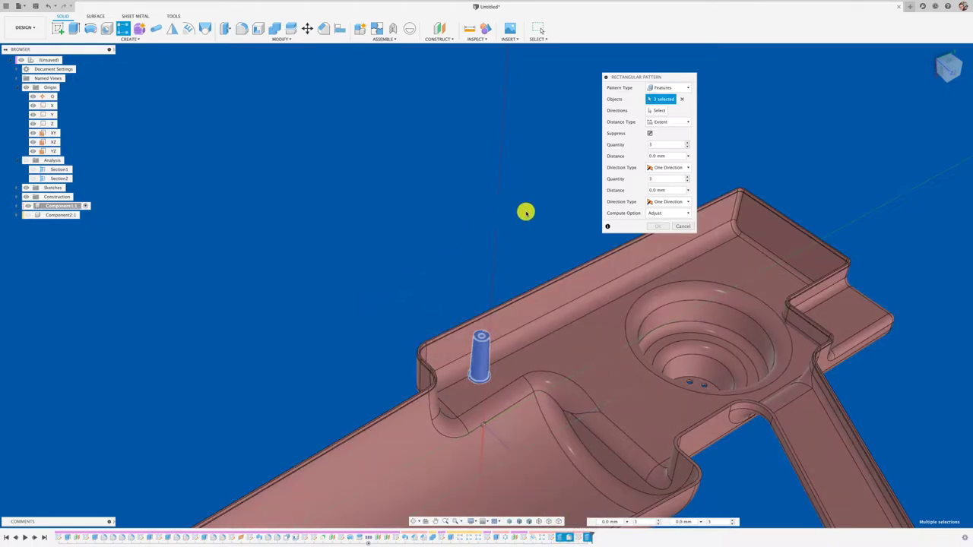
Step: Pattern along the top wall edge: three bosses over -220 mm, then confirm
click(649, 111)
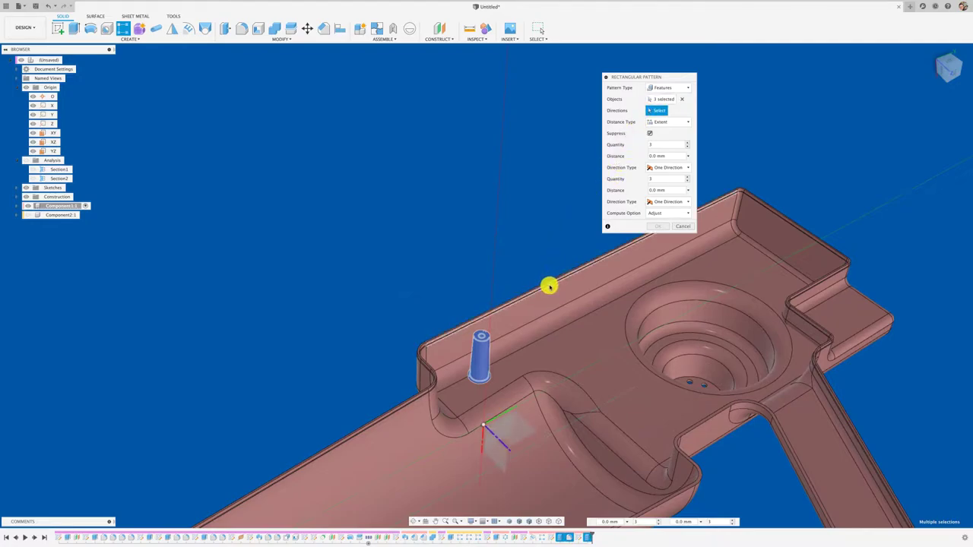
click(550, 282)
drag(475, 363, 723, 243)
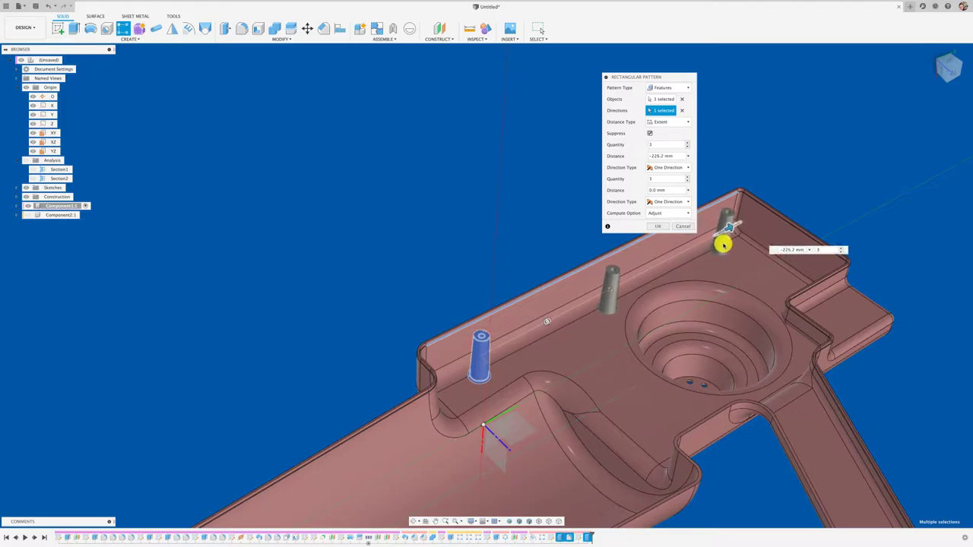
scroll(667, 266, down, 3)
shift+middle_drag(667, 269, 796, 256)
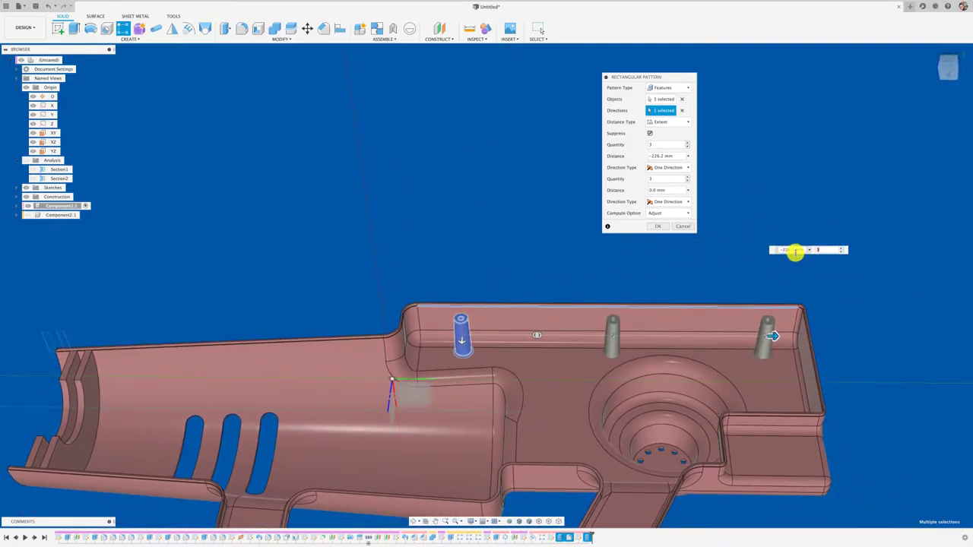
click(804, 250)
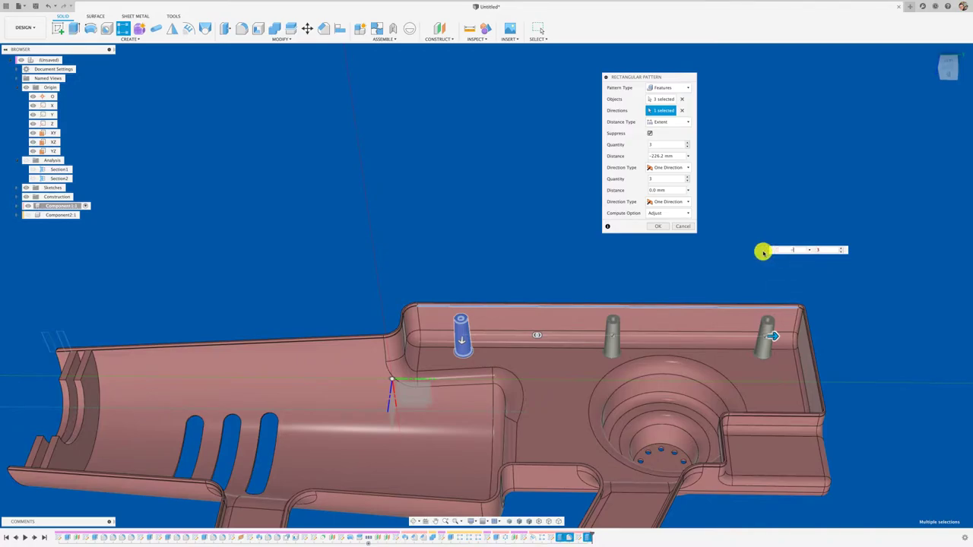
text(220)
key(Return)
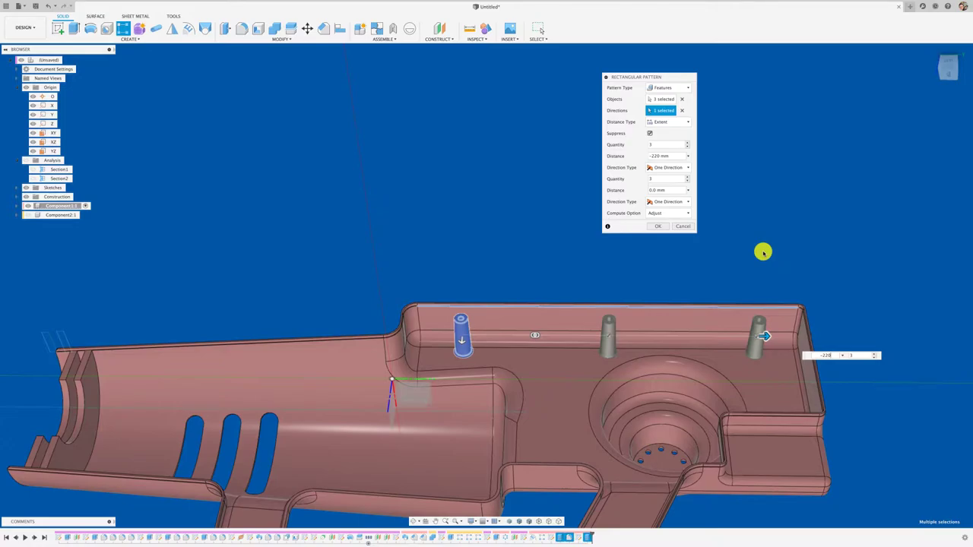
shift+middle_drag(762, 252, 763, 252)
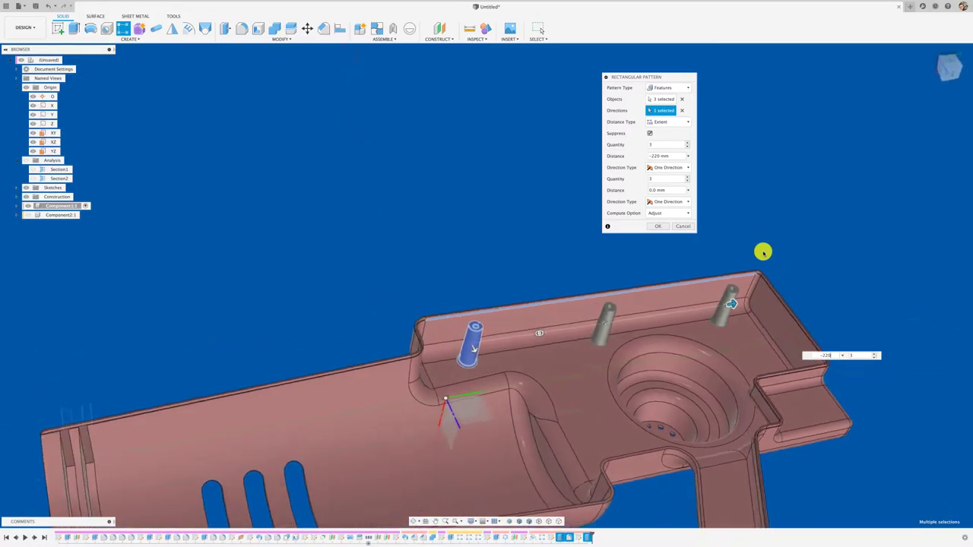
click(660, 227)
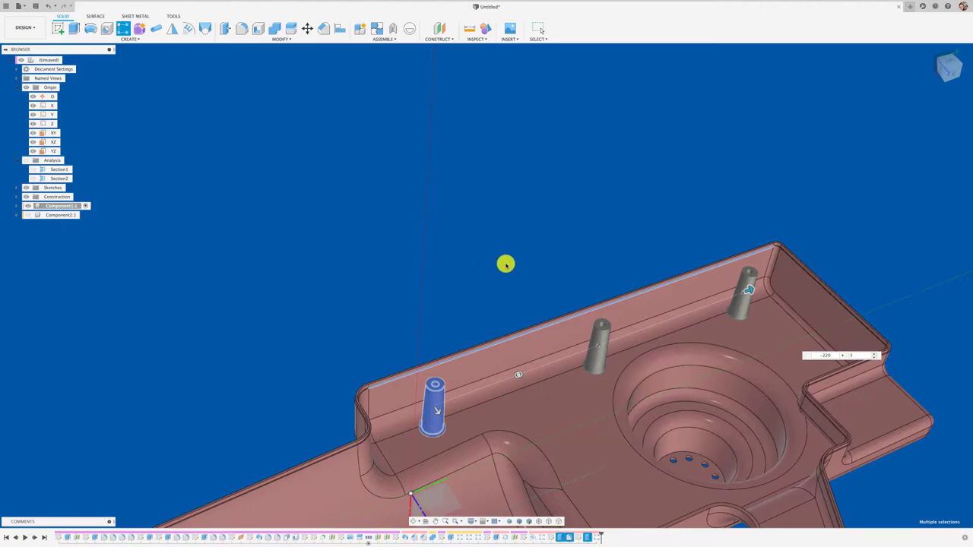
click(505, 264)
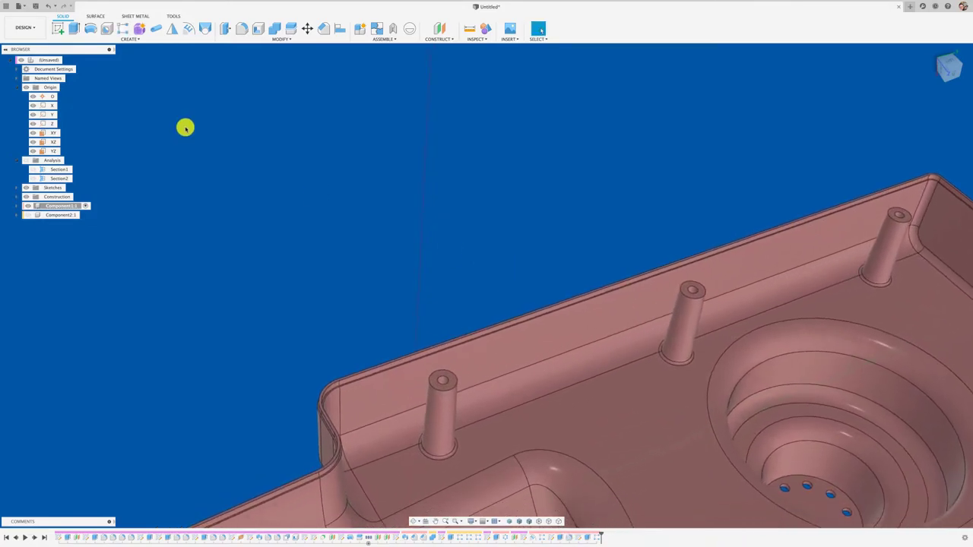
Step: Add an M4x0.5 thread inside the first boss's hole
click(130, 37)
click(74, 144)
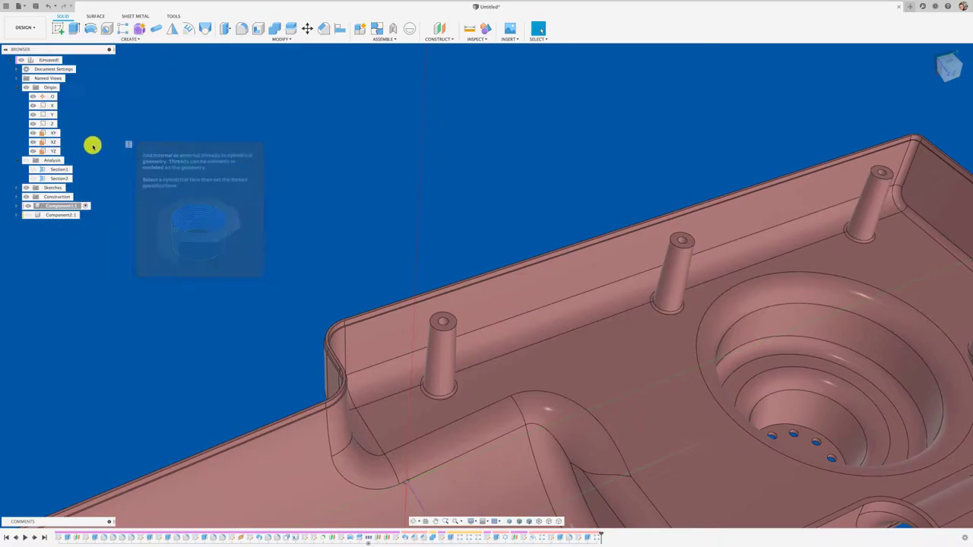
click(451, 320)
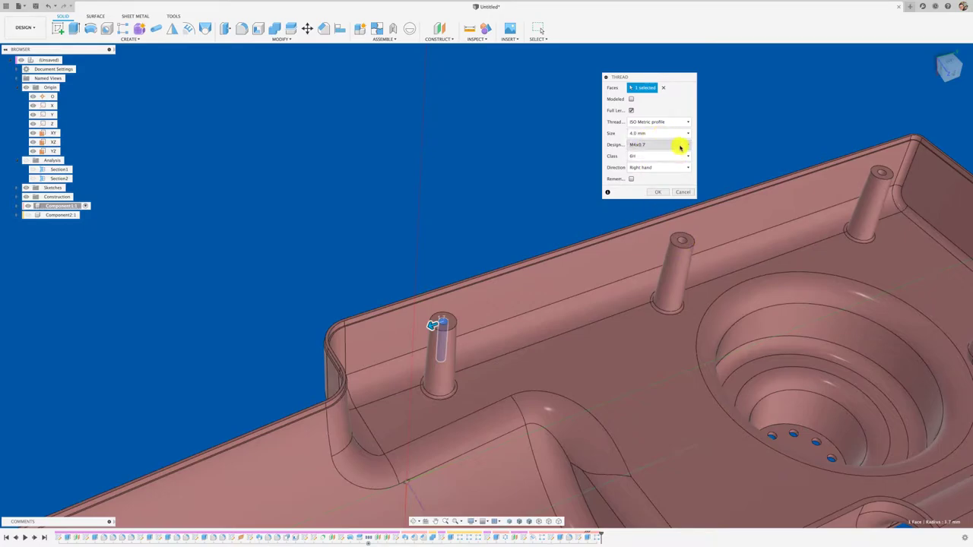
click(676, 145)
click(647, 158)
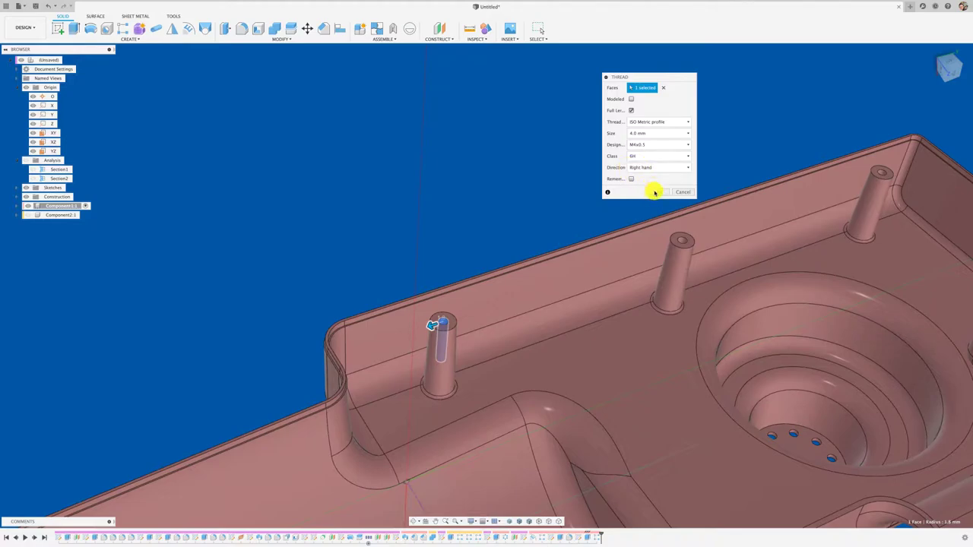
click(654, 192)
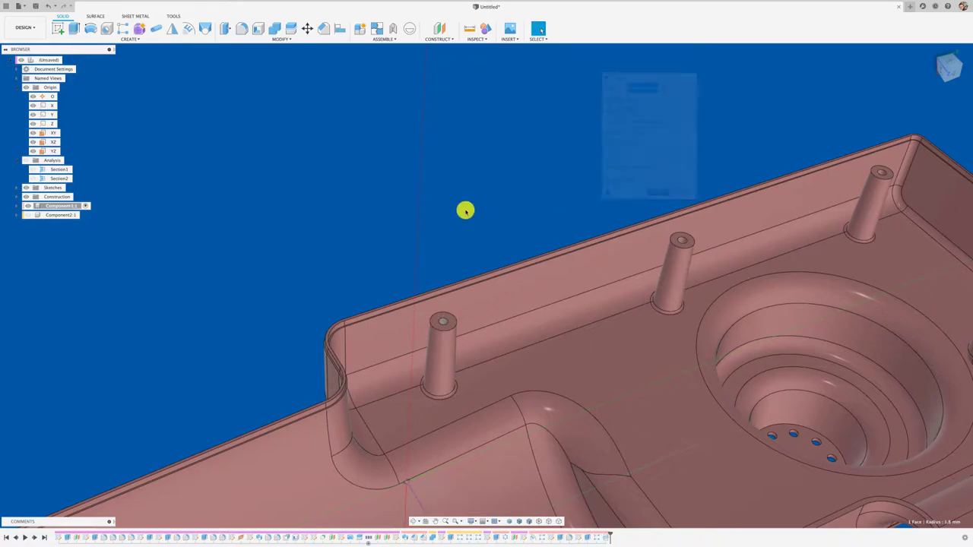
Step: Repeat the thread on the middle and far boss holes, then zoom out
click(142, 39)
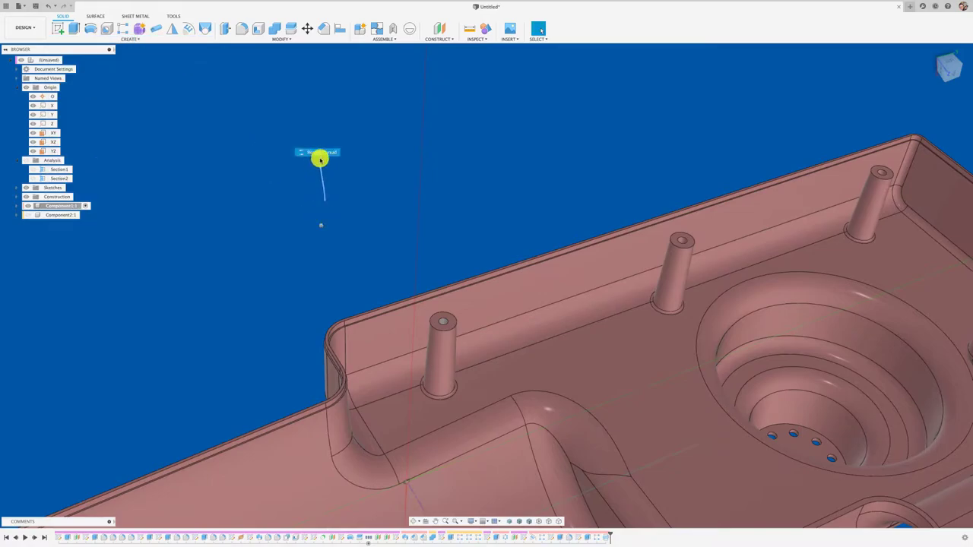
right_drag(321, 225, 320, 158)
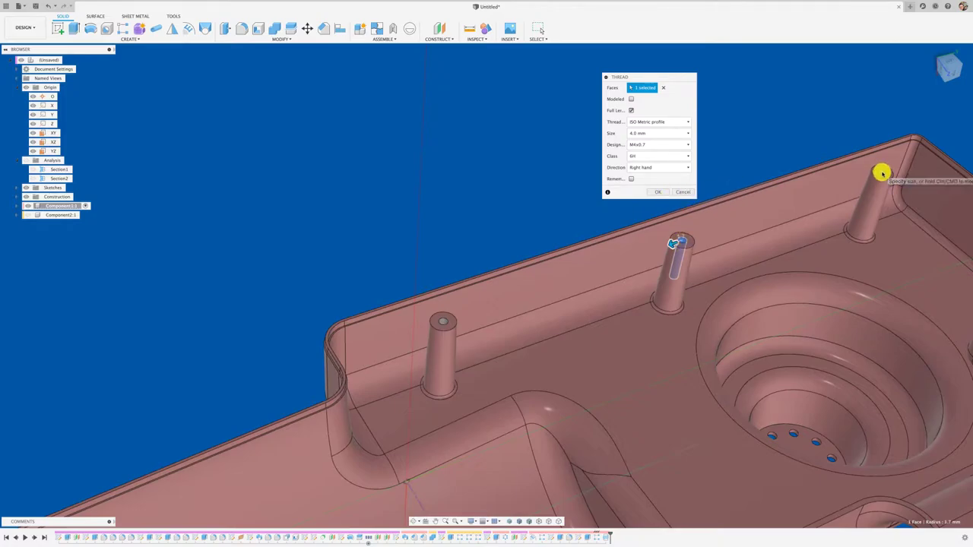
click(658, 193)
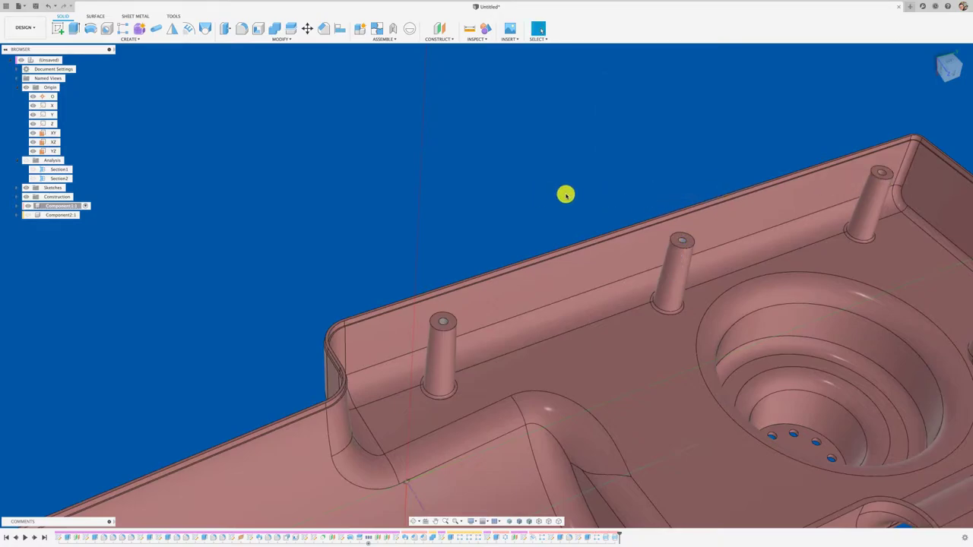
right_drag(563, 200, 568, 122)
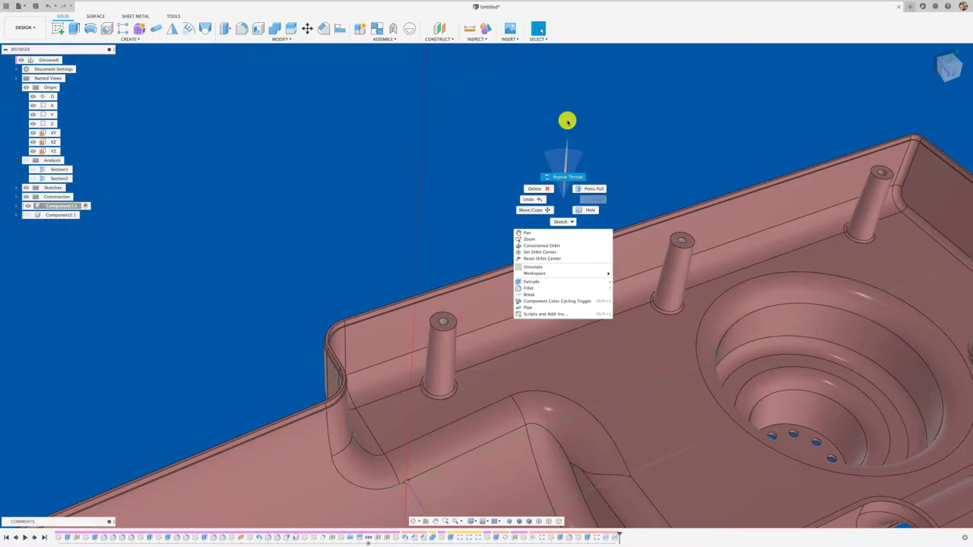
click(568, 111)
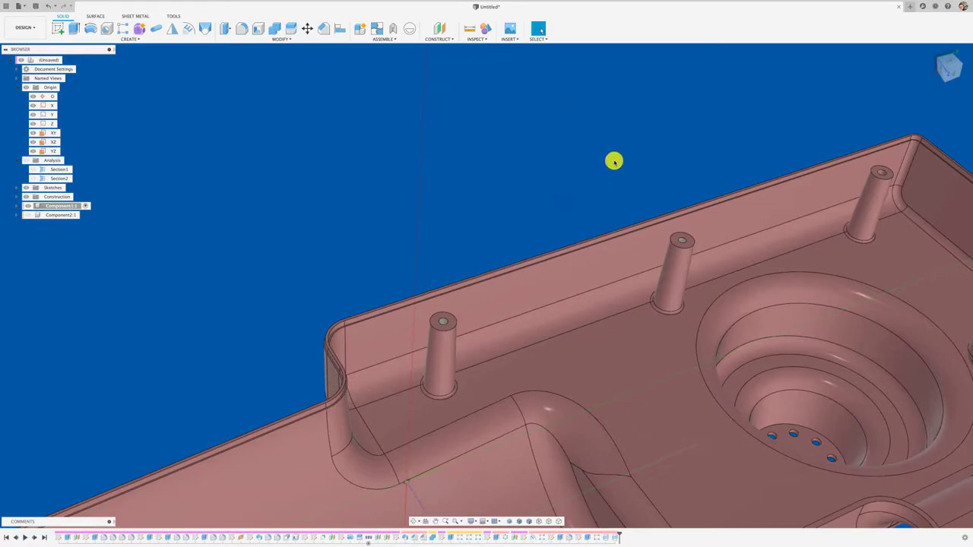
right_drag(589, 213, 586, 122)
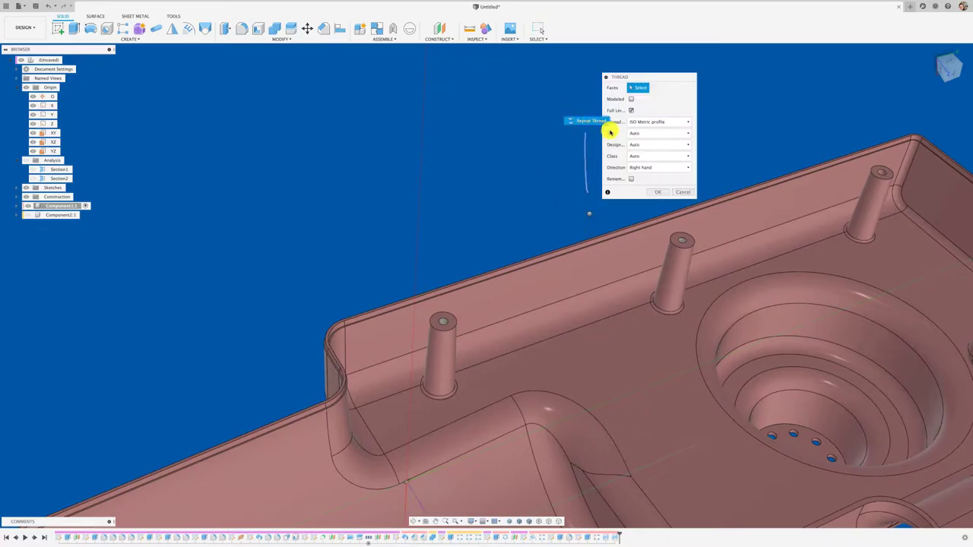
click(881, 175)
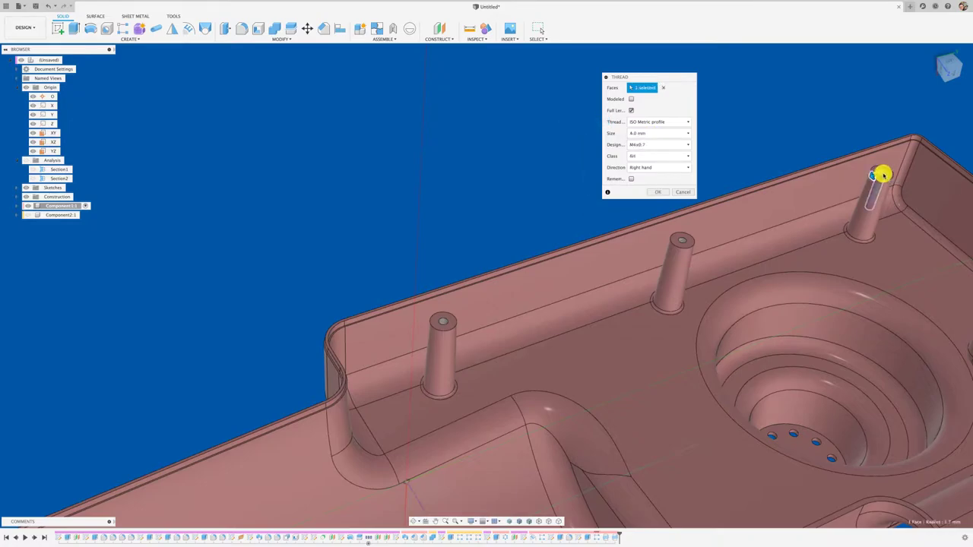
click(658, 194)
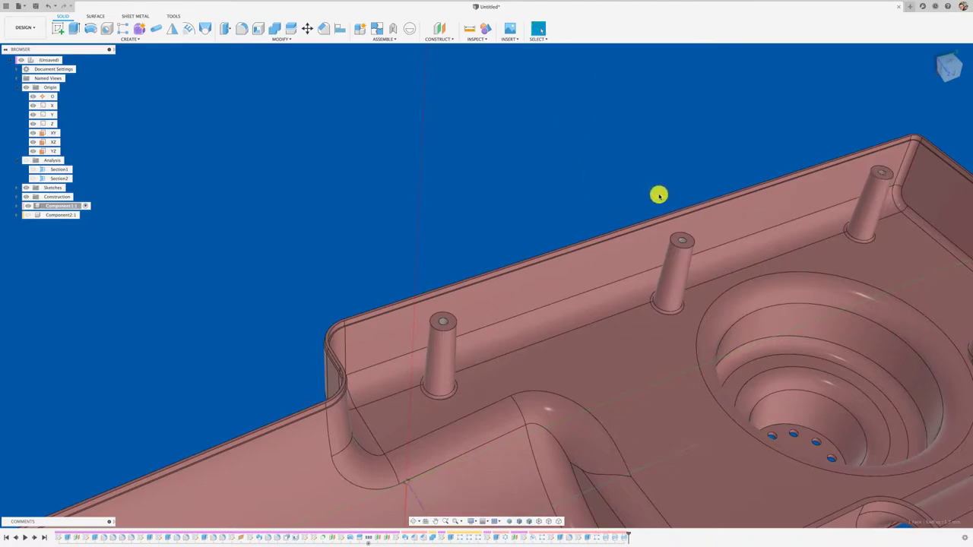
mouse_move(557, 197)
shift+middle_down()
mouse_move(436, 332)
mouse_move(439, 342)
mouse_move(387, 272)
mouse_move(436, 309)
mouse_move(465, 294)
mouse_move(552, 289)
mouse_move(569, 323)
mouse_move(400, 244)
mouse_move(573, 337)
mouse_move(589, 321)
mouse_move(456, 169)
shift+middle_up()
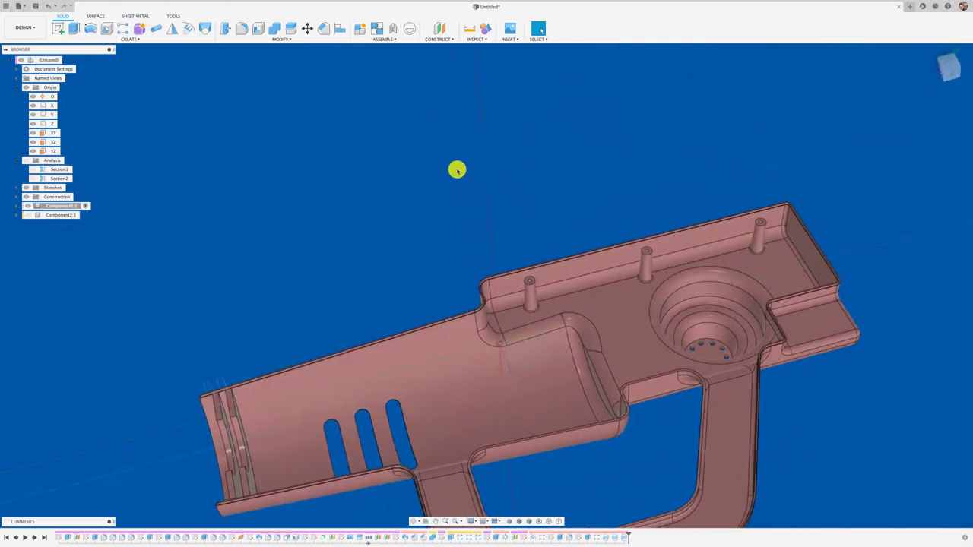
Step: Create a midplane between the housing's two opposite outer faces
click(437, 37)
click(445, 69)
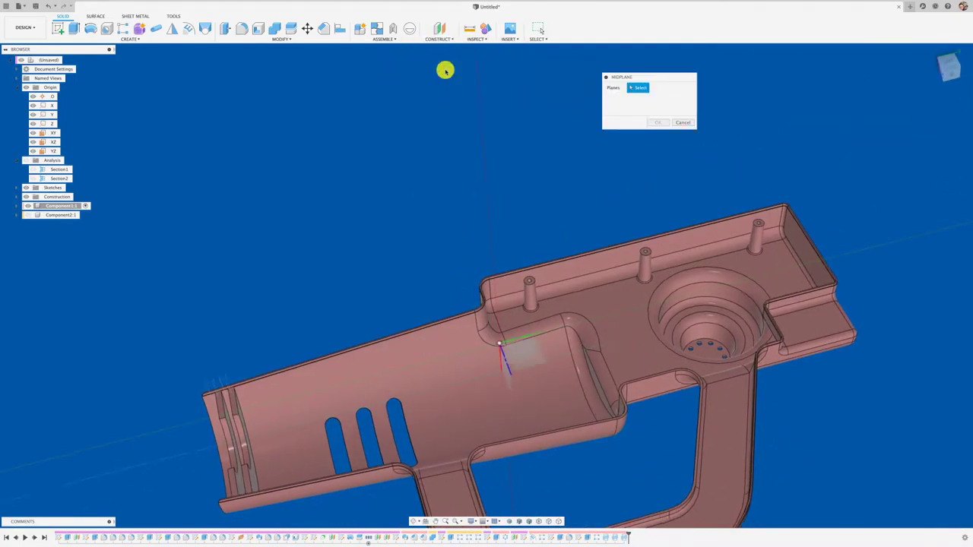
mouse_move(446, 70)
shift+middle_down()
mouse_move(451, 172)
mouse_move(486, 278)
mouse_move(495, 373)
mouse_move(543, 428)
mouse_move(537, 319)
mouse_move(560, 384)
shift+middle_up()
click(486, 275)
click(560, 384)
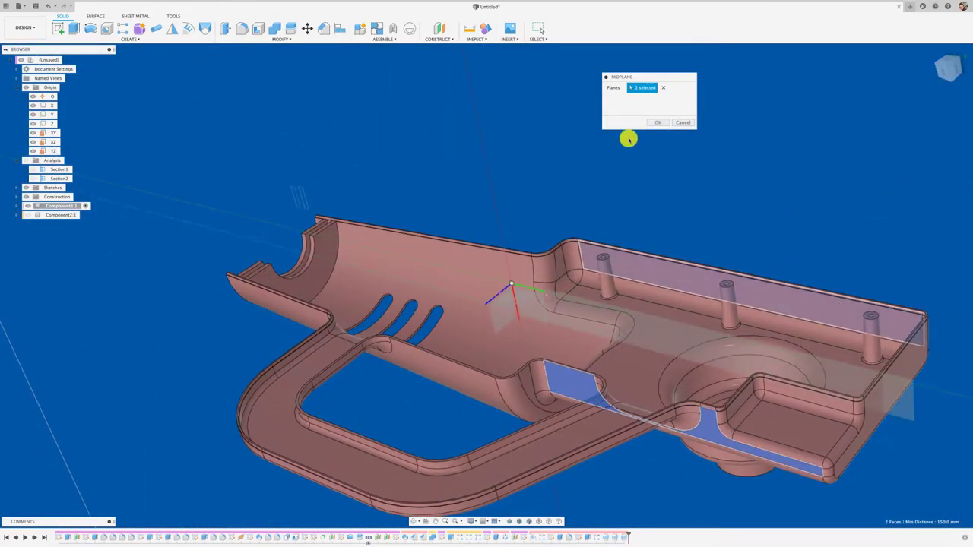
click(651, 124)
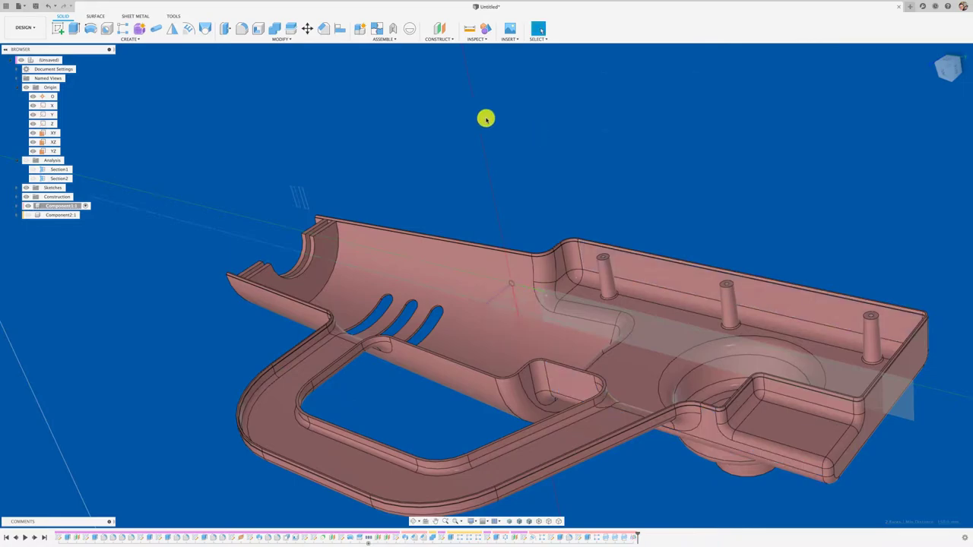
Step: Start a Mirror and set its pattern type to Faces
click(175, 32)
click(607, 277)
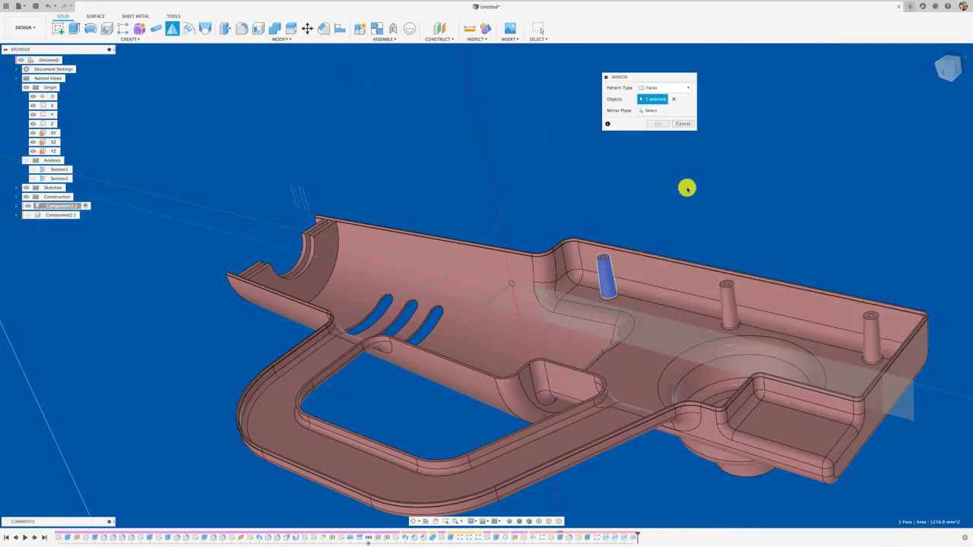
click(684, 88)
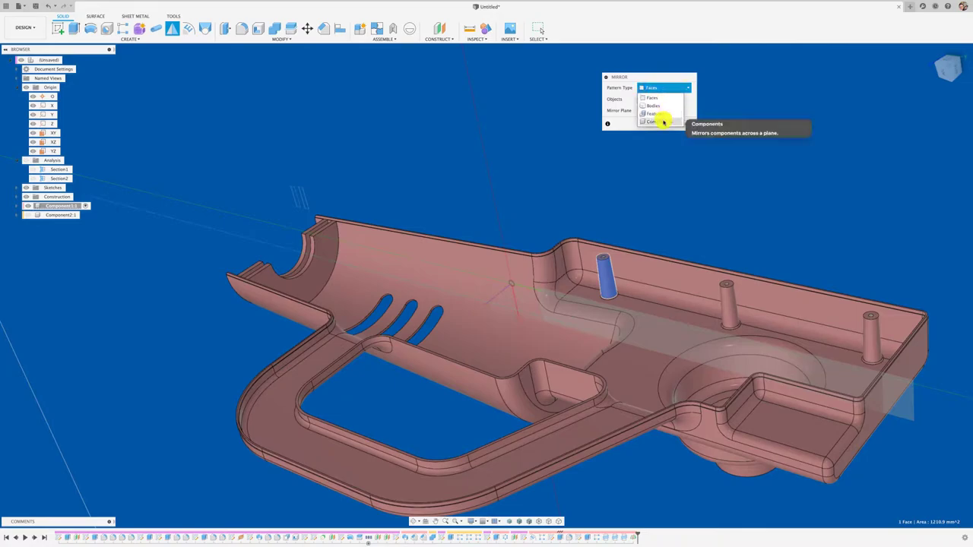
click(658, 114)
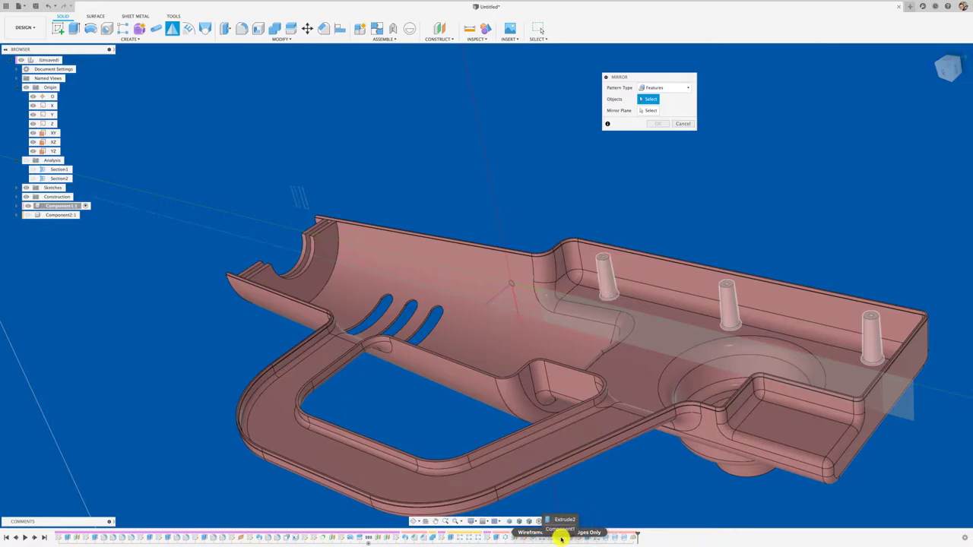
click(687, 87)
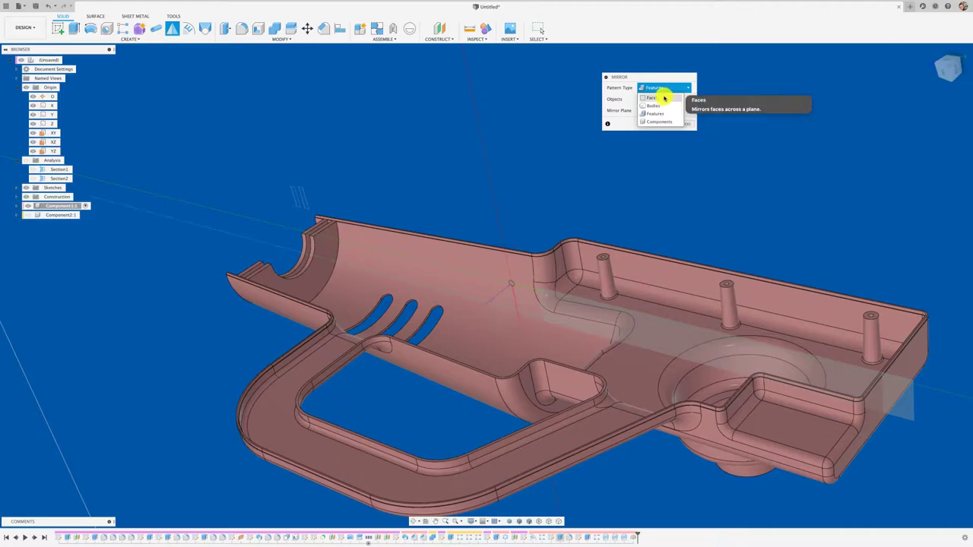
click(664, 100)
Step: Select the boss's outer face, inner hole face and base fillet to mirror
scroll(654, 263, up, 5)
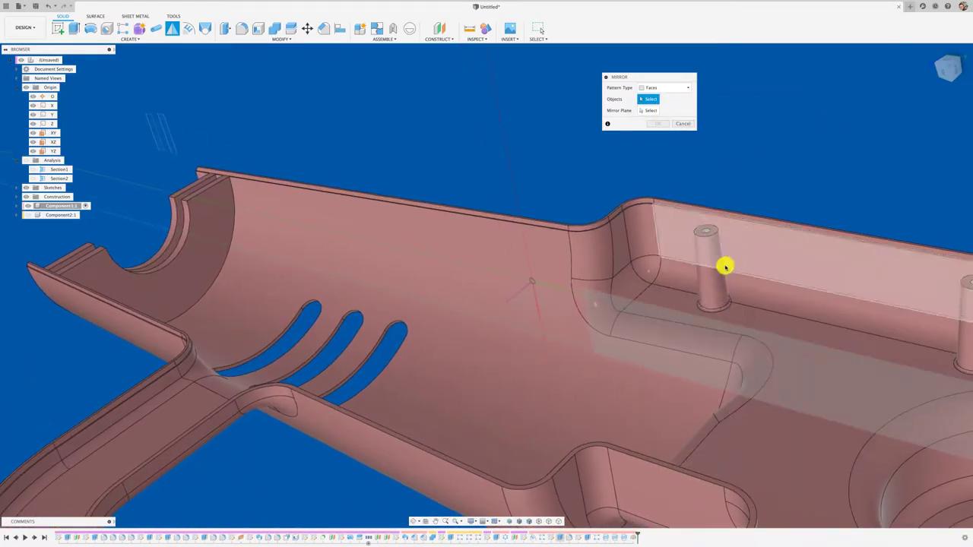
click(711, 270)
scroll(711, 269, up, 3)
scroll(717, 246, up, 3)
click(663, 293)
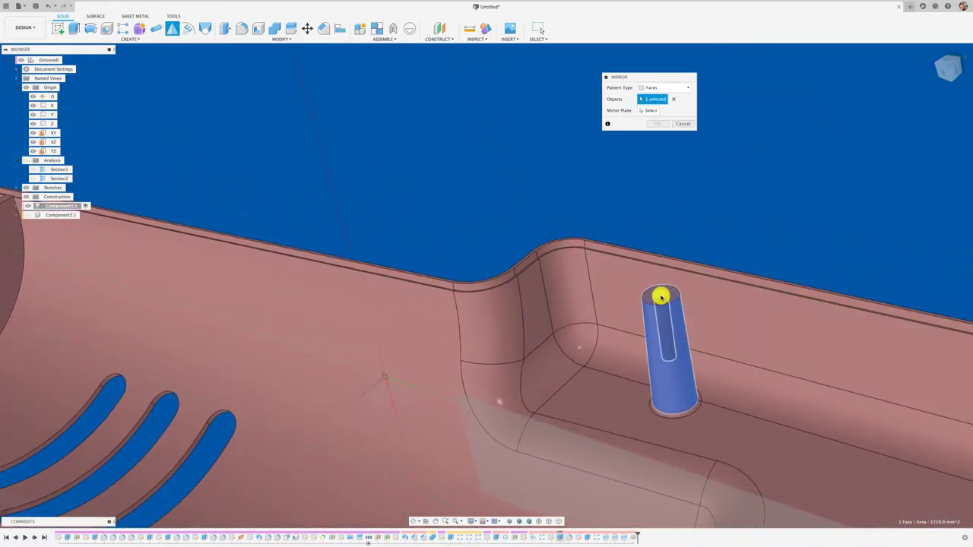
click(678, 416)
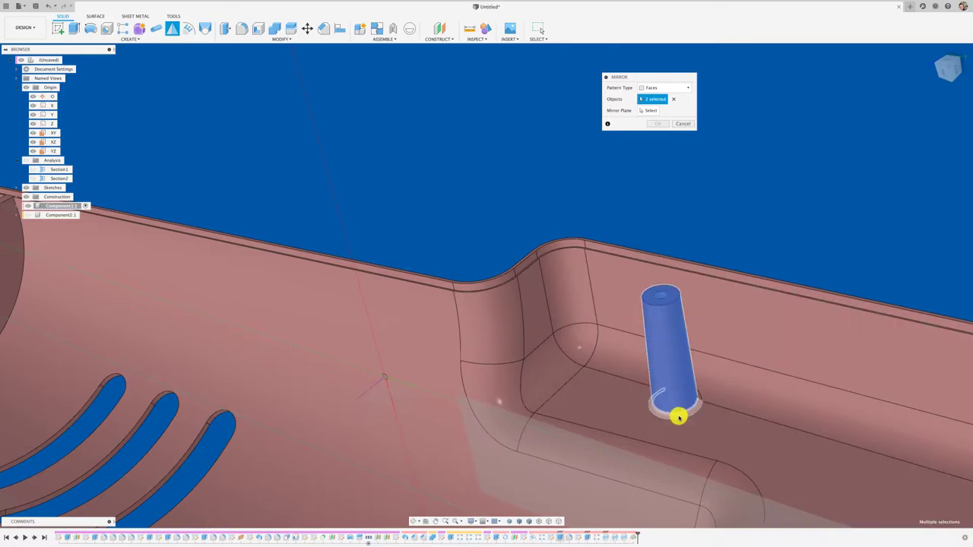
shift+middle_drag(680, 415, 678, 410)
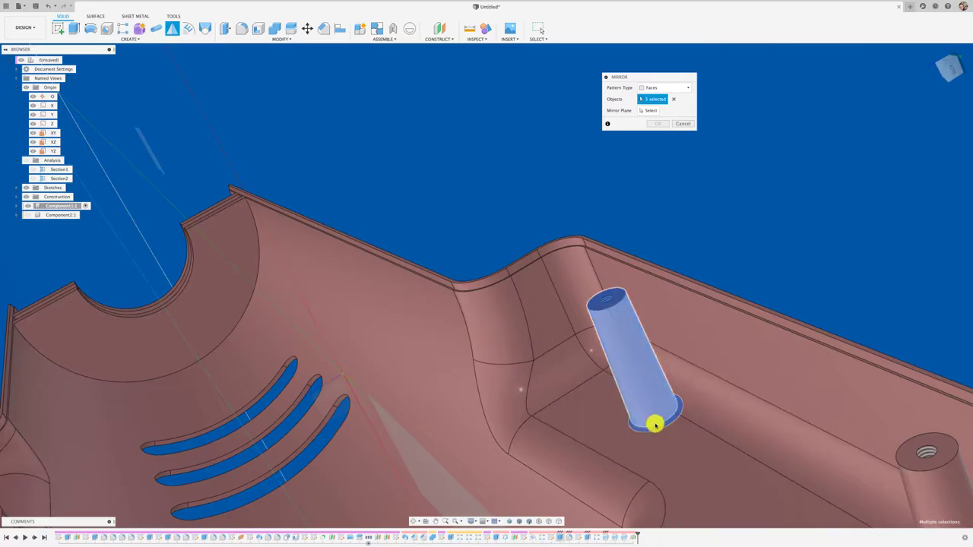
scroll(762, 244, down, 2)
scroll(713, 166, down, 3)
Step: Pick the new midplane as the mirror plane and apply the mirror
click(648, 110)
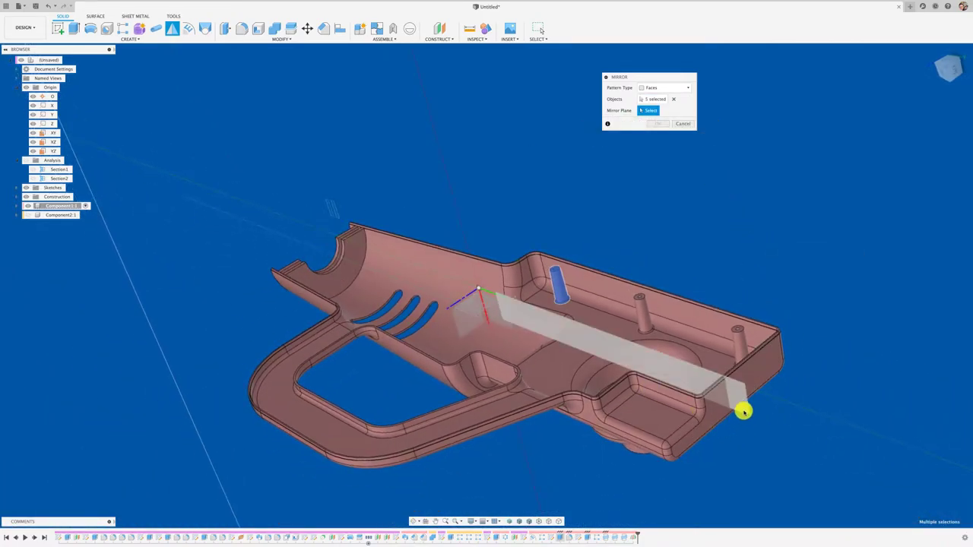
scroll(699, 380, up, 2)
scroll(662, 354, up, 2)
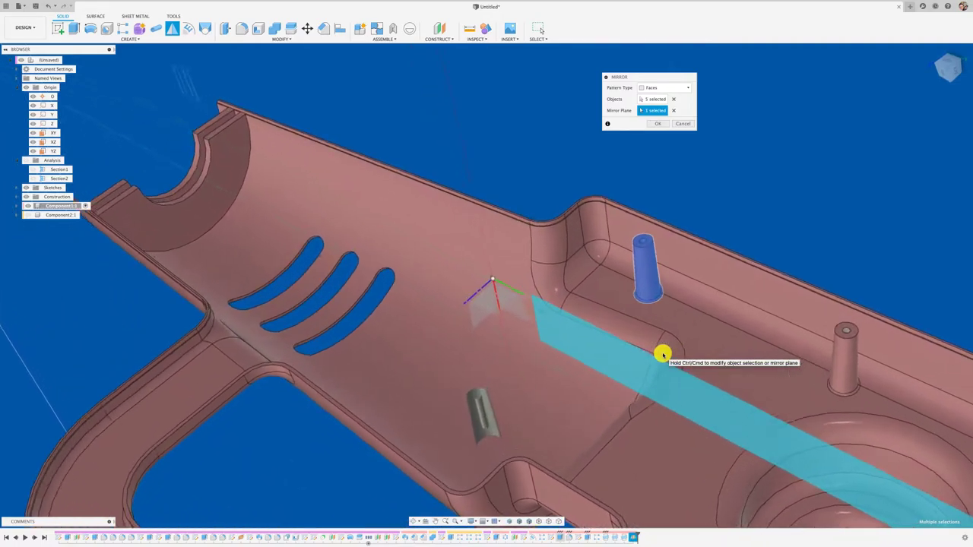
scroll(662, 354, up, 2)
scroll(662, 354, down, 3)
scroll(660, 258, up, 2)
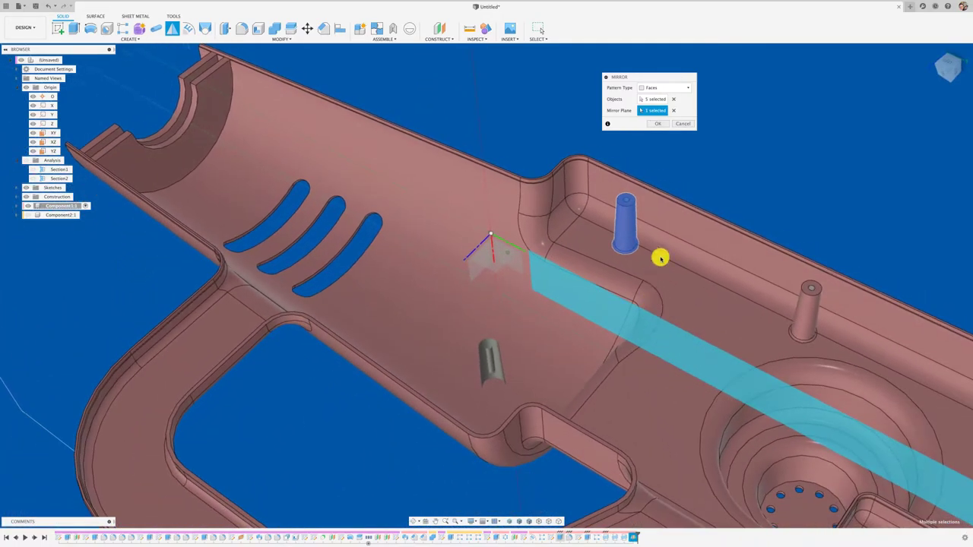
click(658, 124)
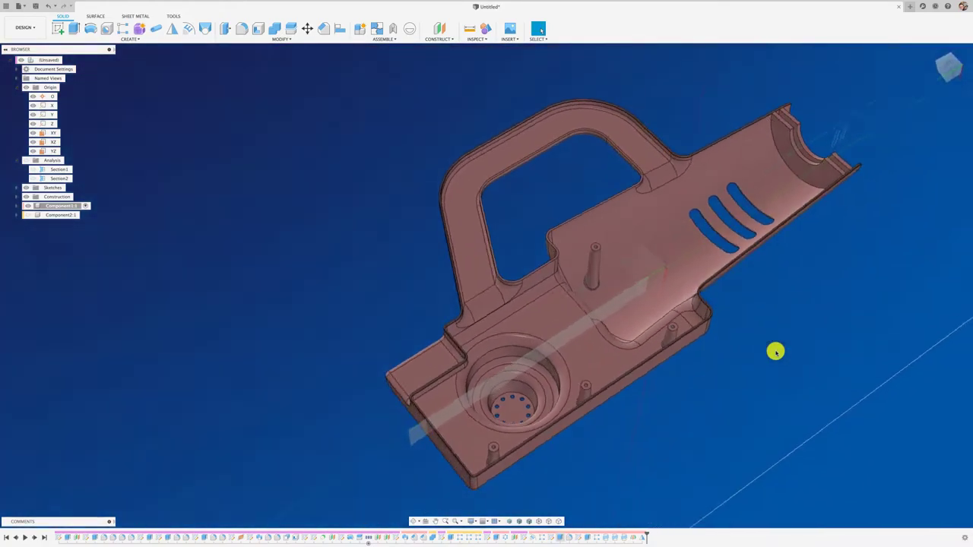
Step: Add the other boss's base fillet and mirror it across the section plane
mouse_move(775, 351)
shift+middle_down()
mouse_move(624, 341)
mouse_move(493, 412)
mouse_move(407, 265)
shift+middle_up()
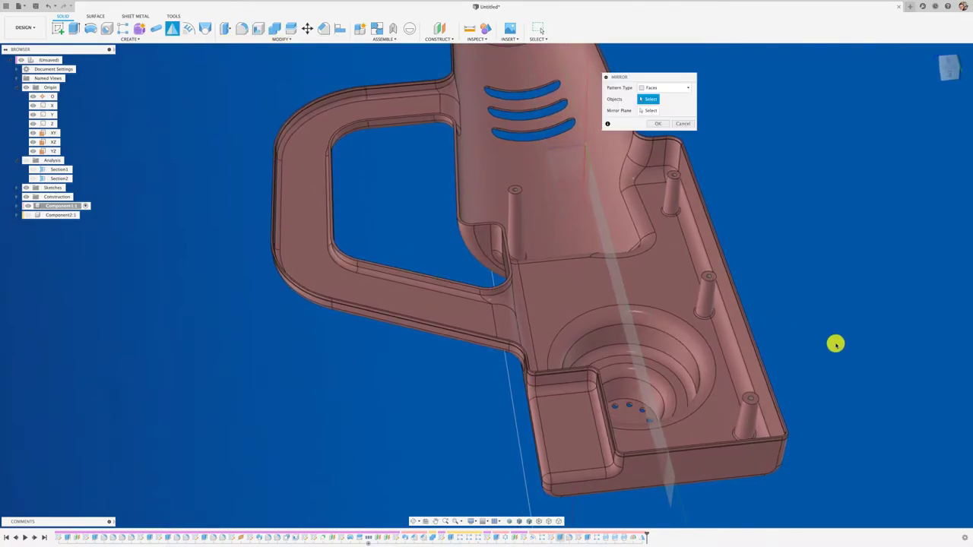
scroll(835, 344, up, 2)
scroll(804, 337, up, 3)
scroll(768, 313, up, 3)
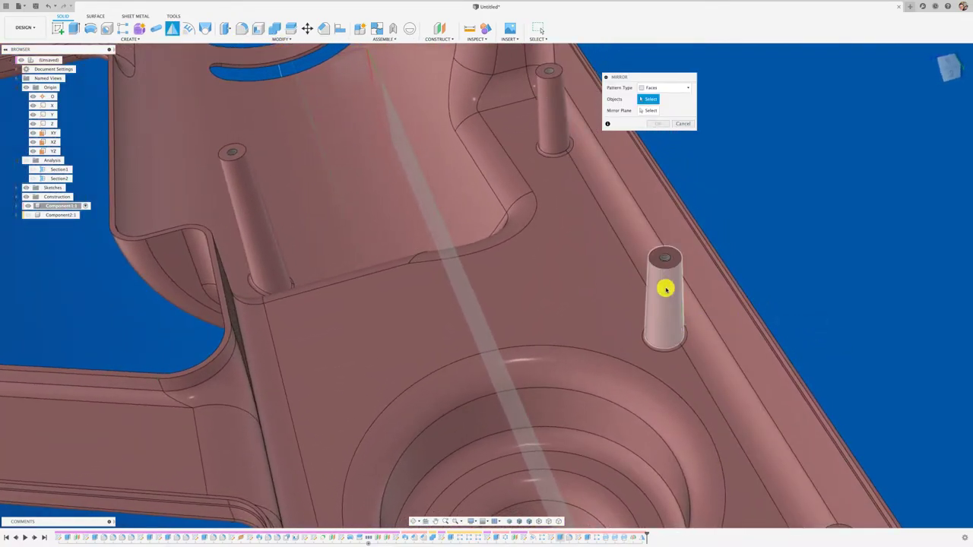
click(671, 348)
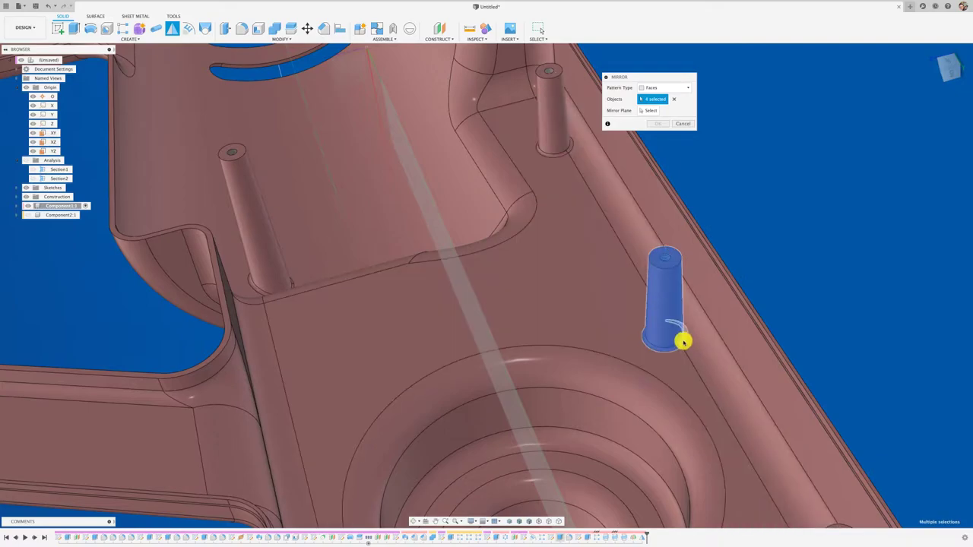
click(649, 112)
click(478, 322)
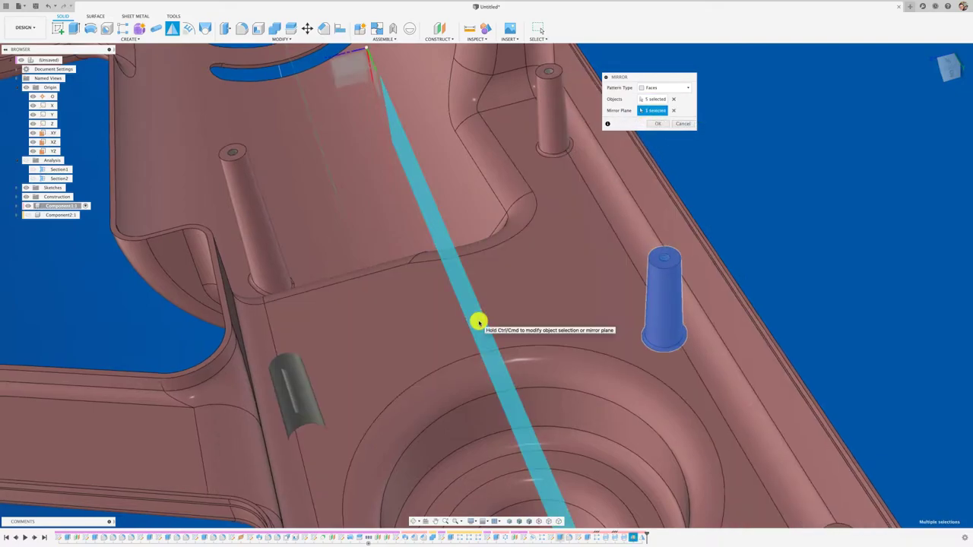
click(661, 124)
key(F6)
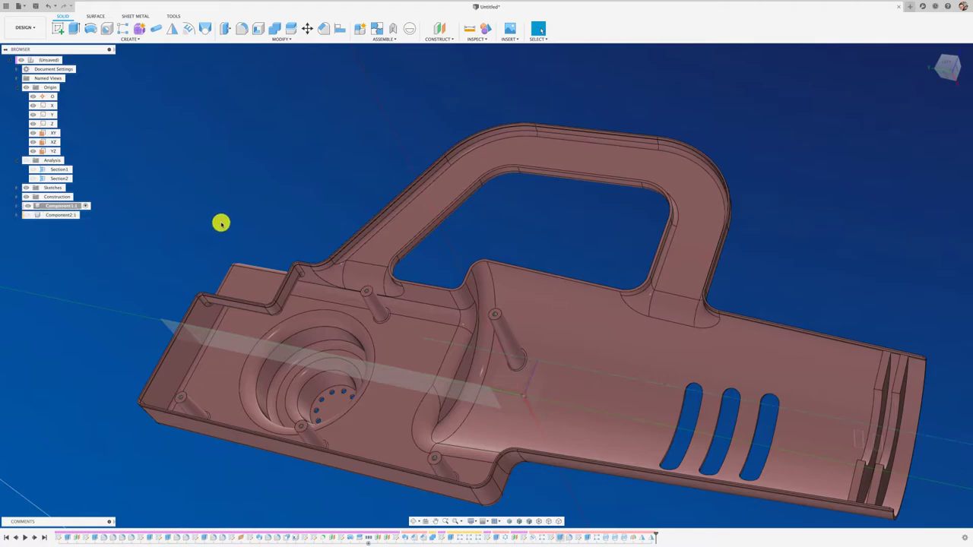
shift+middle_drag(509, 342, 508, 333)
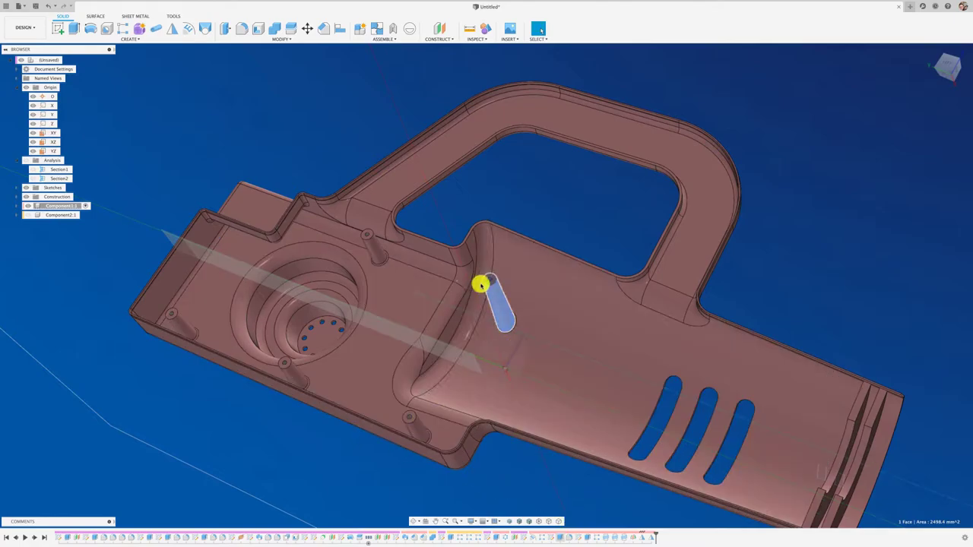
mouse_move(558, 220)
shift+middle_down()
mouse_move(537, 231)
mouse_move(517, 265)
mouse_move(542, 263)
mouse_move(434, 220)
mouse_move(451, 332)
shift+middle_up()
mouse_move(552, 312)
shift+middle_down()
mouse_move(438, 219)
mouse_move(284, 124)
shift+middle_up()
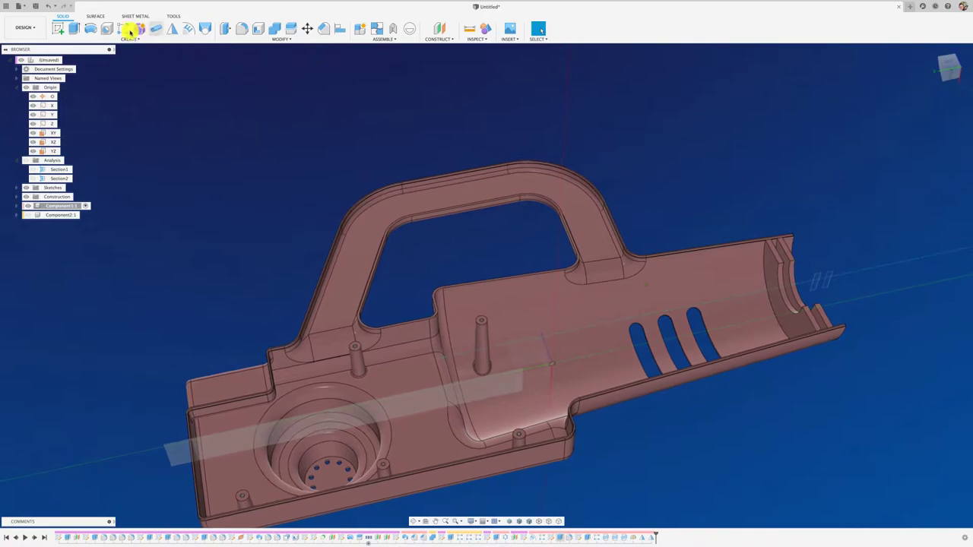
Step: Start a face rectangular pattern and select the post's side and end faces
click(124, 29)
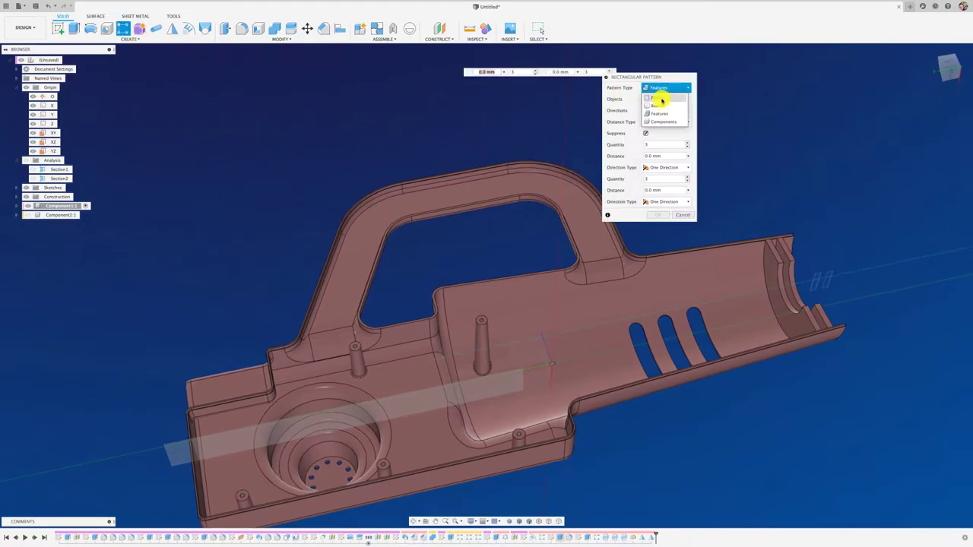
scroll(510, 314, up, 5)
scroll(477, 357, up, 5)
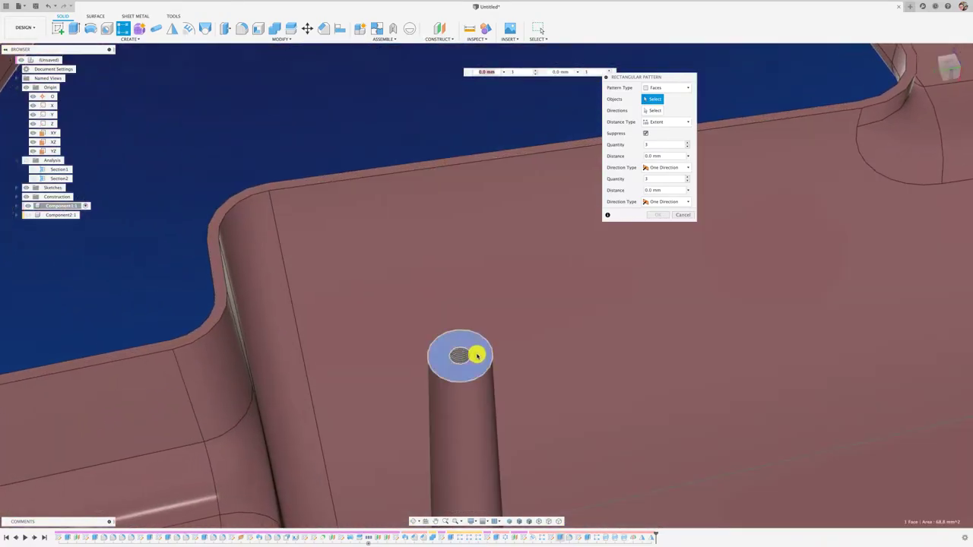
click(467, 385)
scroll(476, 410, down, 5)
scroll(486, 380, up, 3)
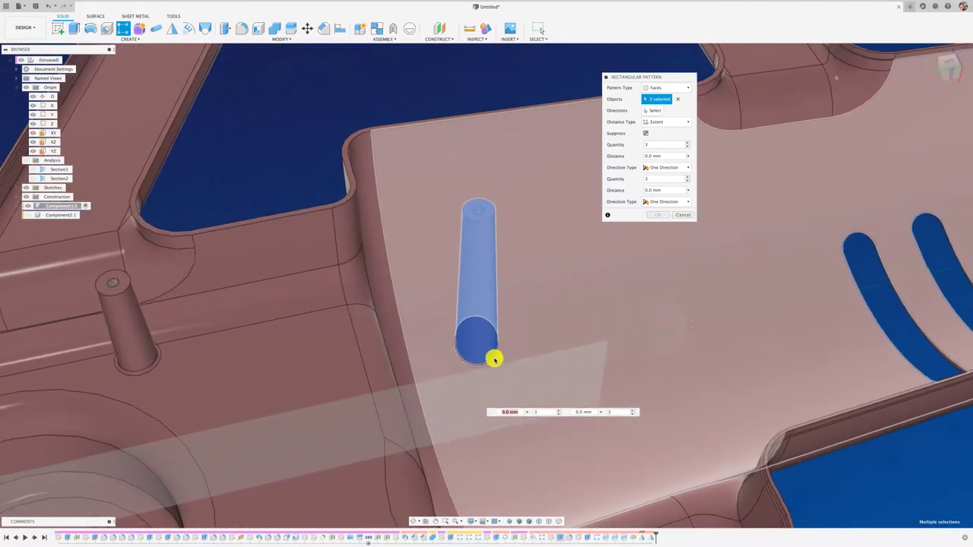
click(487, 368)
scroll(512, 336, down, 5)
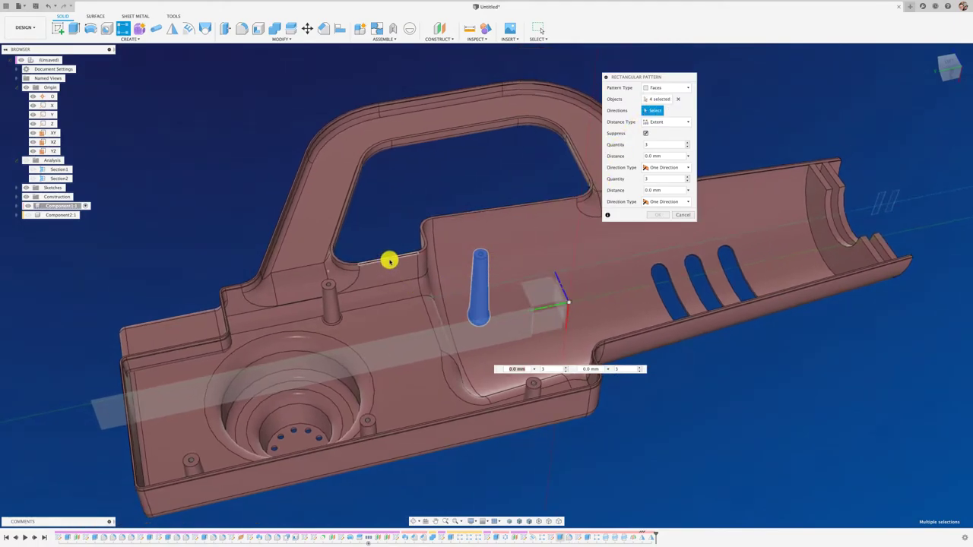
scroll(411, 277, down, 2)
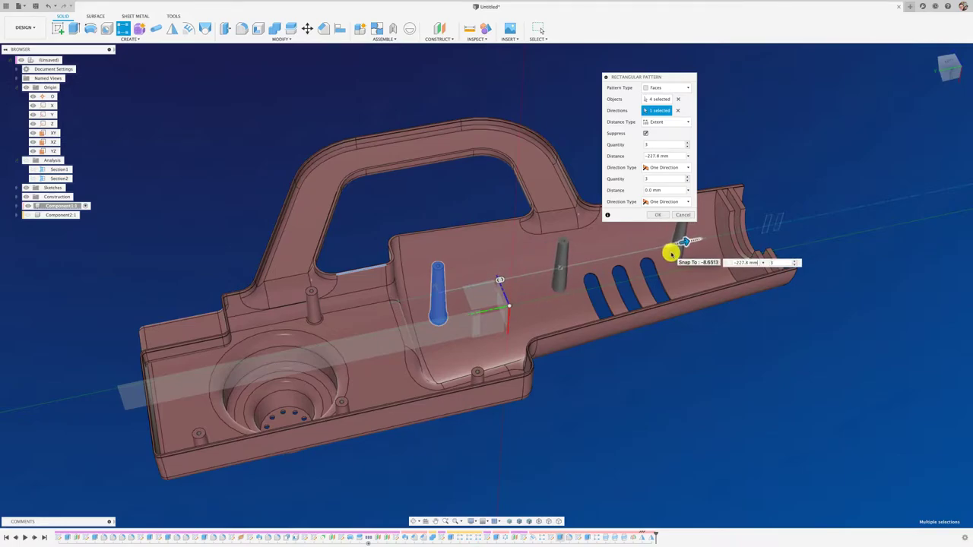
Step: Commit the pattern with quantity 3 over -227.8 mm and inspect the result
mouse_move(643, 317)
shift+middle_down()
mouse_move(613, 323)
mouse_move(643, 292)
shift+middle_up()
click(658, 216)
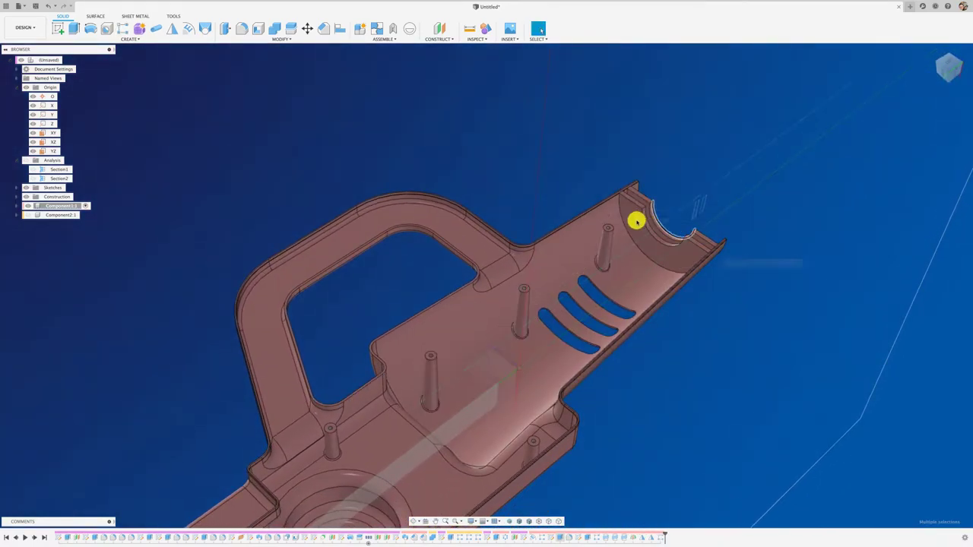
scroll(537, 199, up, 5)
scroll(643, 132, down, 5)
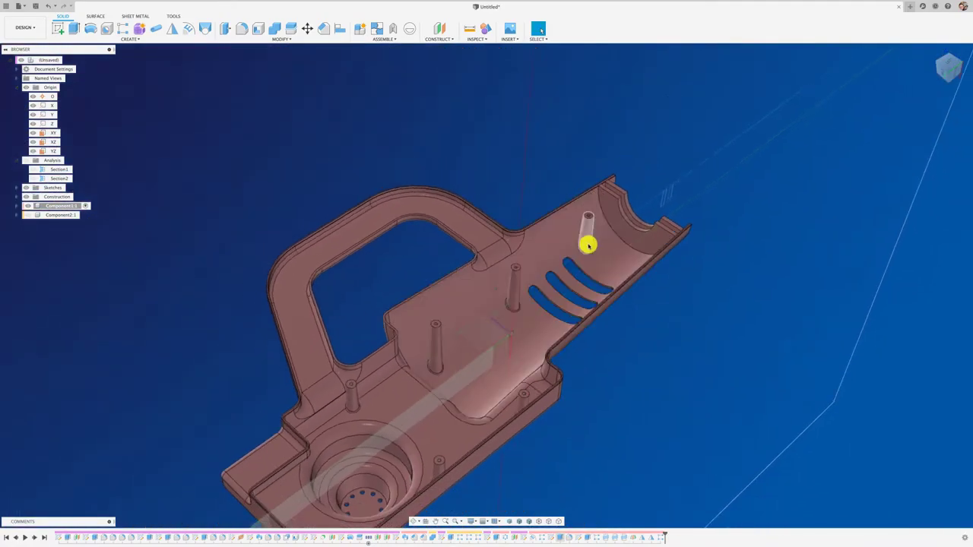
mouse_move(654, 314)
shift+middle_down()
mouse_move(653, 282)
mouse_move(658, 330)
shift+middle_up()
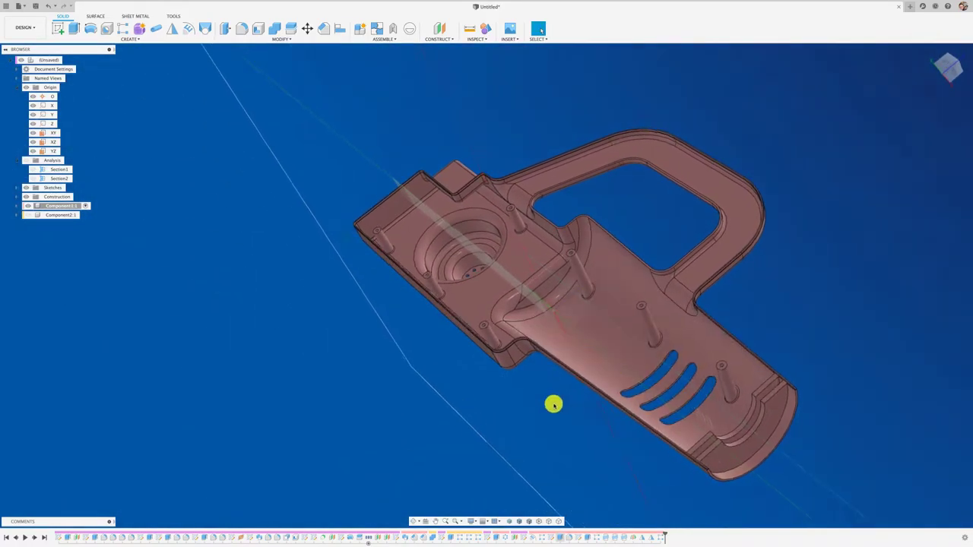
shift+middle_drag(554, 402, 554, 404)
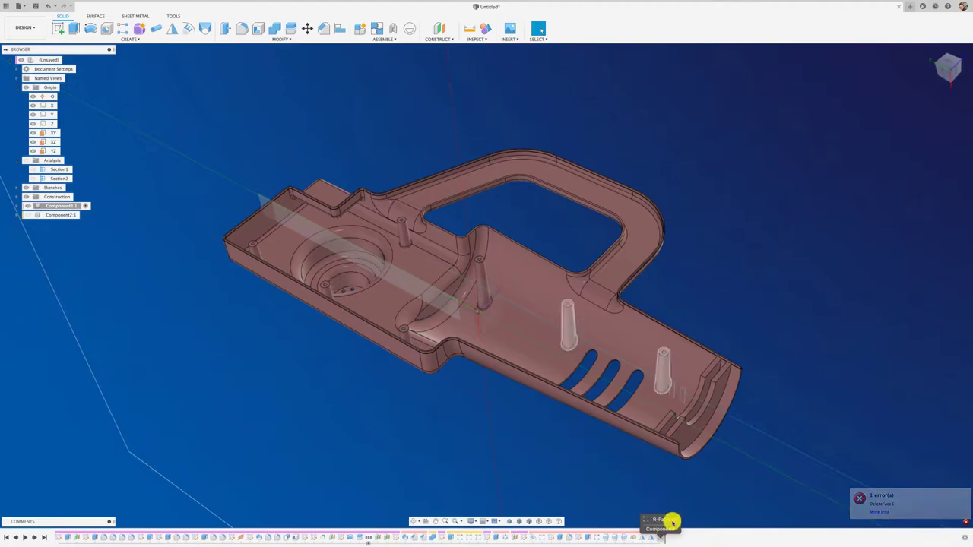
Step: Edit the failed pattern feature, set the second direction quantity to 1, and recommit
right_click(660, 539)
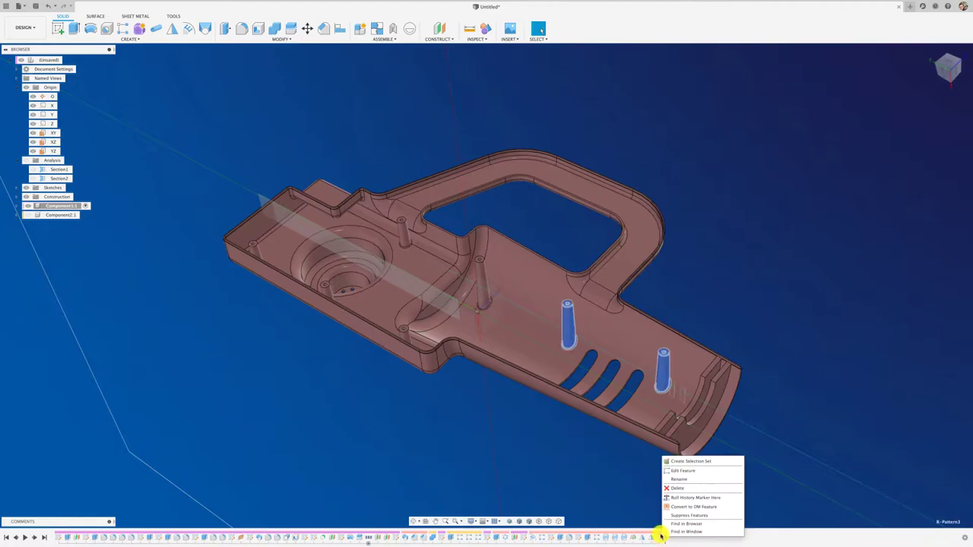
click(680, 470)
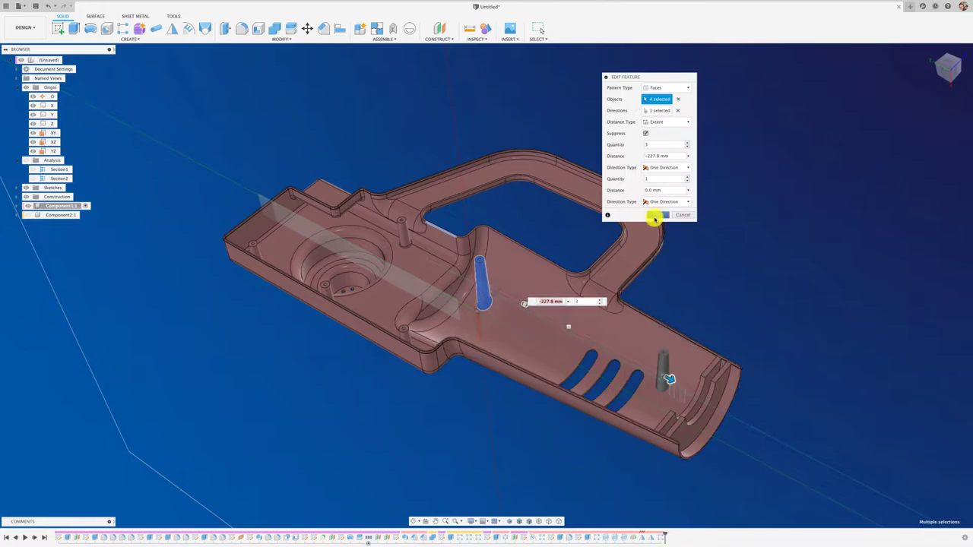
click(656, 216)
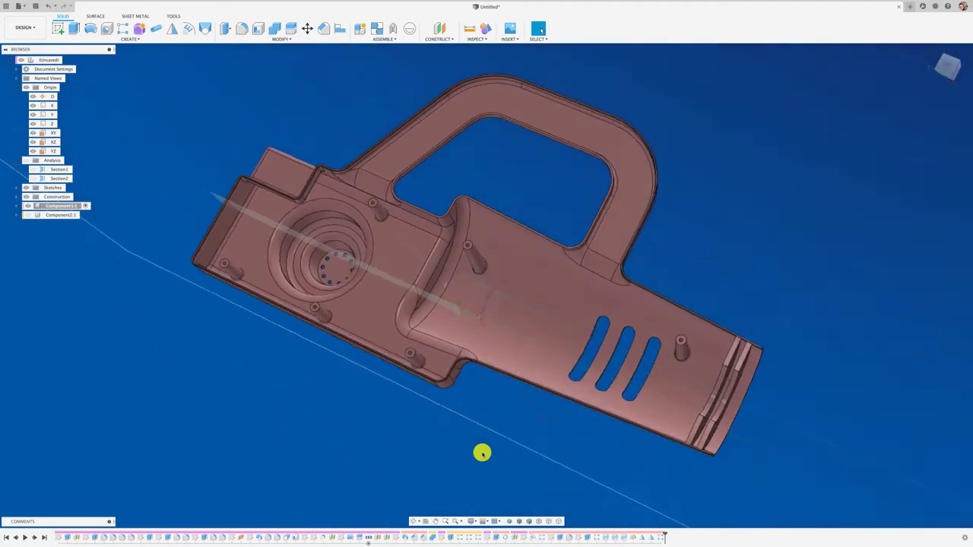
shift+middle_drag(482, 452, 325, 324)
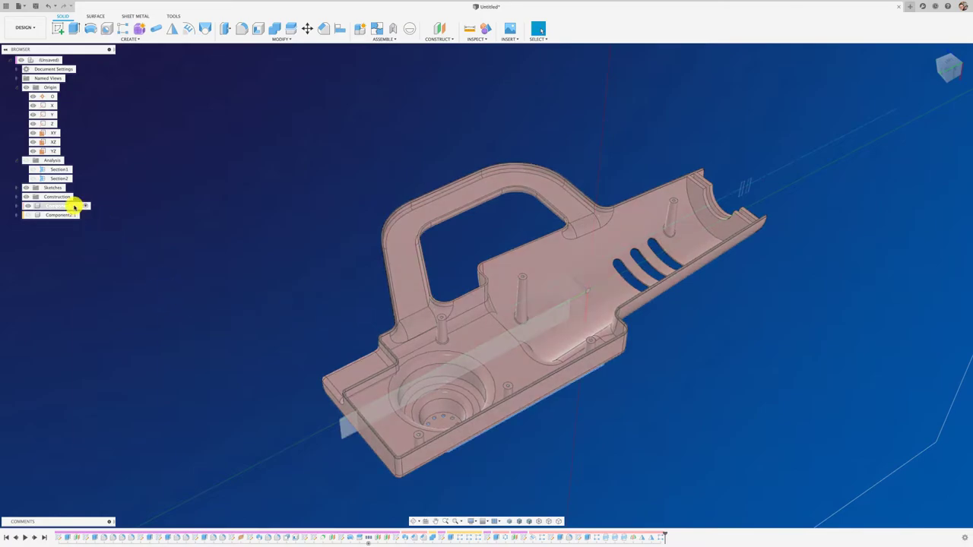
Step: Lower Component1:1's opacity, then show and activate Component2:1
right_click(73, 206)
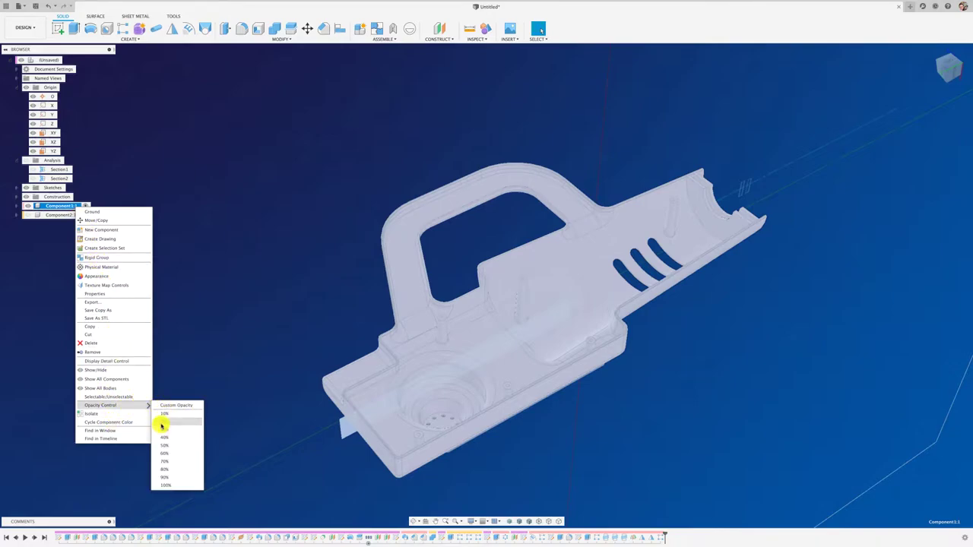
click(166, 422)
key(F6)
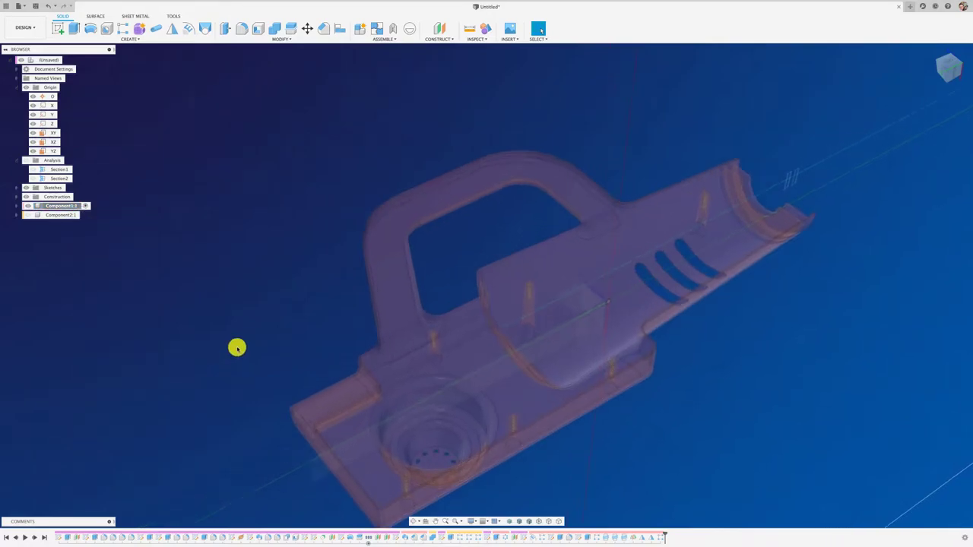
click(28, 215)
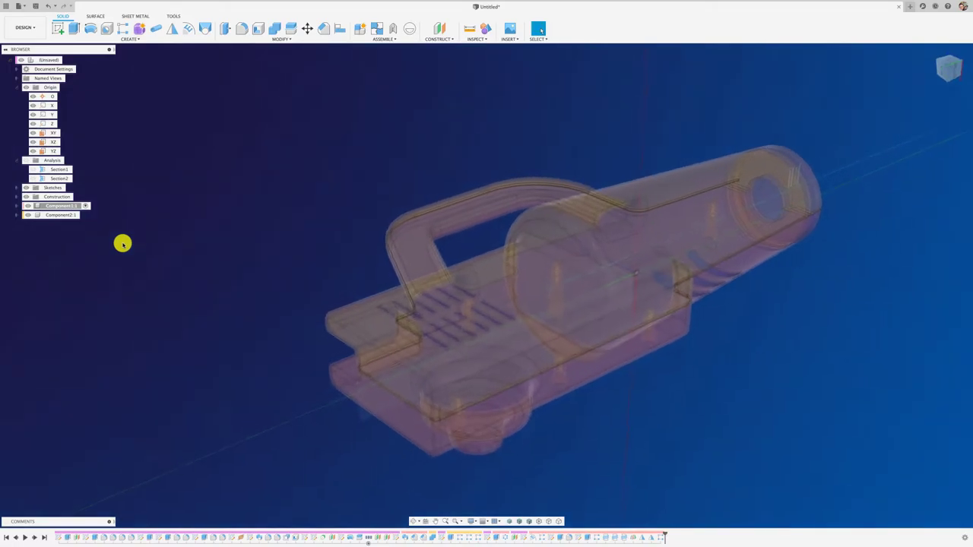
click(73, 215)
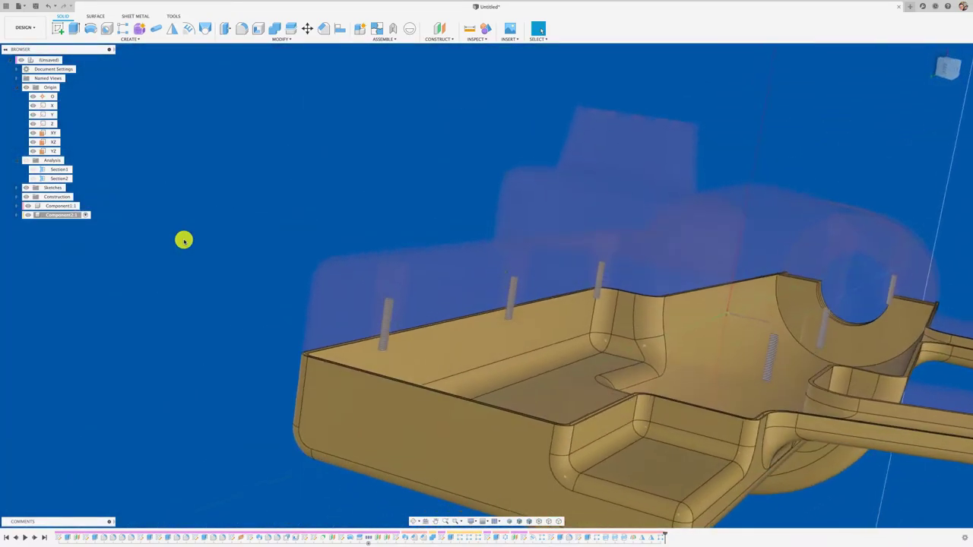
Step: Start a new sketch on the tray and show Component1 as a ghost over it
click(64, 38)
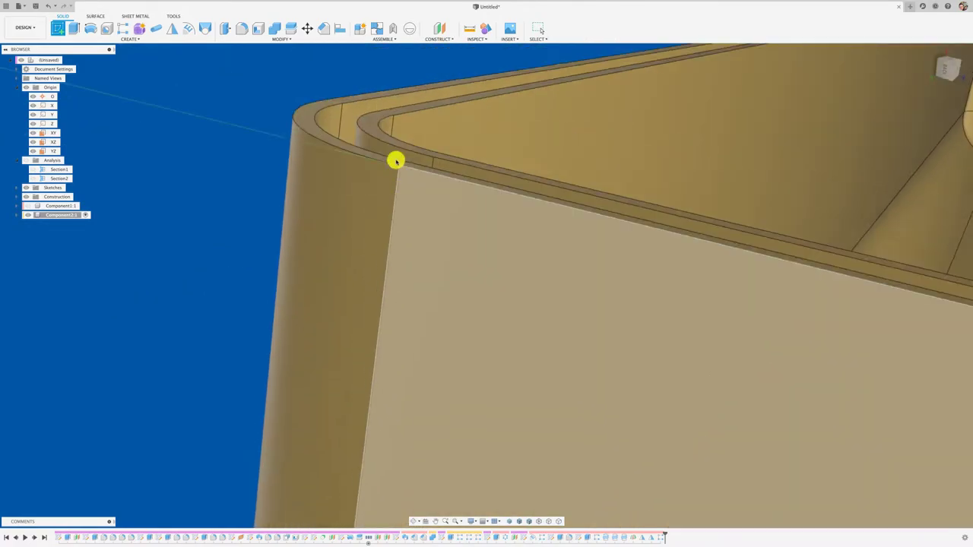
shift+middle_drag(395, 161, 380, 237)
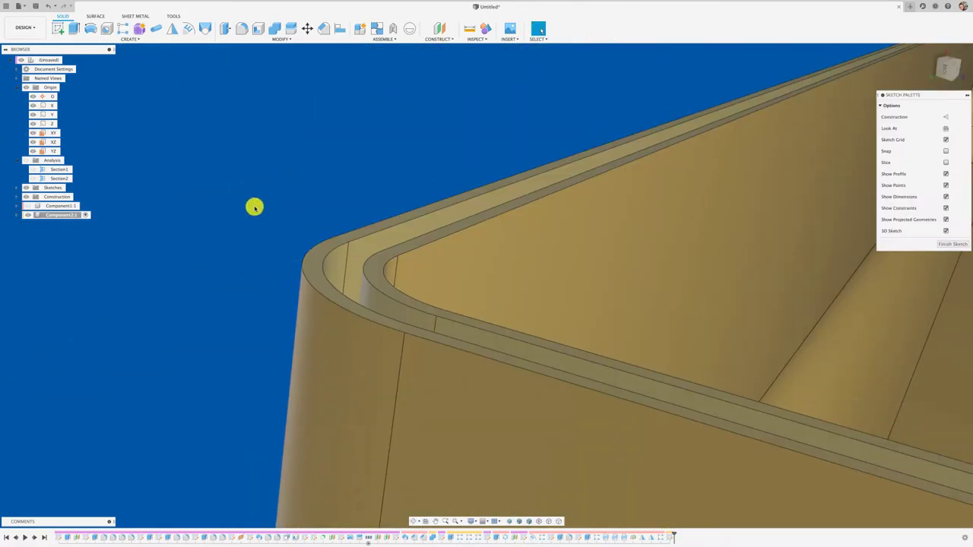
click(29, 206)
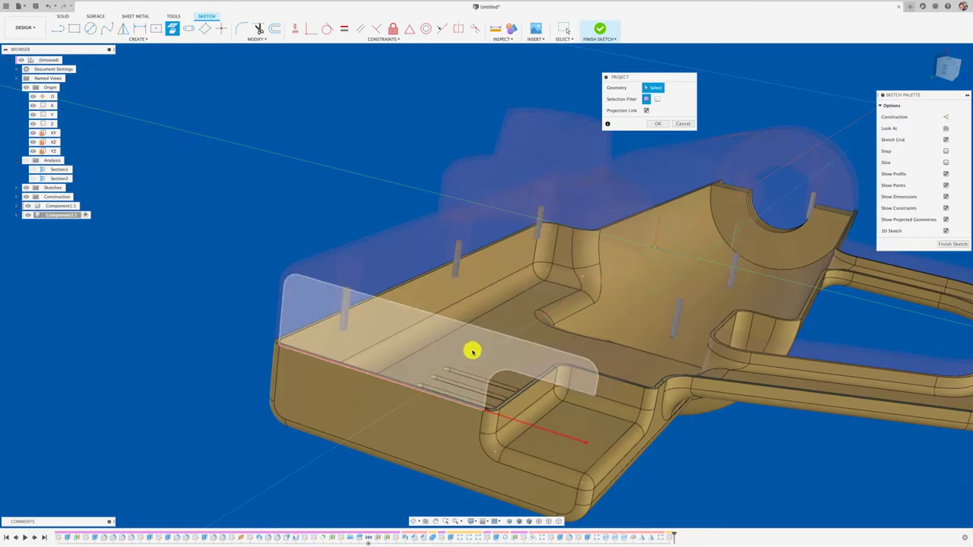
mouse_move(582, 363)
shift+middle_down()
mouse_move(623, 332)
mouse_move(343, 397)
mouse_move(361, 352)
shift+middle_up()
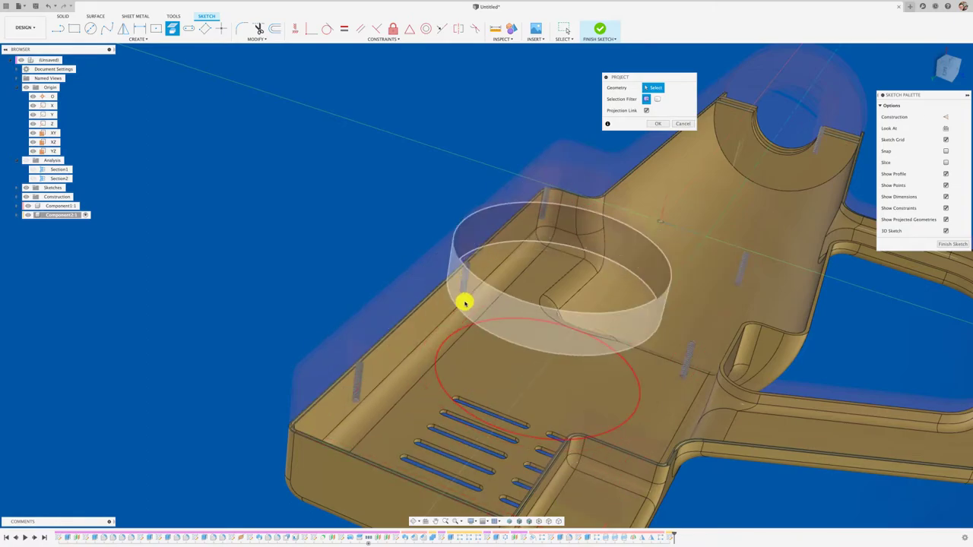
scroll(368, 441, up, 2)
scroll(368, 440, up, 3)
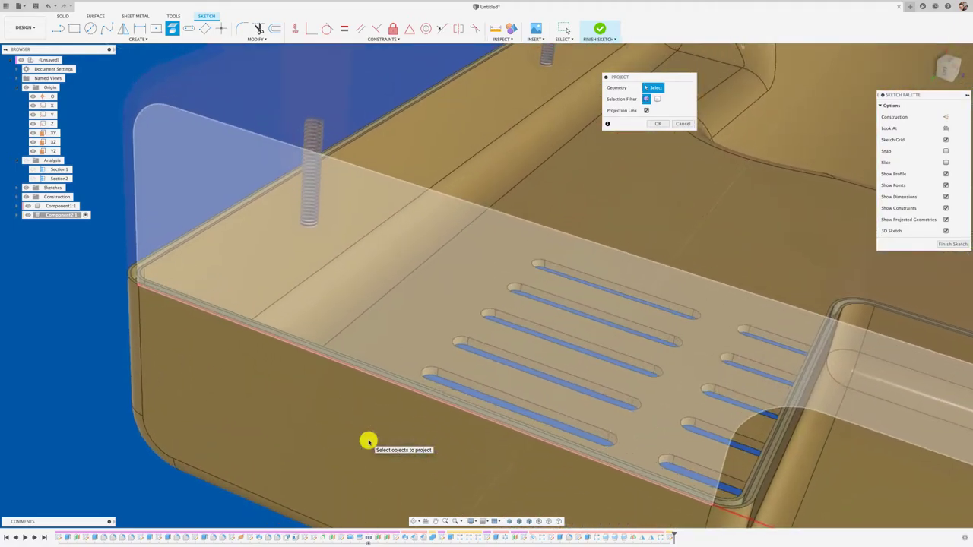
scroll(369, 440, up, 3)
scroll(365, 426, up, 2)
scroll(354, 395, down, 3)
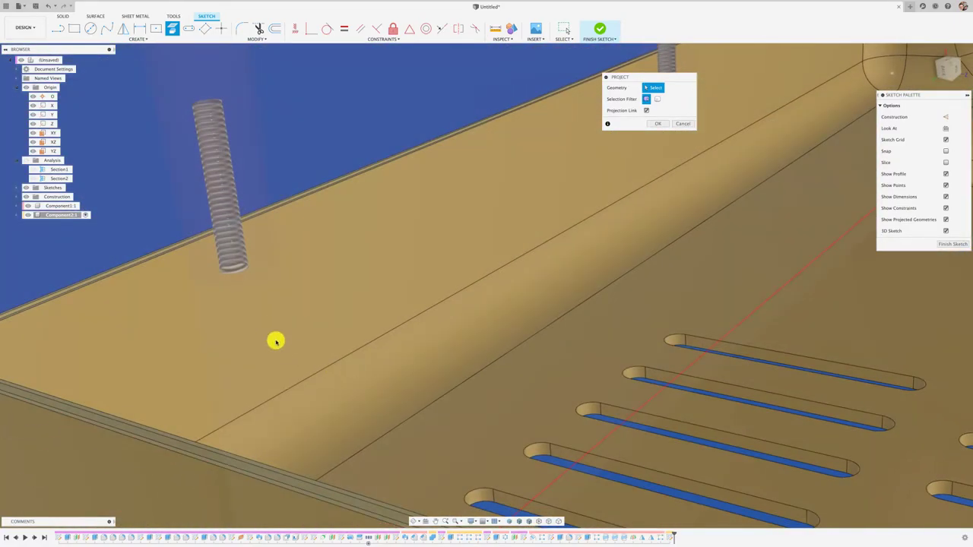
scroll(253, 280, down, 5)
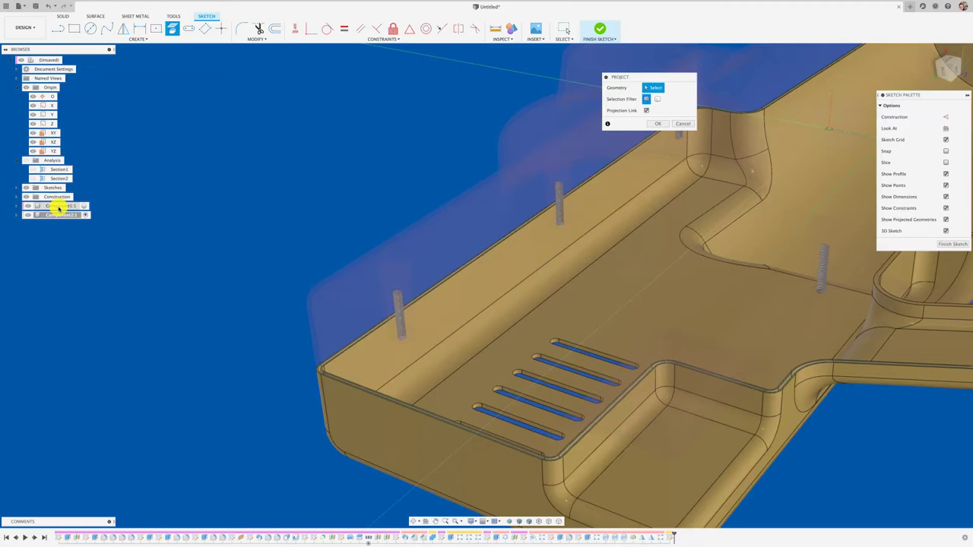
Step: Cancel Project and set the upper housing's opacity to a low percentage
click(680, 124)
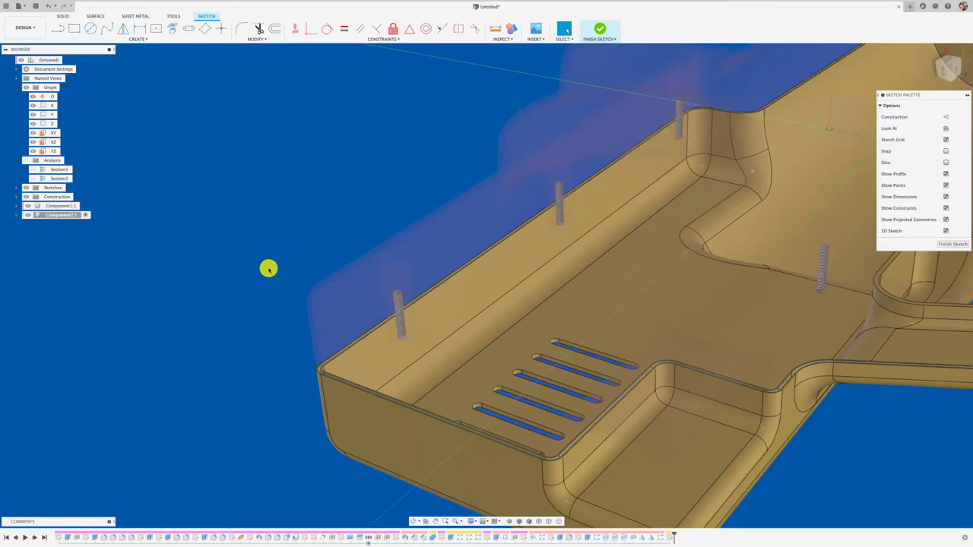
click(67, 206)
right_click(69, 206)
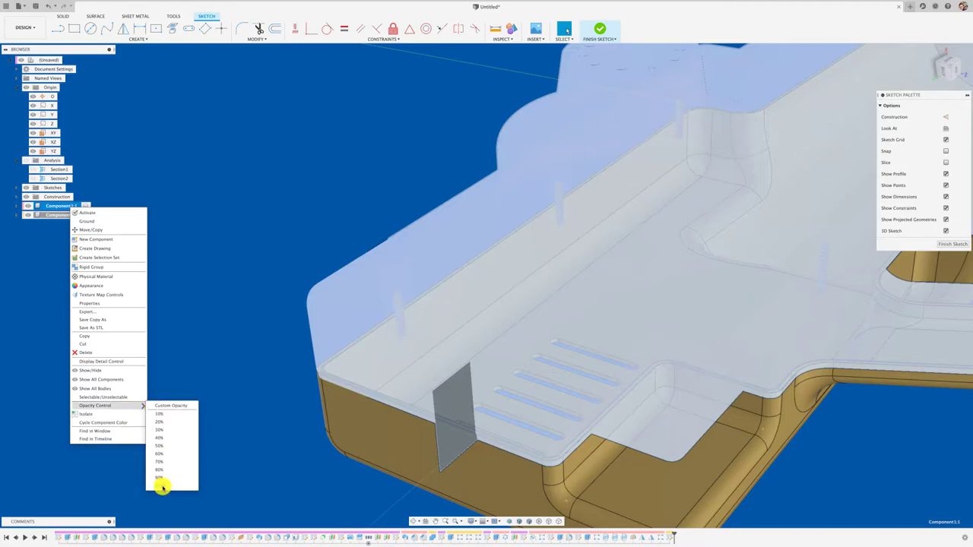
click(161, 486)
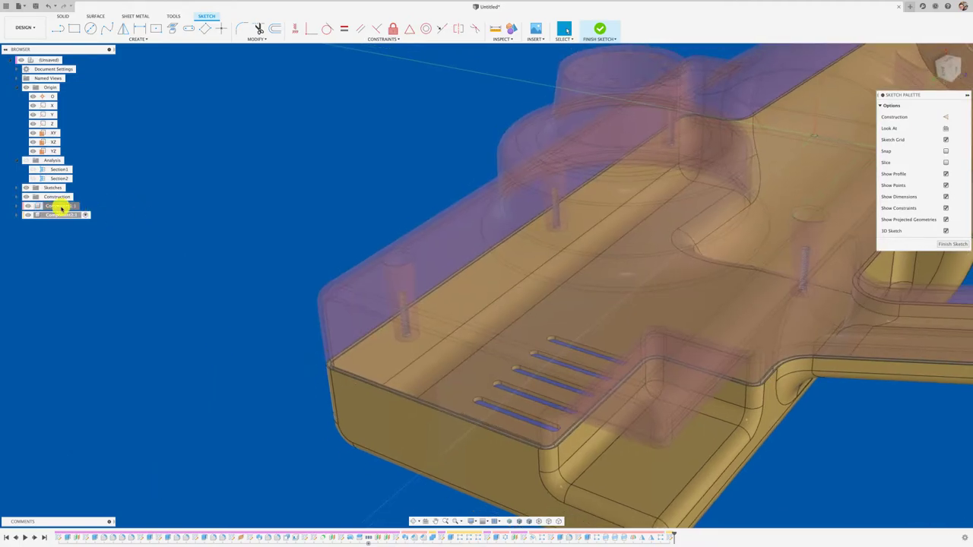
Step: Orbit to a more top-down view and restart Project with P
click(61, 207)
right_click(63, 209)
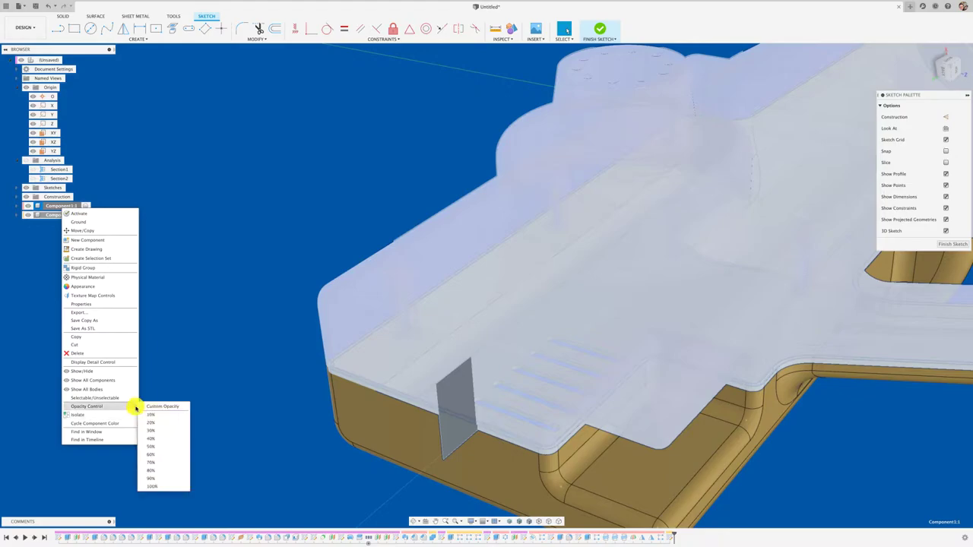
click(285, 312)
shift+middle_drag(268, 307, 194, 105)
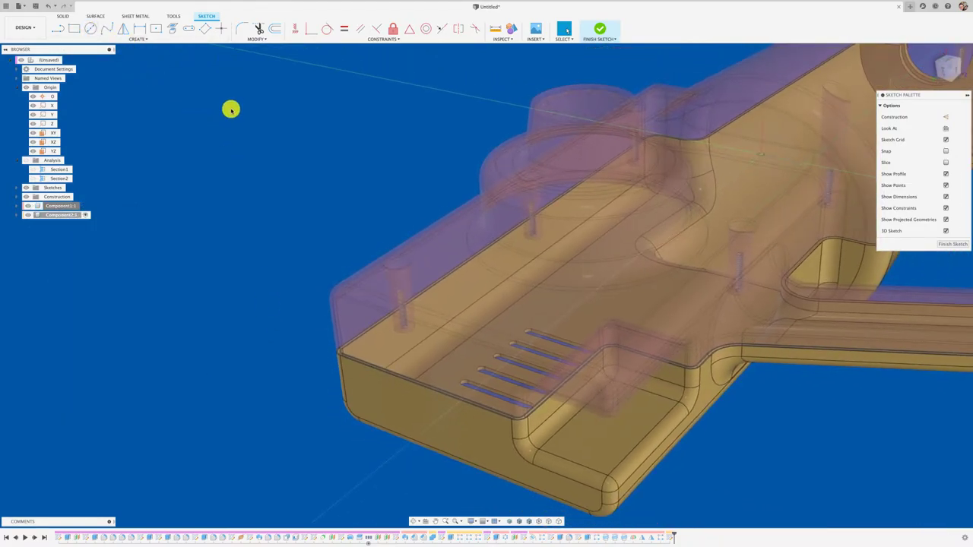
key(p)
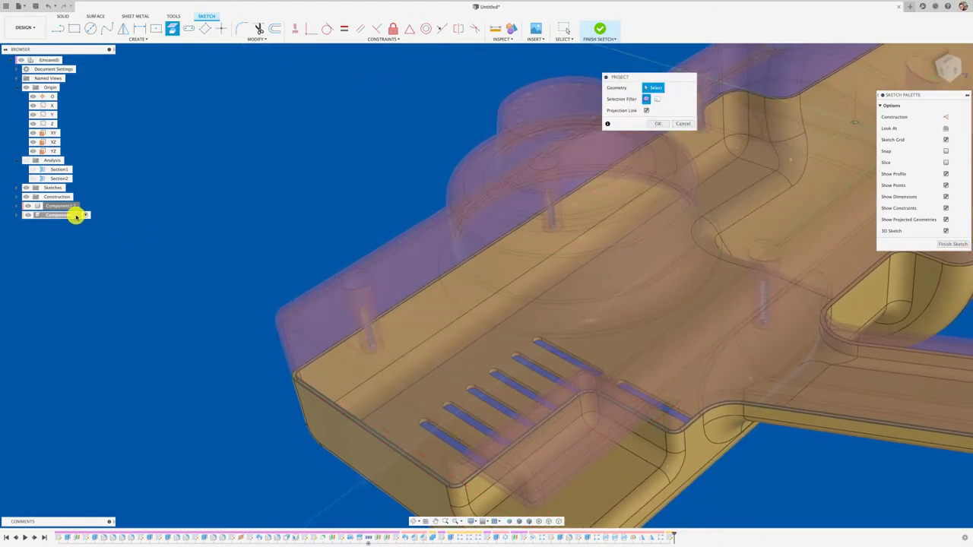
Step: Toggle the upper housing's visibility and set up a side view from above
click(28, 206)
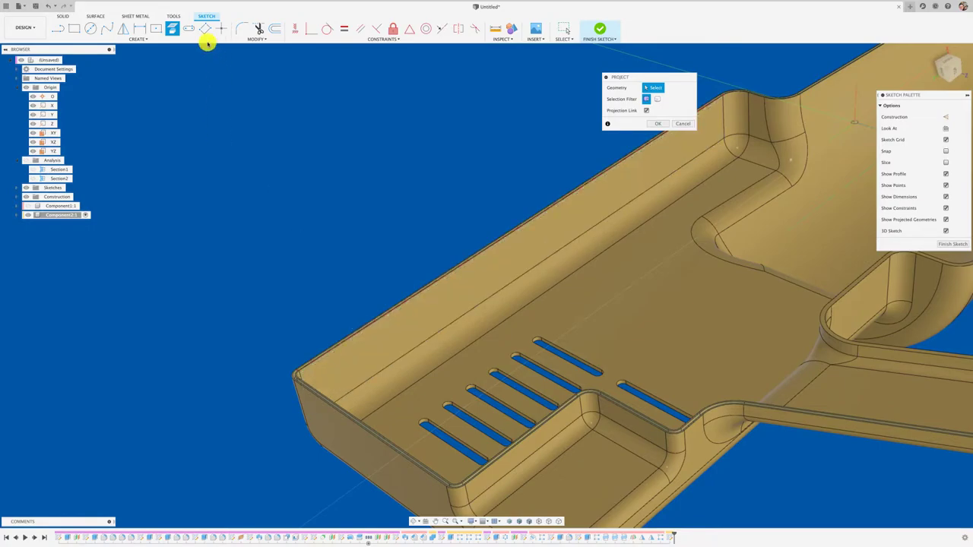
shift+middle_drag(185, 63, 512, 314)
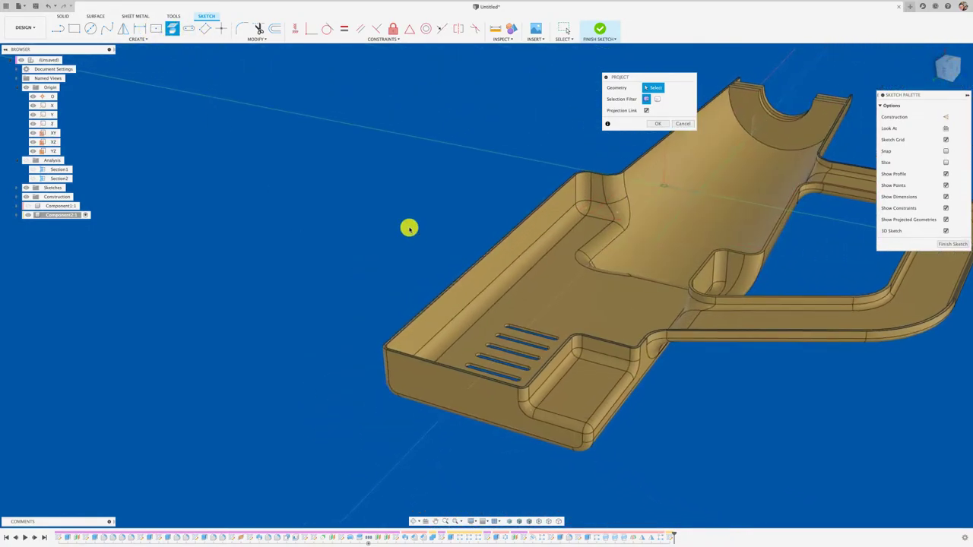
shift+middle_drag(403, 230, 338, 230)
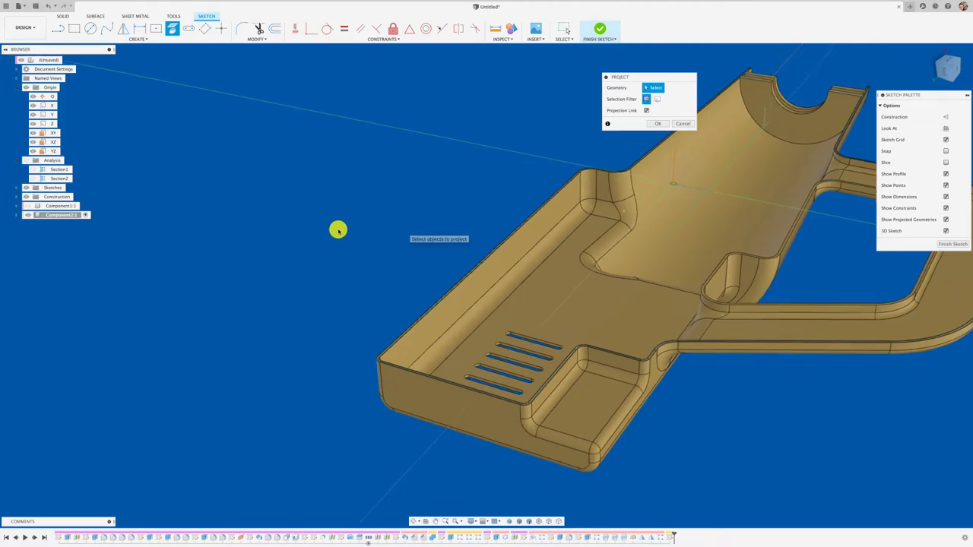
click(28, 208)
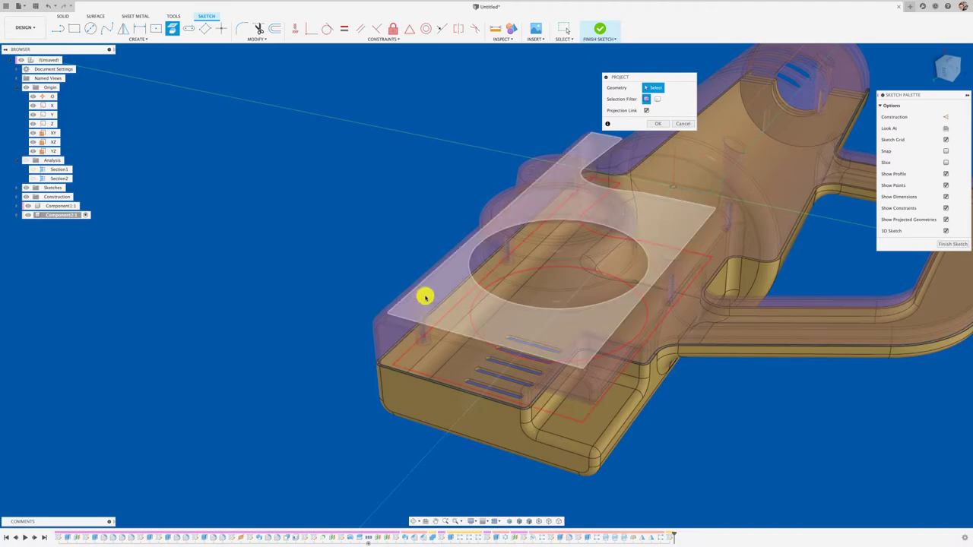
scroll(424, 297, up, 3)
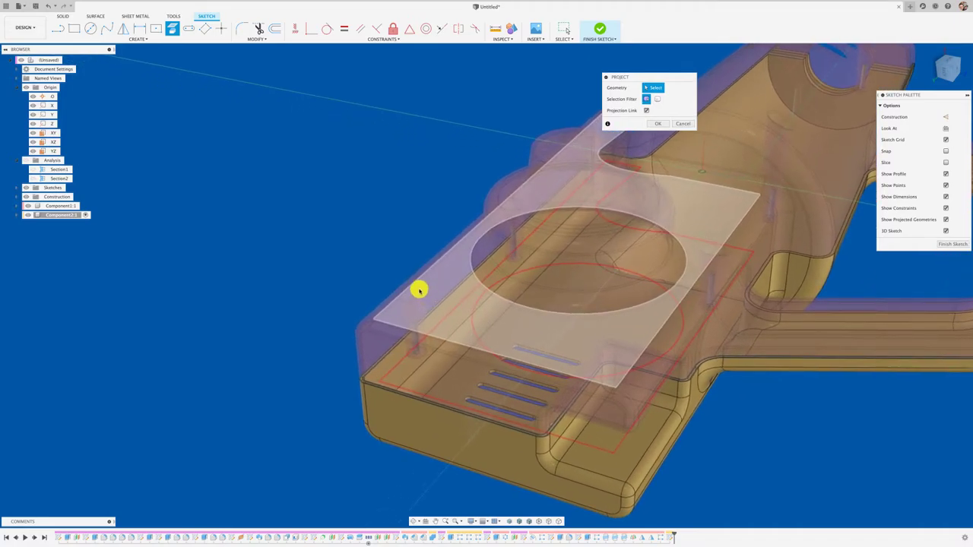
scroll(441, 317, down, 3)
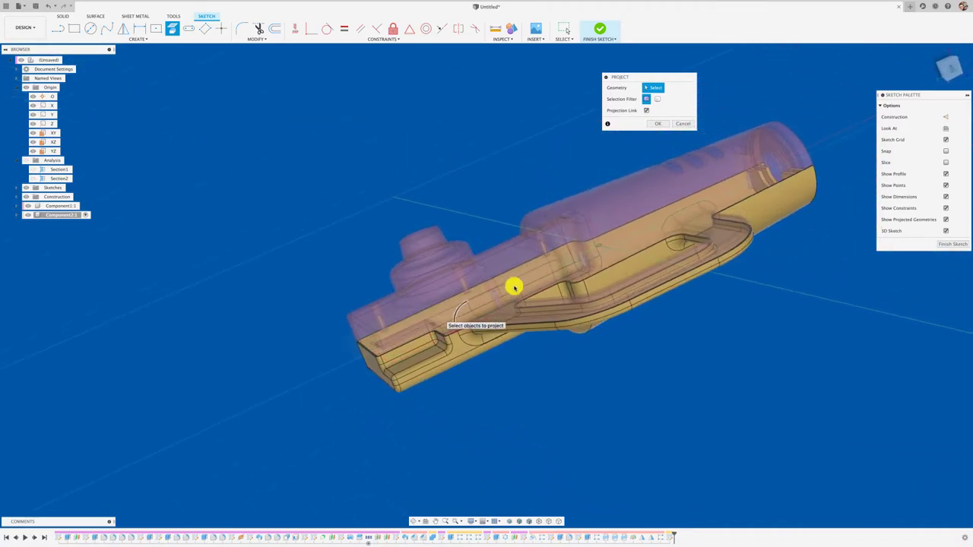
shift+middle_drag(441, 317, 836, 152)
click(955, 70)
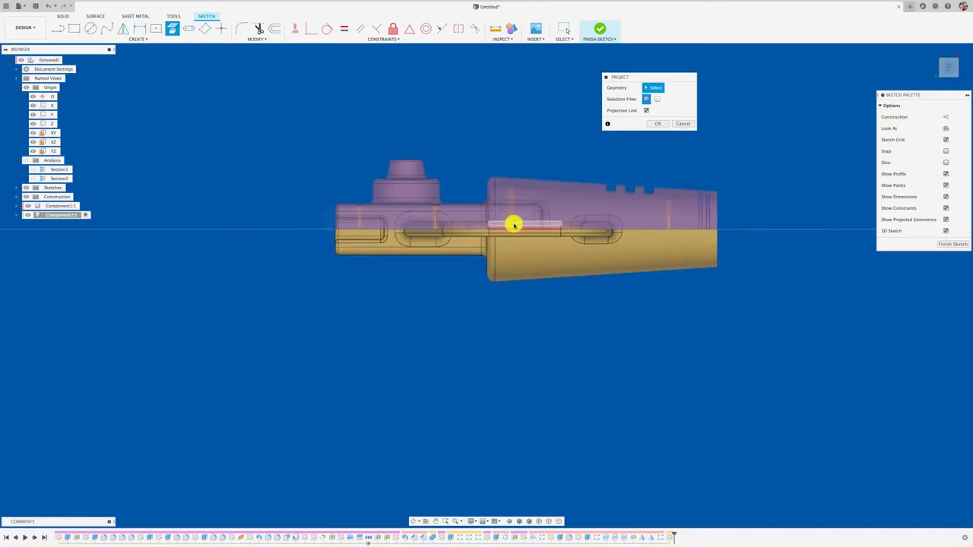
scroll(513, 224, up, 5)
scroll(514, 224, up, 3)
mouse_move(513, 225)
shift+middle_down()
mouse_move(592, 295)
mouse_move(538, 263)
mouse_move(526, 235)
shift+middle_up()
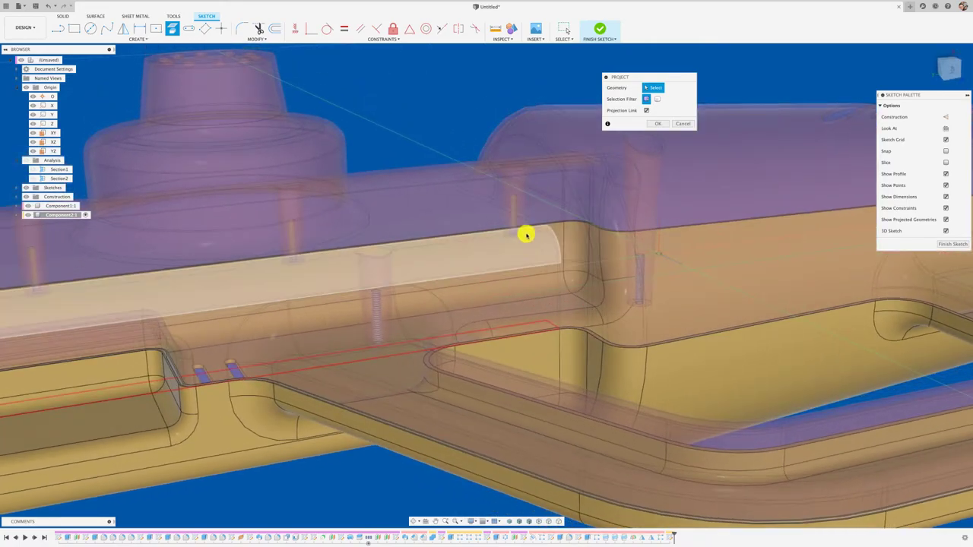
scroll(532, 239, down, 5)
Step: Project seven upper-housing faces, starting with the top cylindrical face, then close Project
click(622, 261)
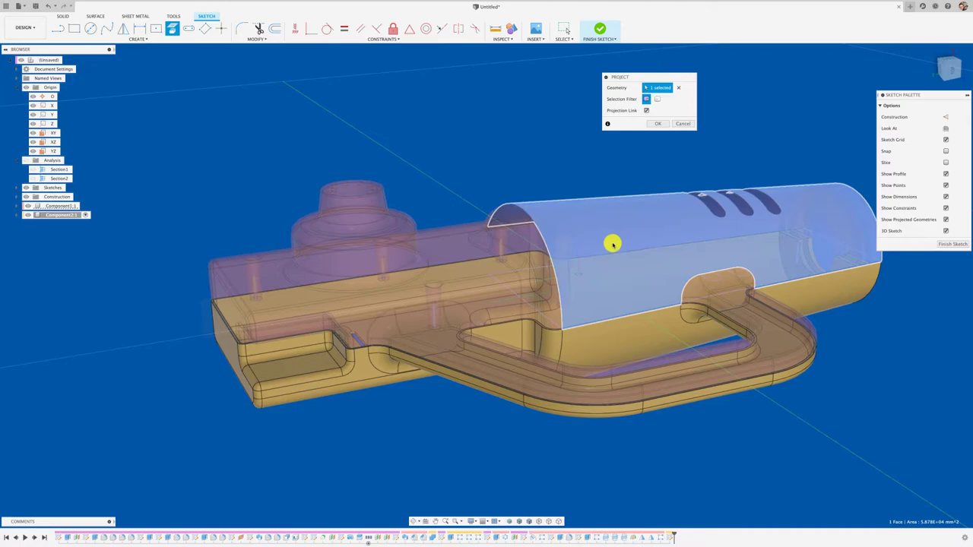
click(520, 225)
click(421, 280)
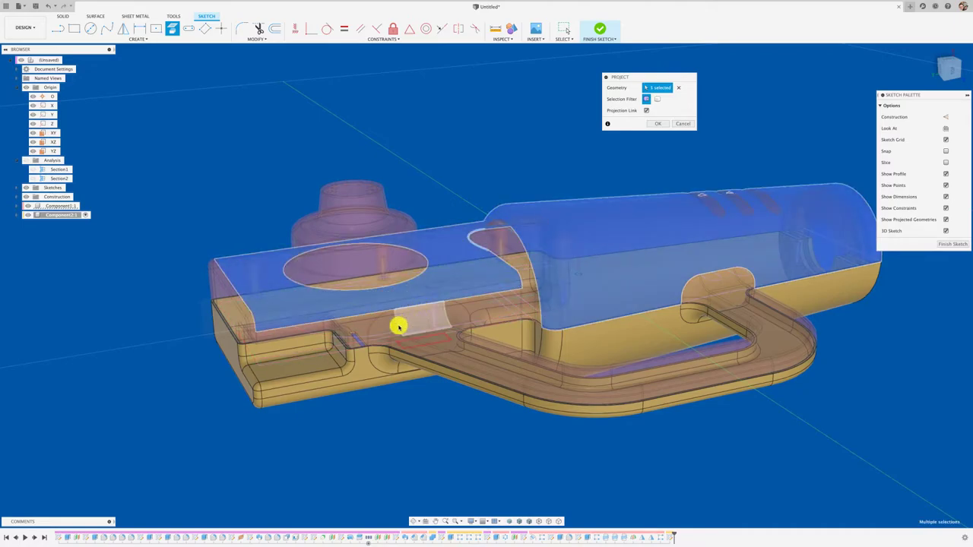
click(348, 325)
click(404, 321)
click(446, 311)
shift+middle_drag(446, 311, 335, 362)
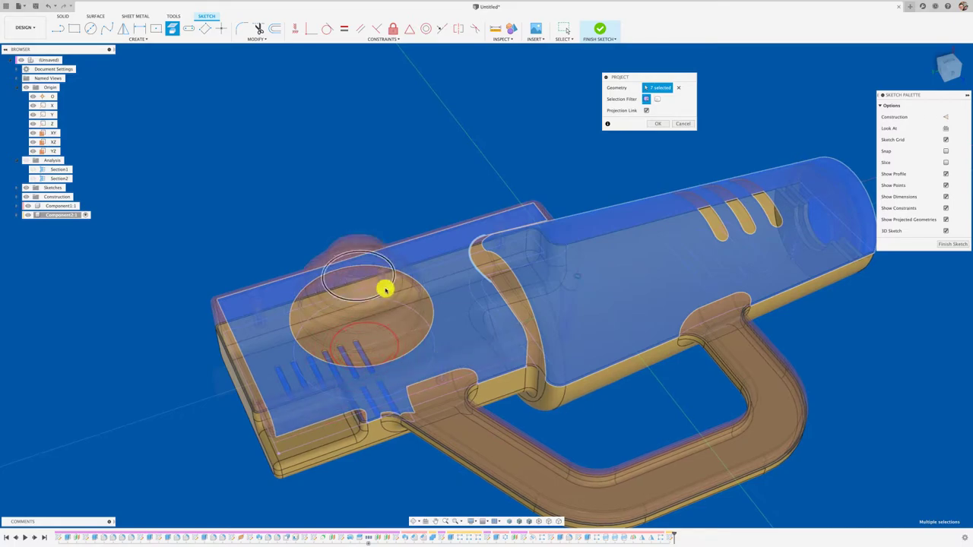
mouse_move(525, 287)
shift+middle_down()
mouse_move(565, 282)
mouse_move(495, 282)
mouse_move(486, 322)
mouse_move(578, 250)
shift+middle_up()
click(688, 126)
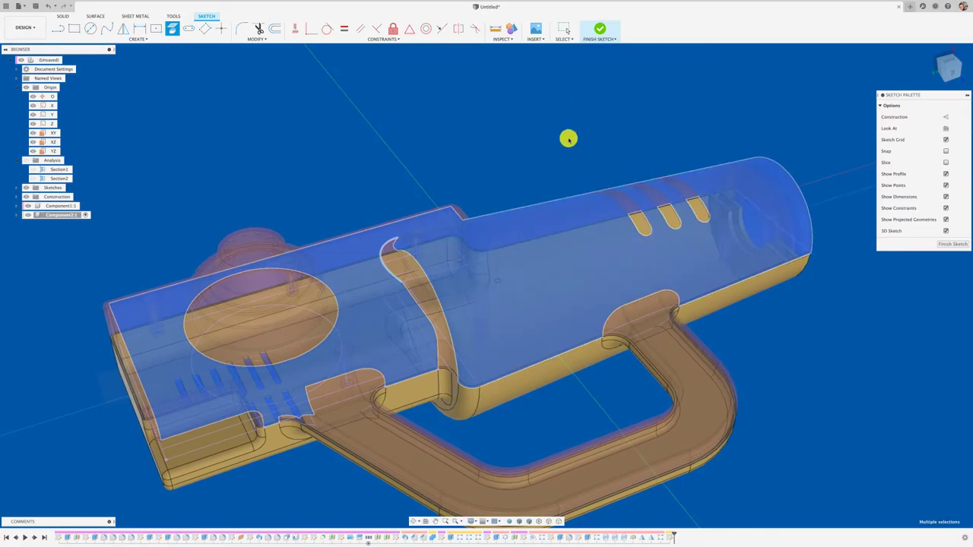
Step: Finish the projection sketch, hide the tray half, and sketch on the upper housing face
click(947, 245)
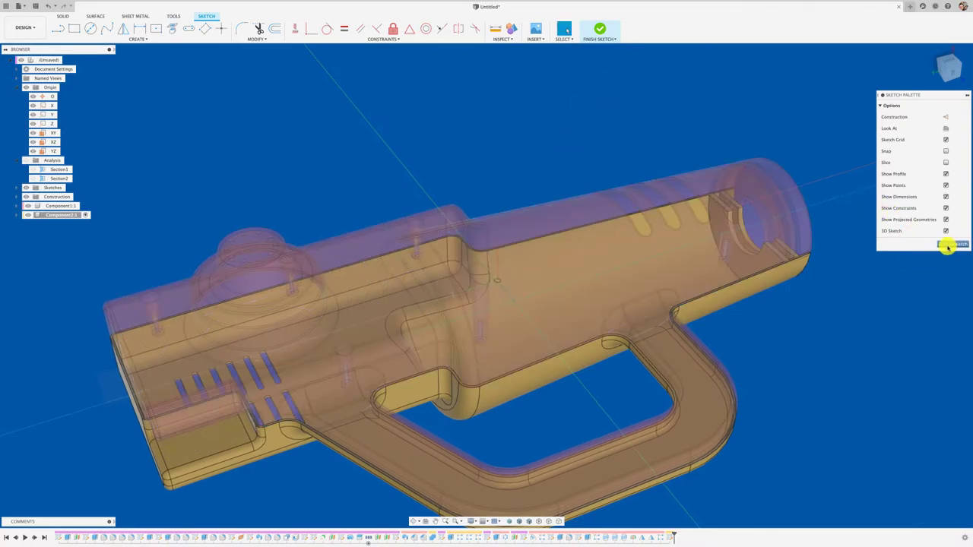
click(25, 216)
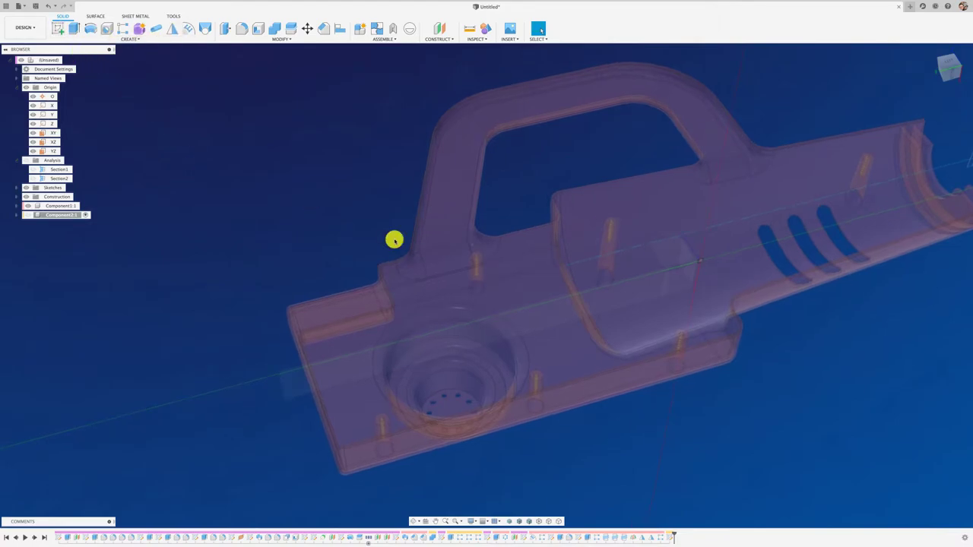
click(479, 259)
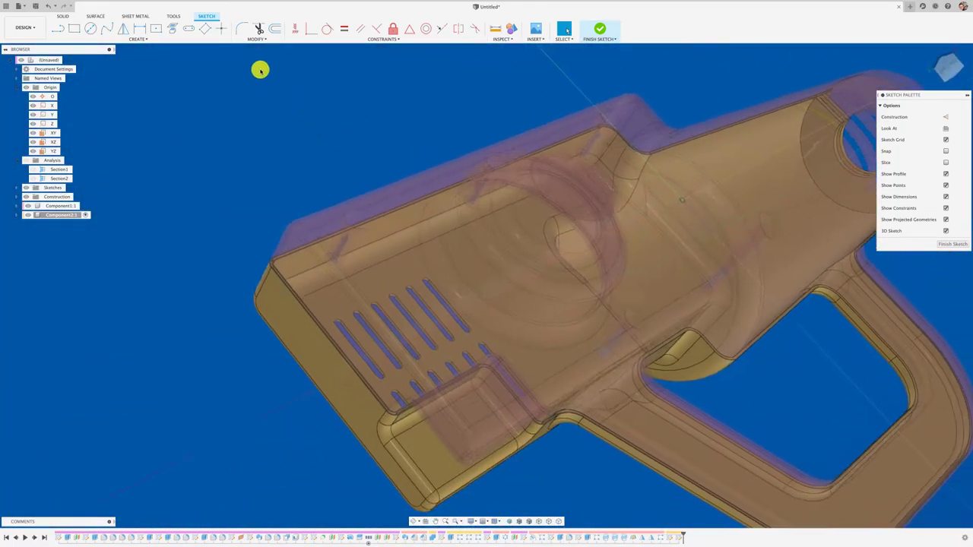
Step: Switch to the Point tool and place points, including one on the threaded screw slot
click(137, 39)
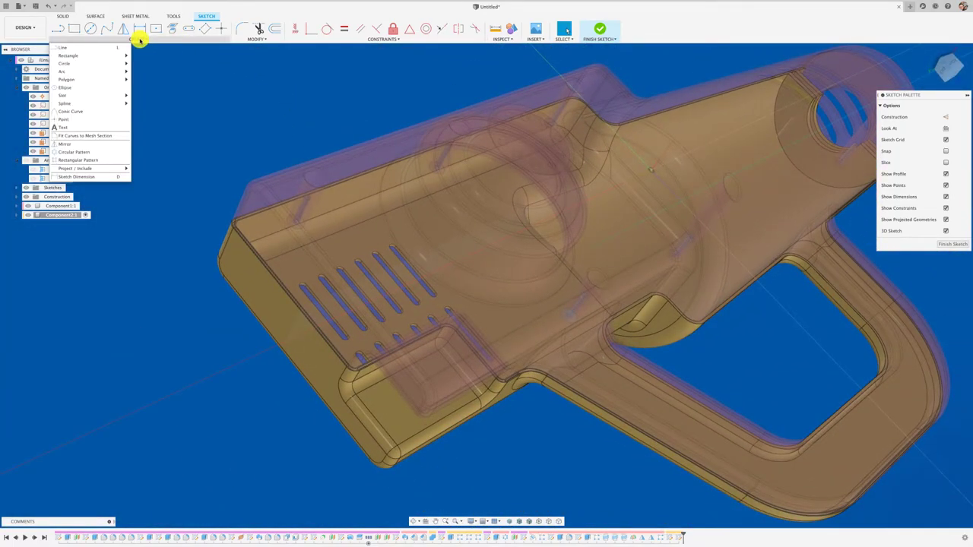
click(83, 119)
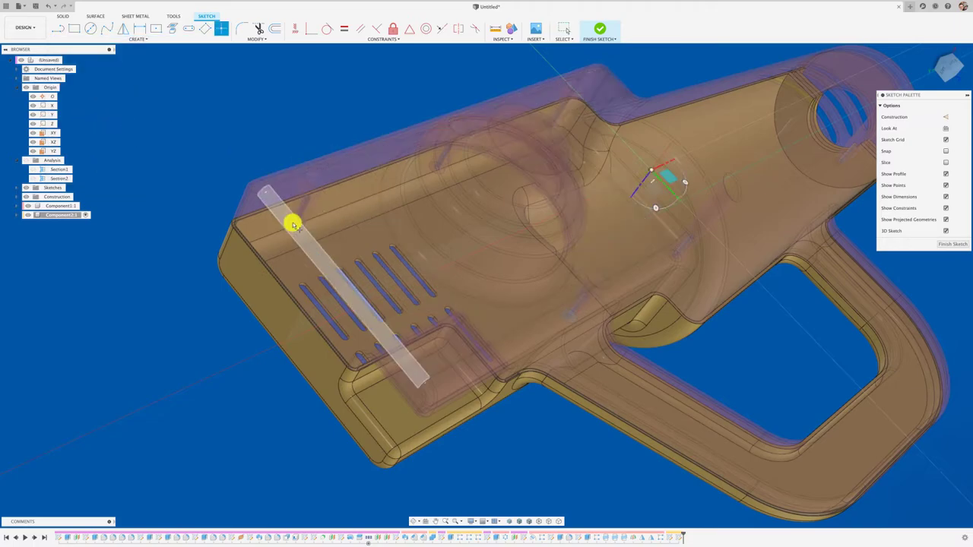
click(297, 228)
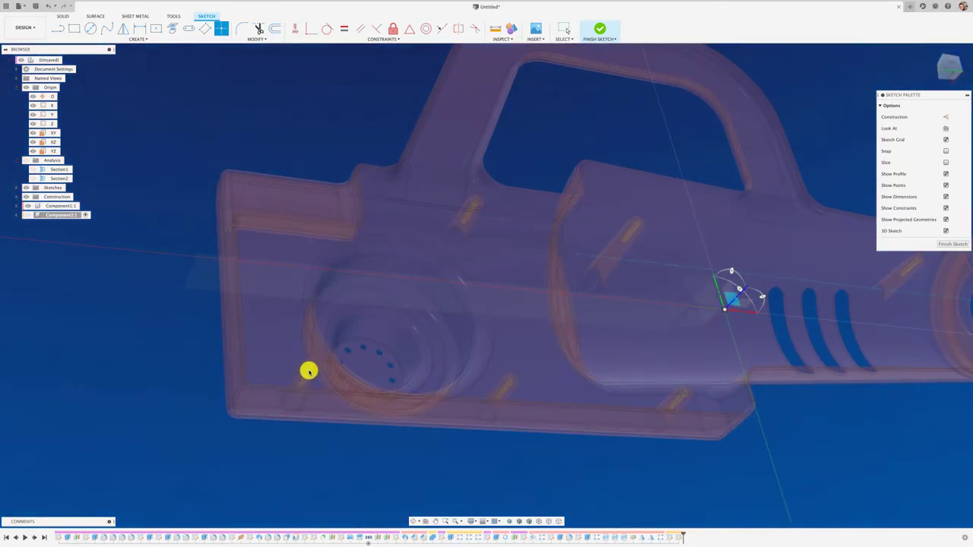
scroll(306, 373, up, 3)
scroll(306, 373, up, 3)
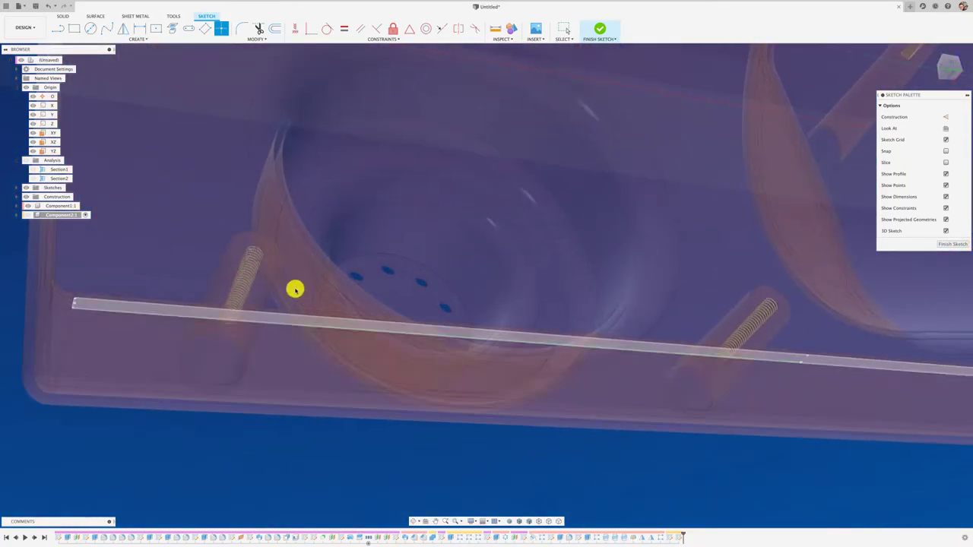
scroll(295, 286, up, 3)
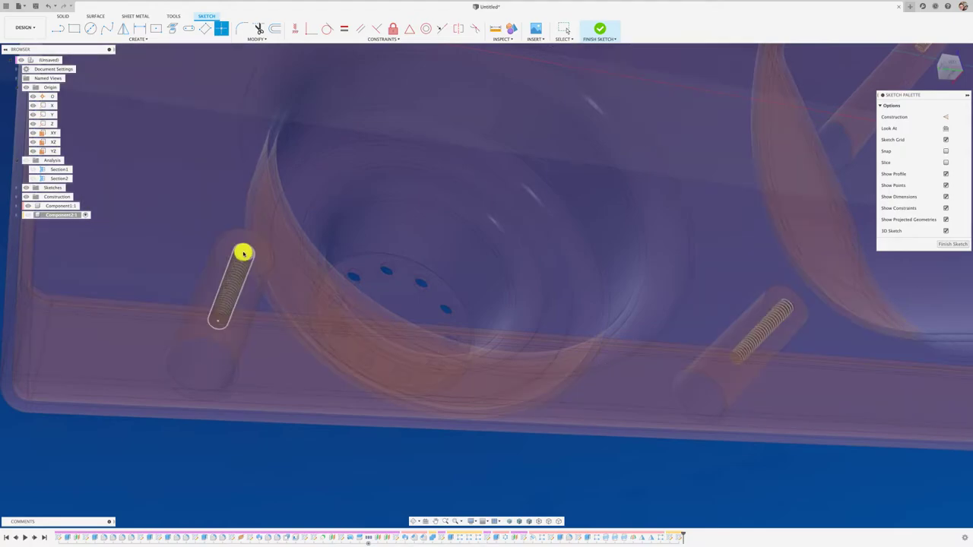
click(245, 253)
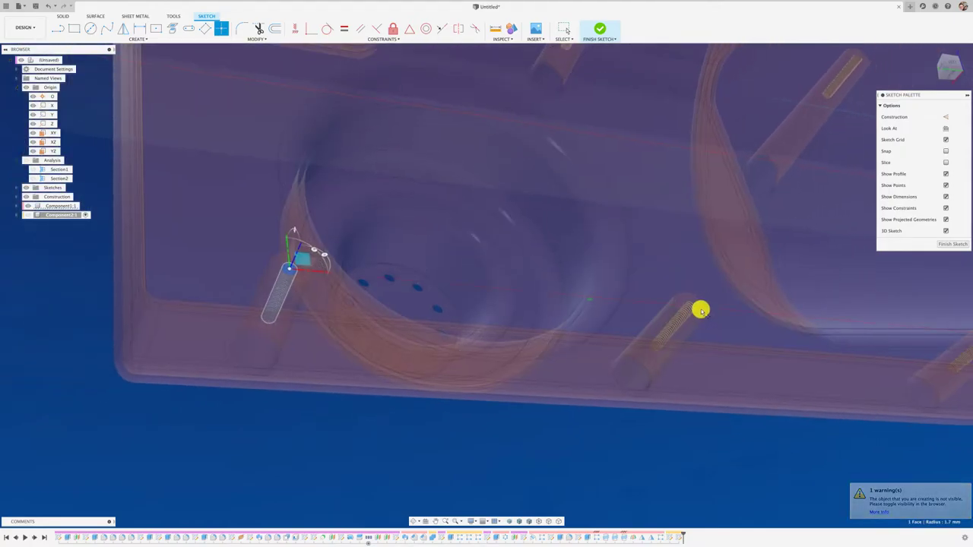
Step: Place sketch points on the ends of the left and right bosses
scroll(672, 326, down, 5)
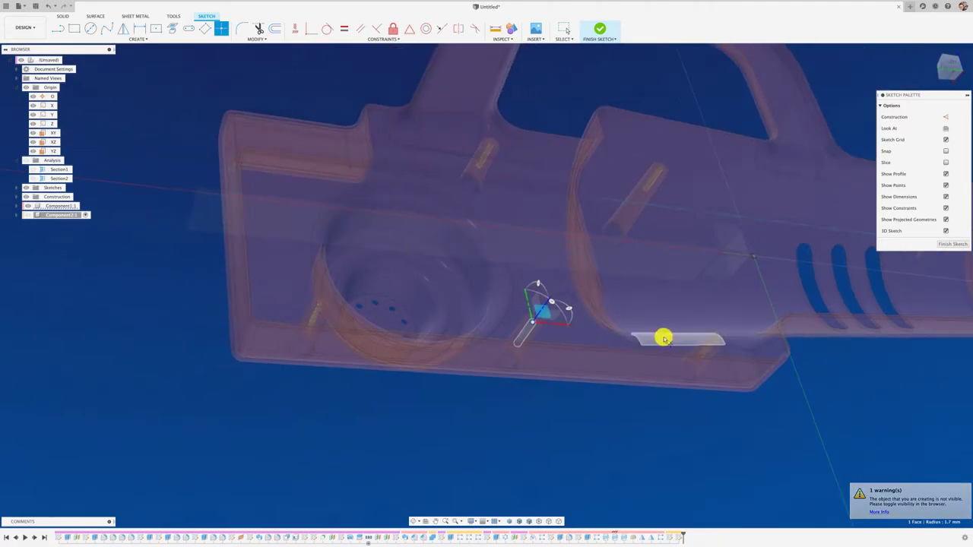
scroll(663, 338, up, 4)
scroll(669, 340, up, 1)
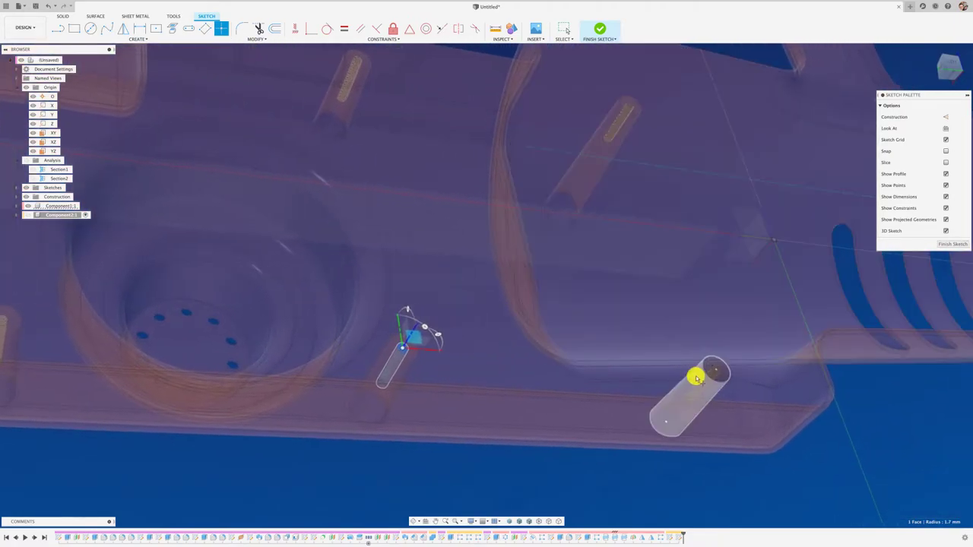
click(715, 371)
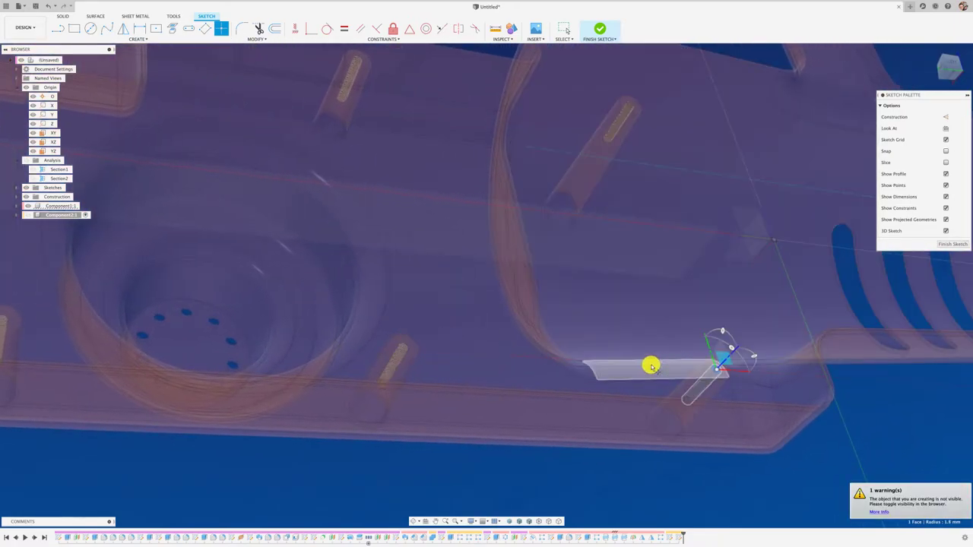
middle_drag(421, 160, 497, 256)
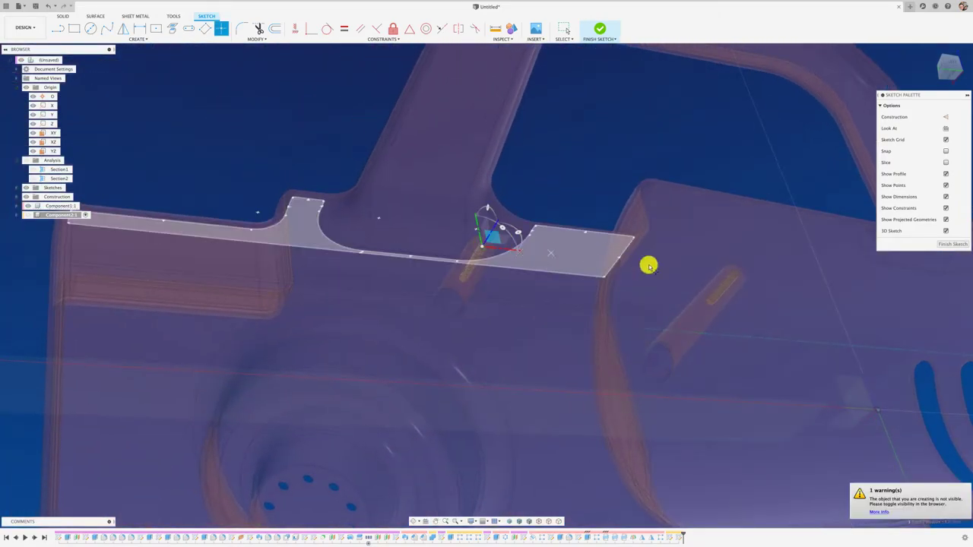
click(735, 272)
Step: Place a point on the slanted boss end and finish the 3D sketch
scroll(645, 284, down, 5)
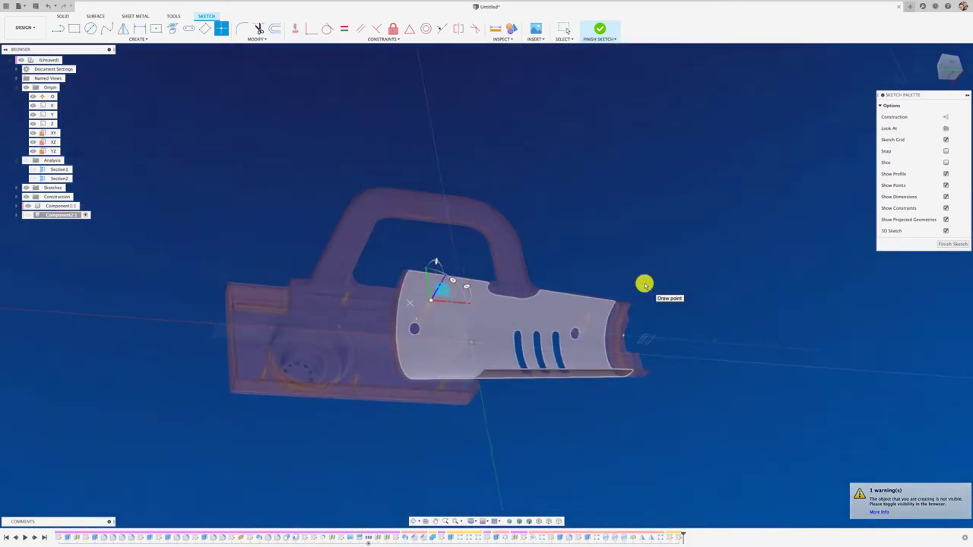
shift+middle_drag(645, 284, 590, 327)
scroll(545, 338, up, 3)
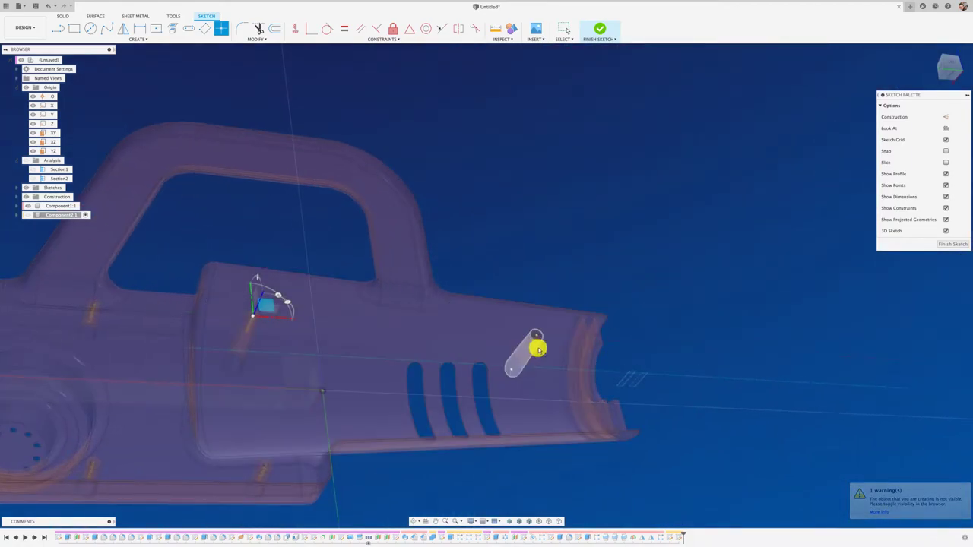
scroll(540, 337, up, 2)
scroll(540, 337, up, 2)
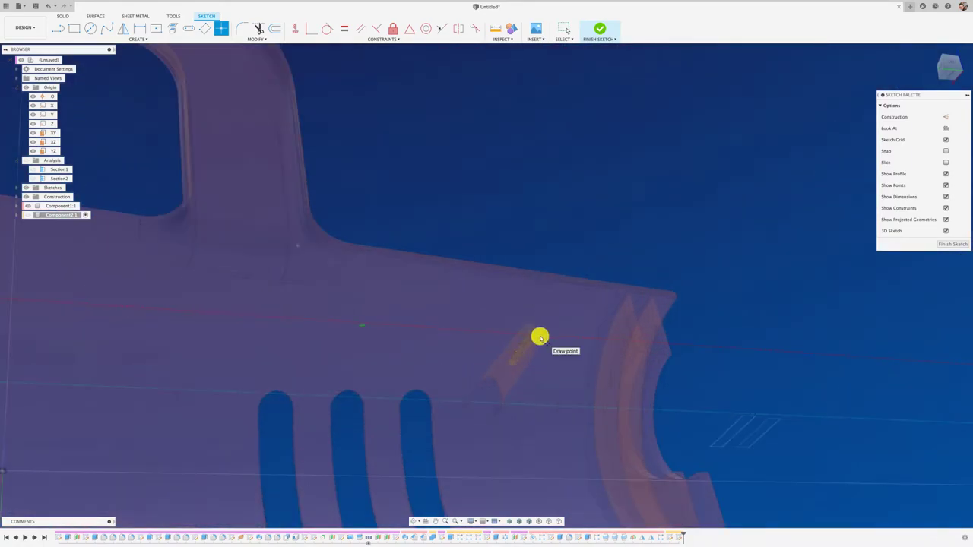
click(533, 335)
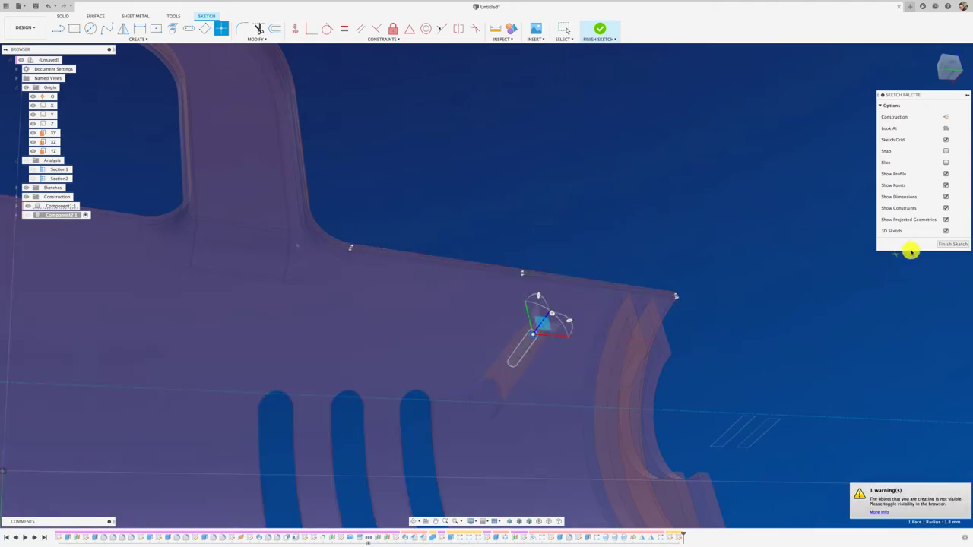
click(950, 244)
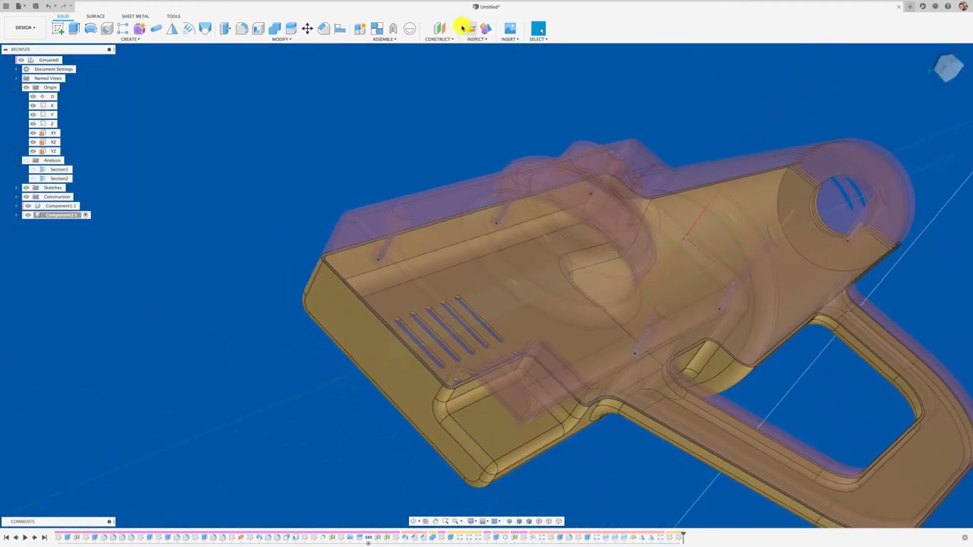
Step: Hide Component2:1 and measure a boss hole's circular edge, reading a 10.0 mm diameter
click(470, 32)
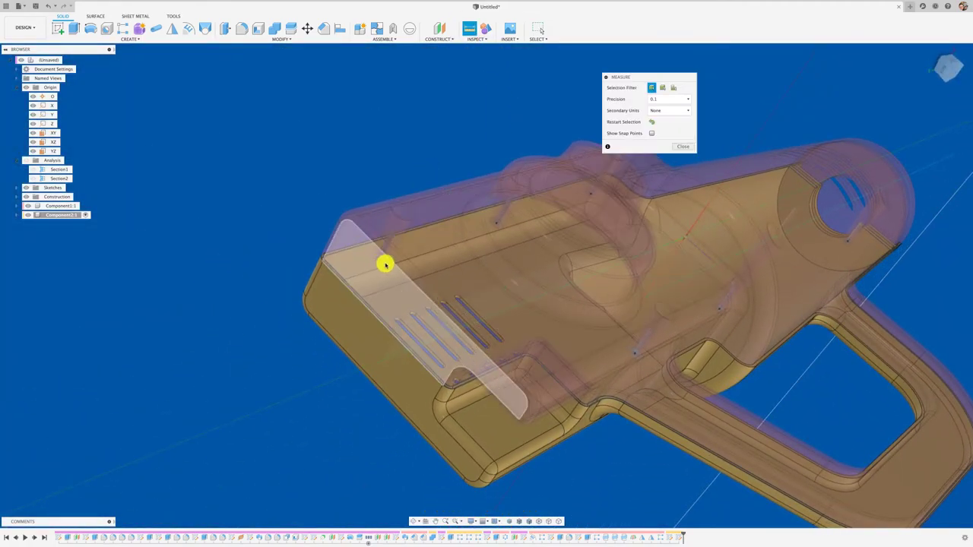
click(27, 215)
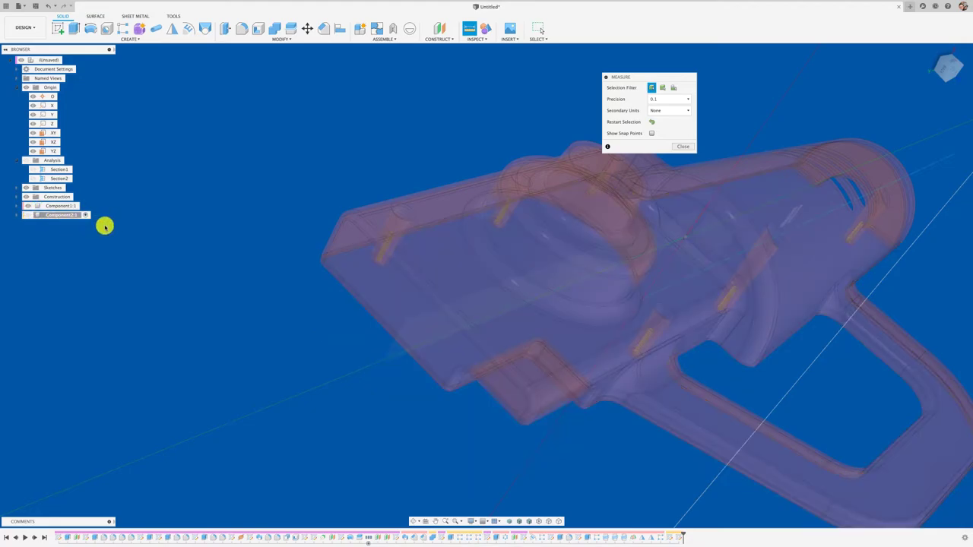
mouse_move(430, 149)
shift+middle_down()
mouse_move(419, 241)
mouse_move(547, 347)
shift+middle_up()
click(544, 373)
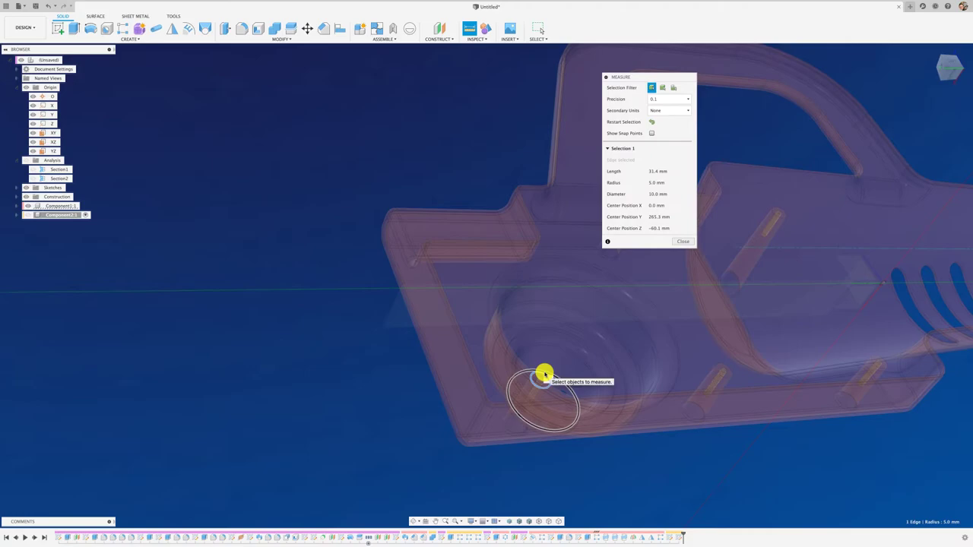
click(681, 242)
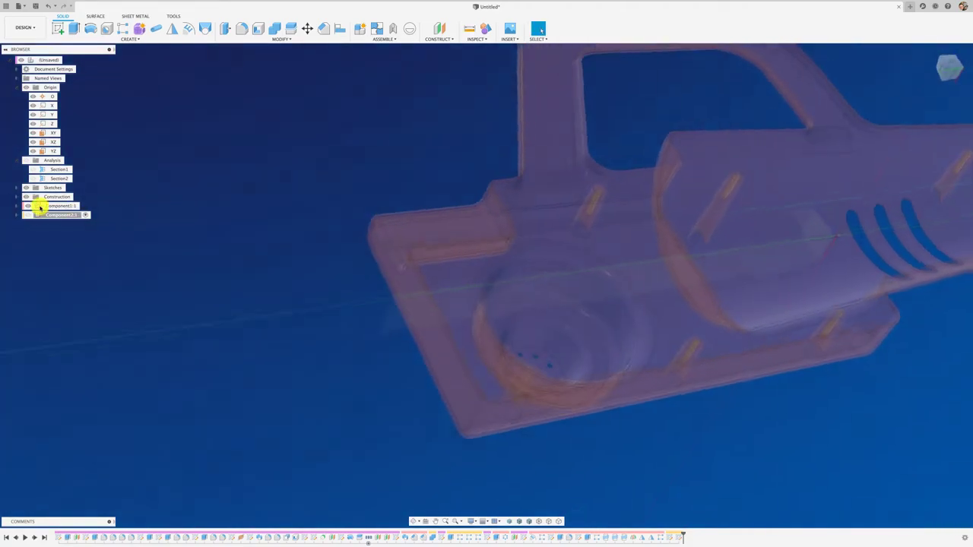
Step: Show Component2:1, hide Component1:1, and start a new sketch on the gold half
click(28, 215)
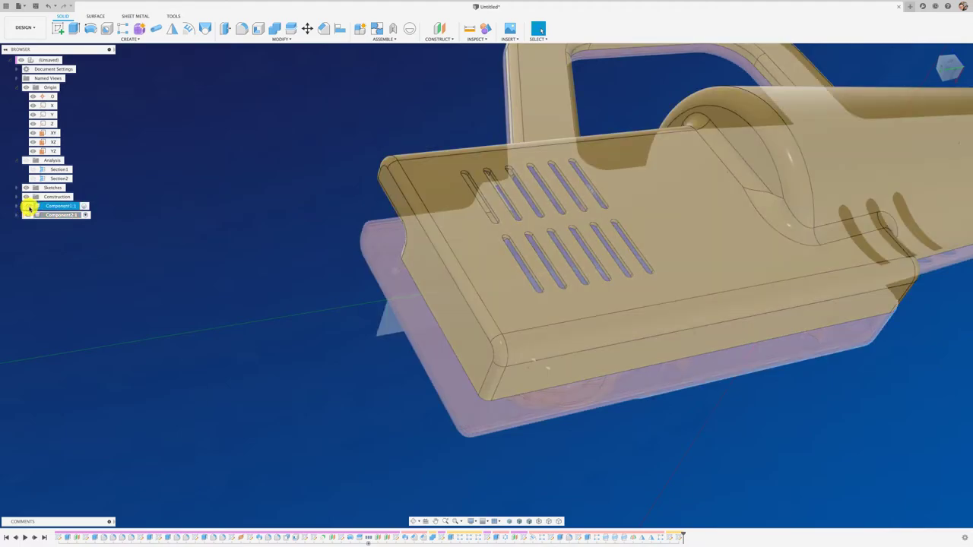
click(26, 207)
mouse_move(85, 232)
shift+middle_down()
mouse_move(162, 250)
mouse_move(174, 229)
mouse_move(111, 96)
mouse_move(79, 58)
shift+middle_up()
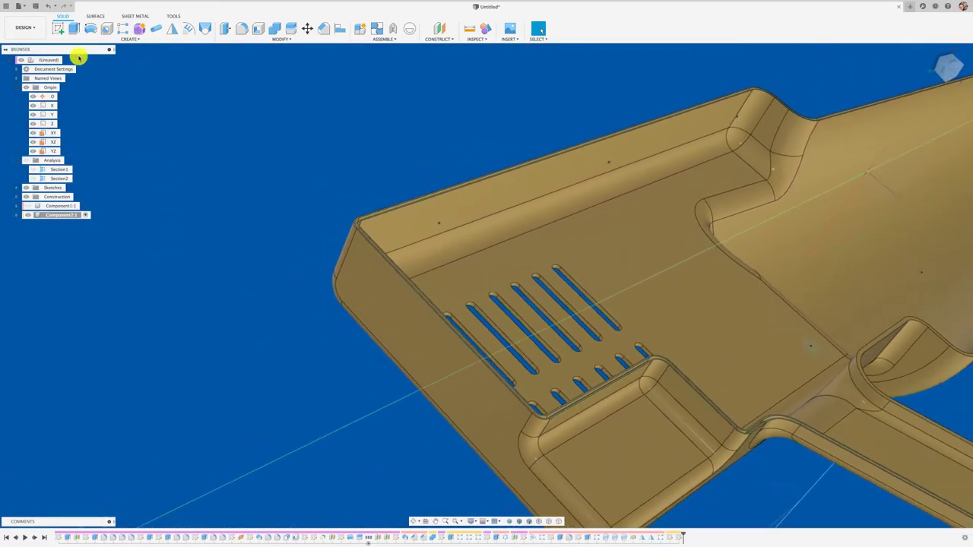
click(60, 29)
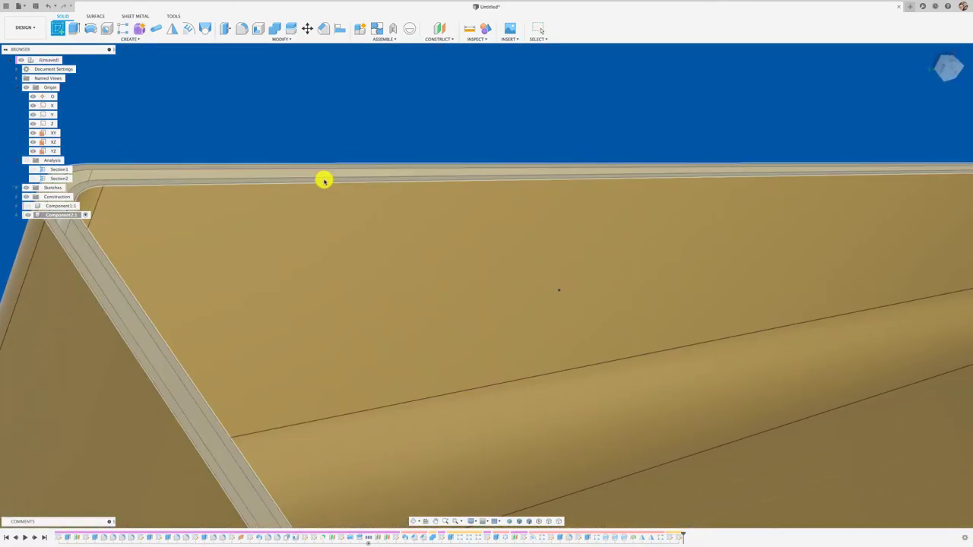
Step: Sketch two small Center Diameter circles on the gold half's inner face where the bosses meet
click(324, 182)
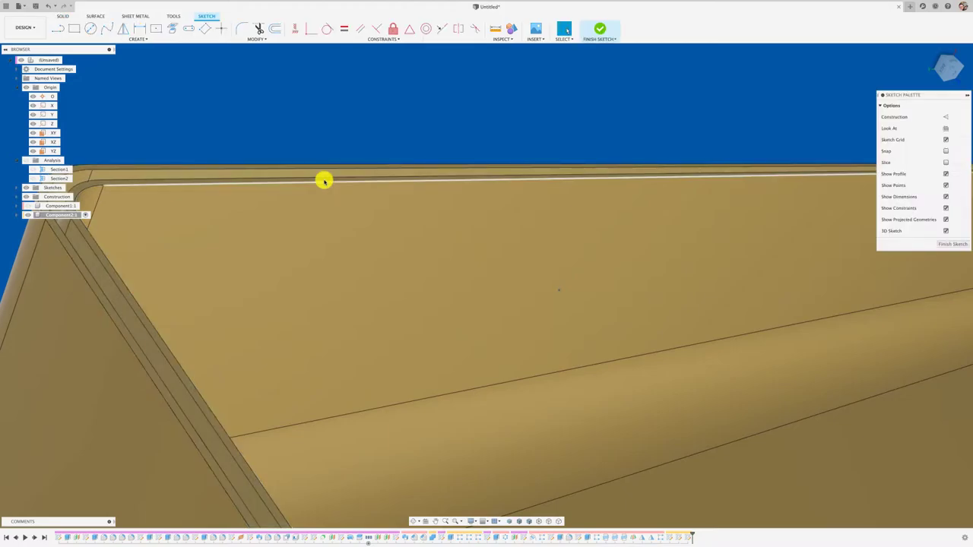
click(324, 180)
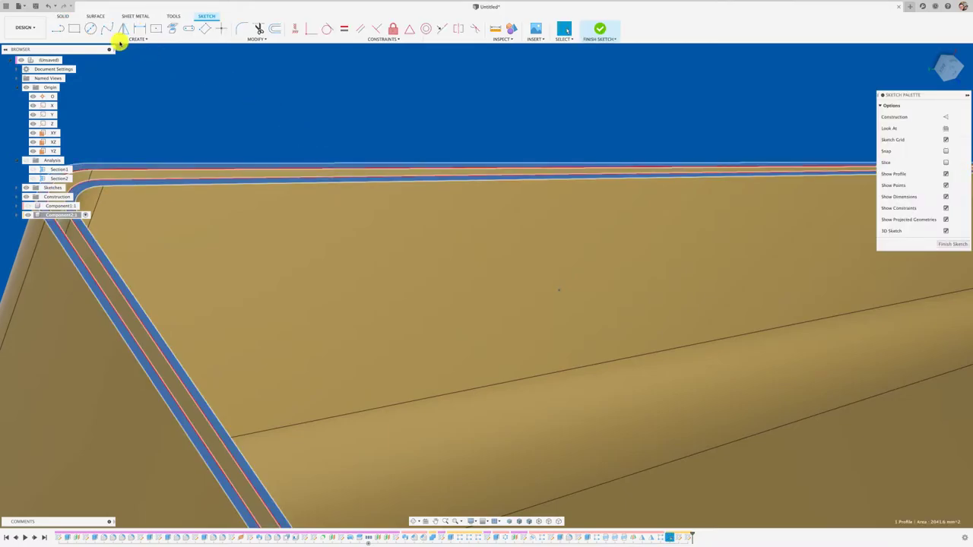
click(91, 29)
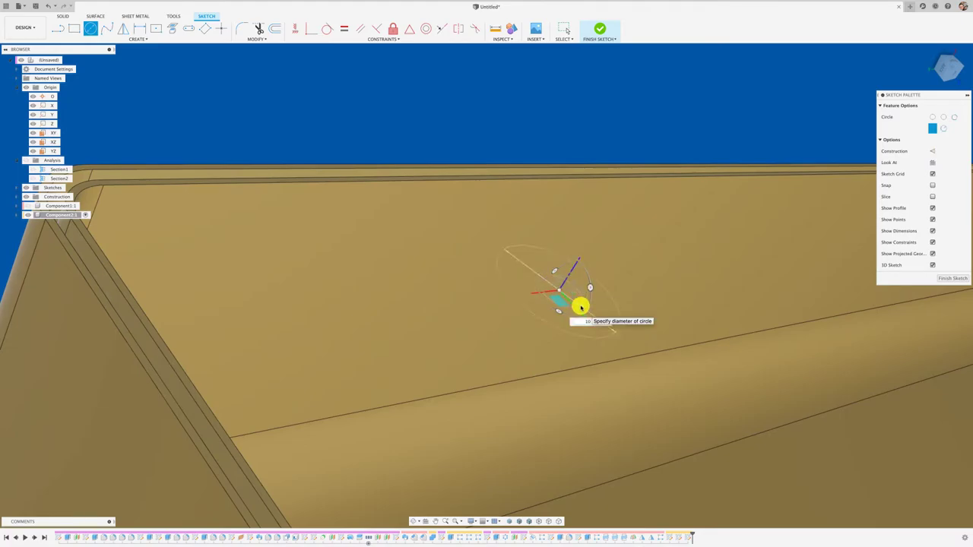
click(580, 306)
key(Escape)
scroll(580, 307, down, 5)
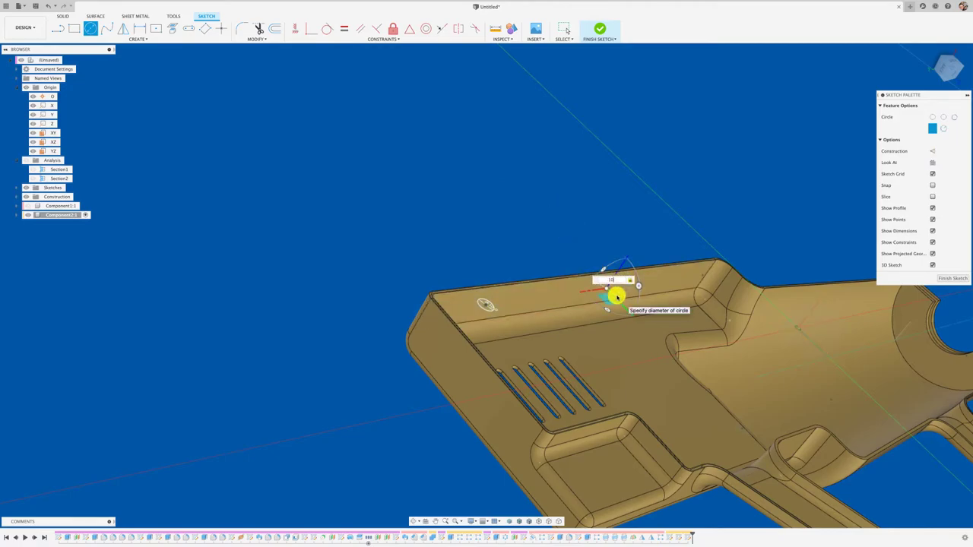
key(Escape)
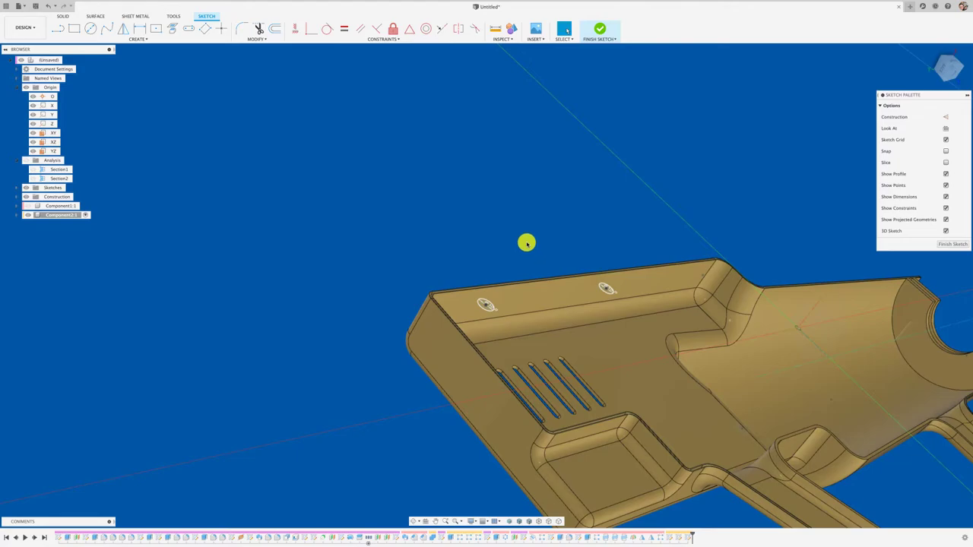
Step: Extrude both circles with a To Object extent ending at the housing floor
key(e)
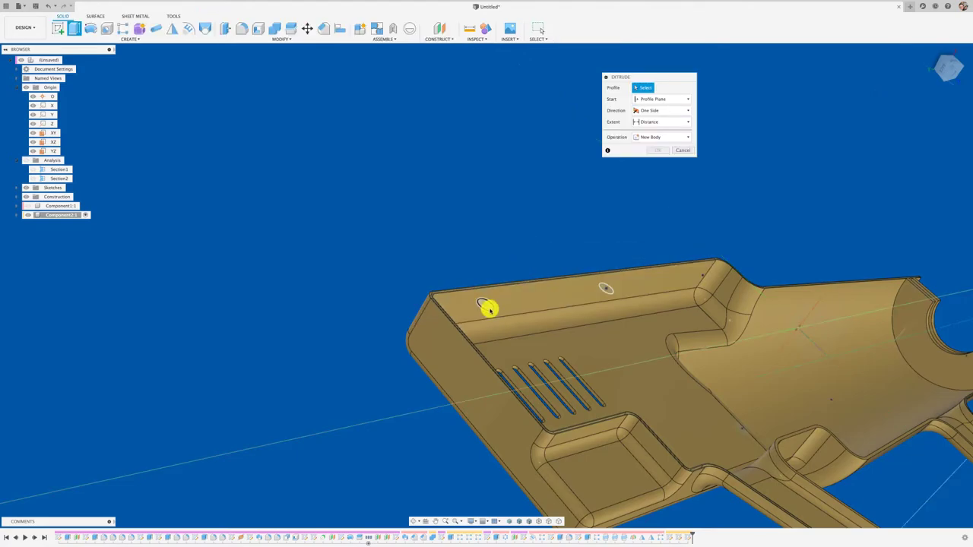
click(486, 306)
click(605, 291)
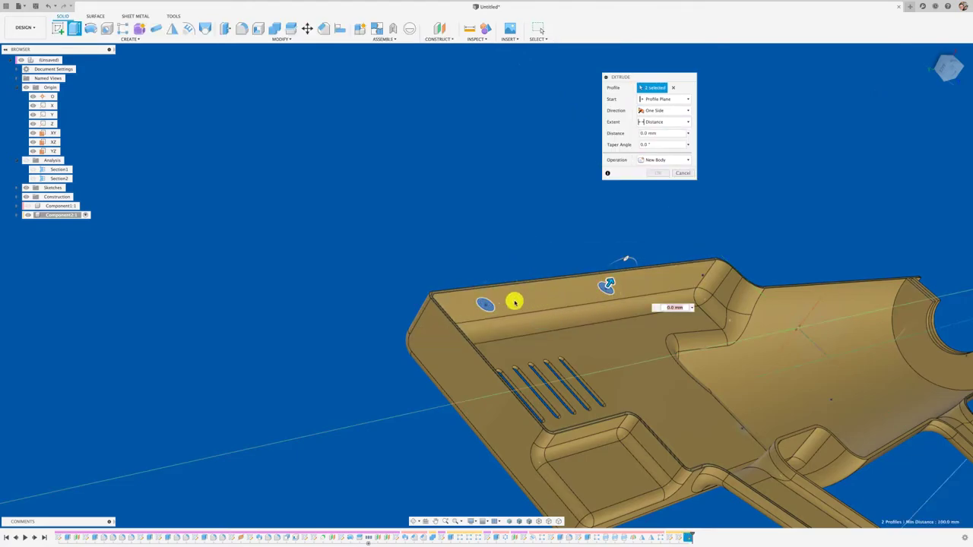
click(685, 123)
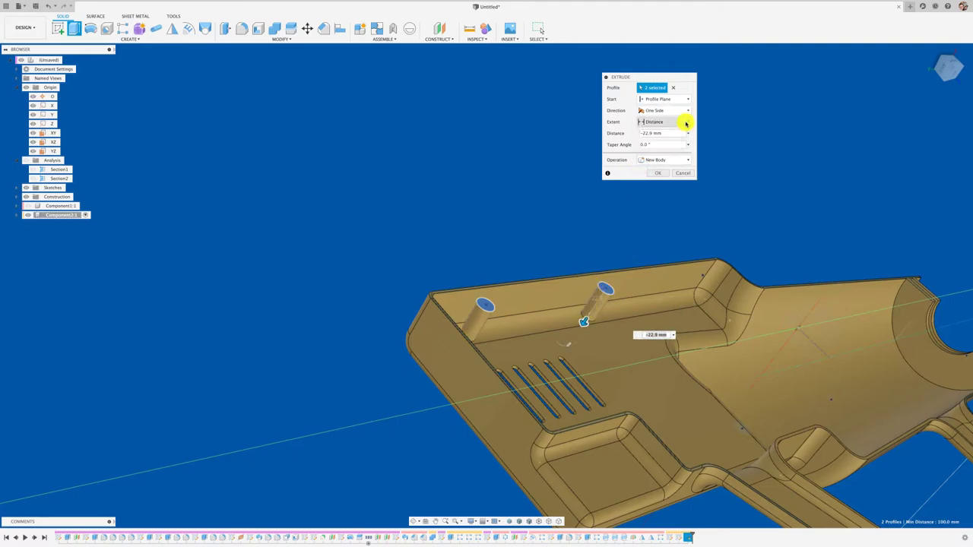
click(669, 143)
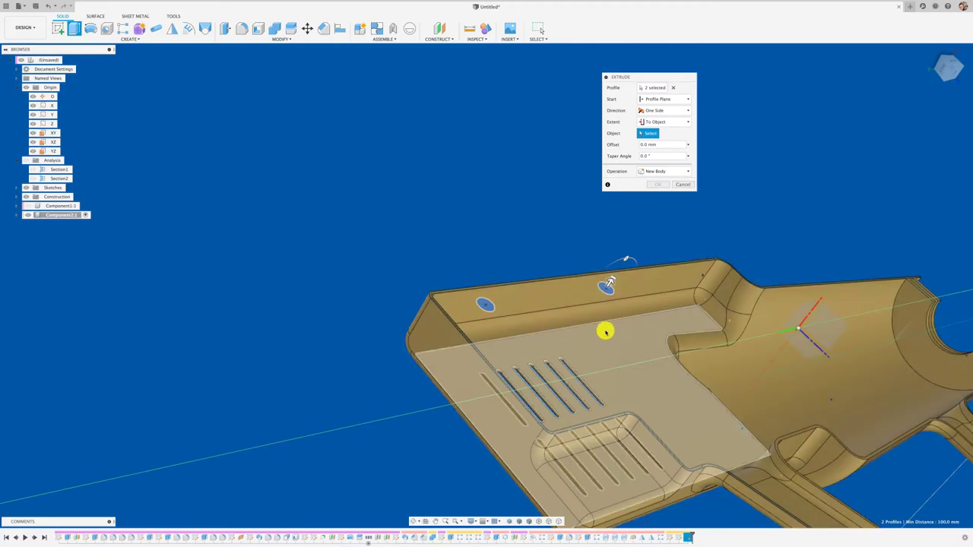
click(606, 330)
Step: Set the operation to Join, inspect the pillars, then cancel the extrusion
shift+middle_drag(558, 310, 494, 235)
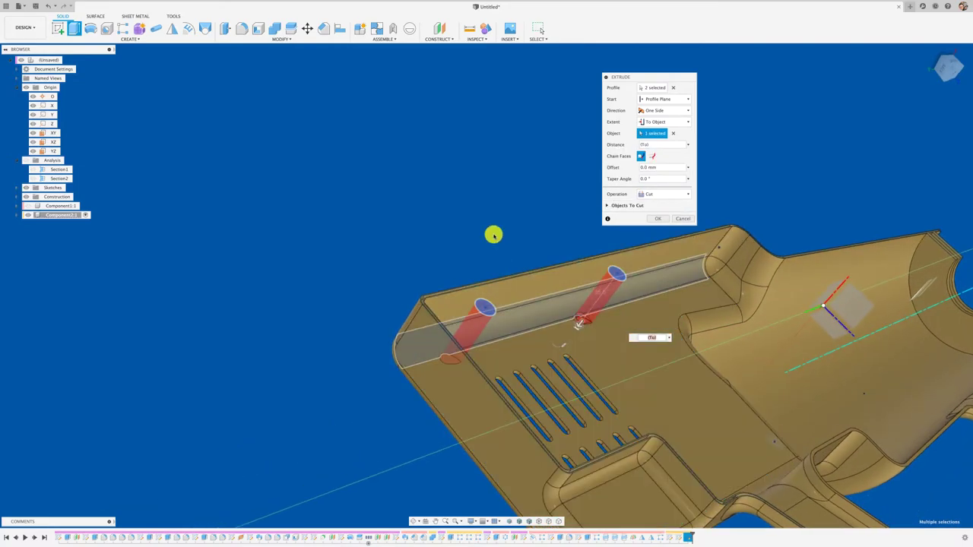
click(677, 194)
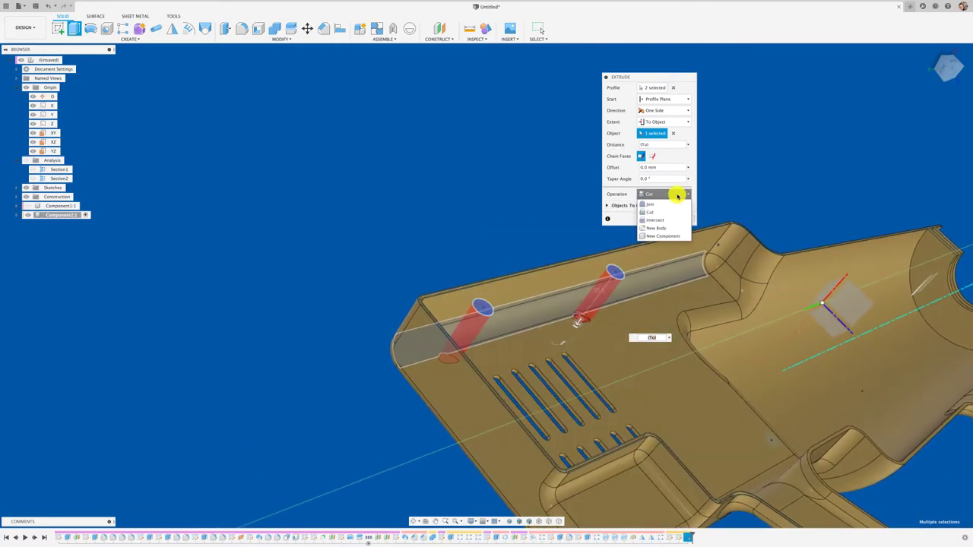
click(658, 202)
scroll(533, 180, up, 2)
scroll(533, 180, up, 3)
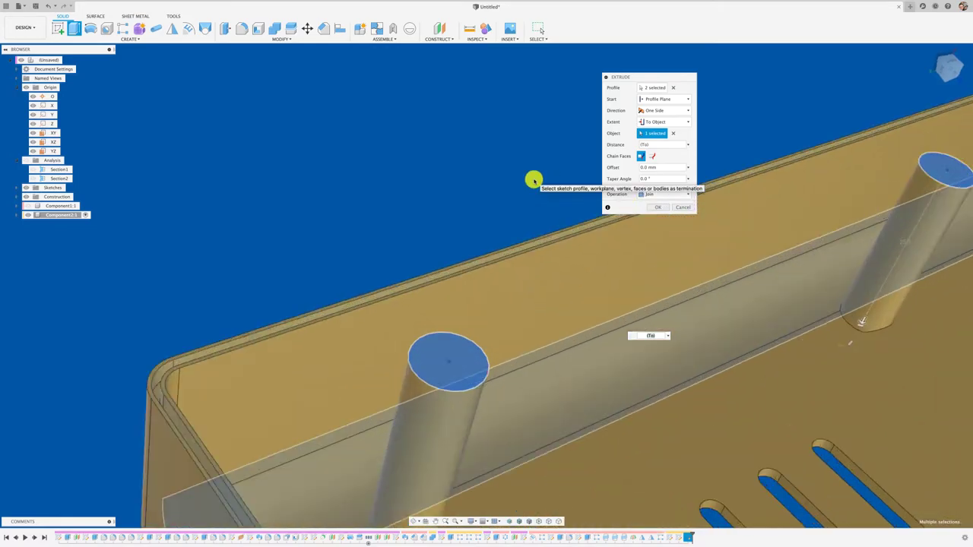
scroll(533, 180, up, 2)
scroll(533, 180, up, 1)
shift+middle_drag(533, 180, 416, 427)
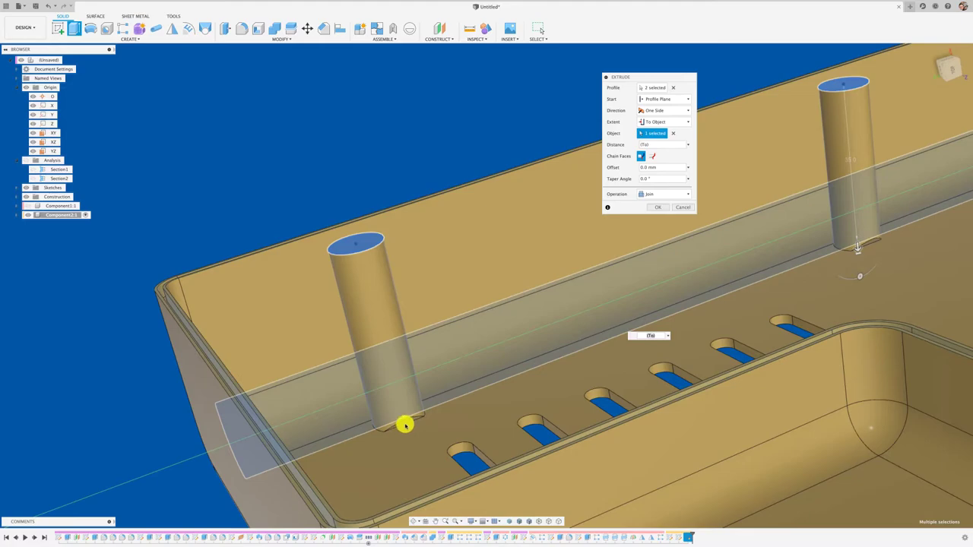
click(683, 208)
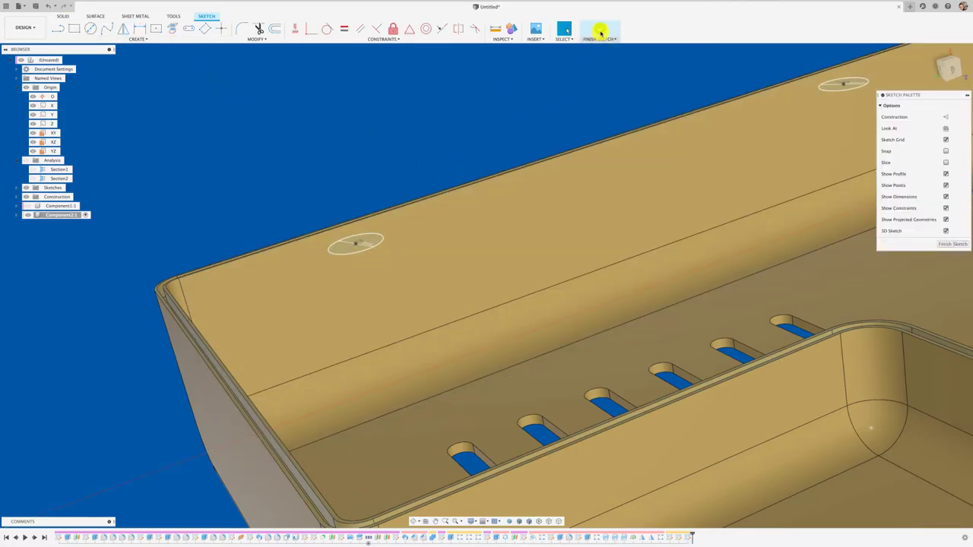
Step: Extrude both circles with an All extent and 2° taper, joined to the housing half
key(e)
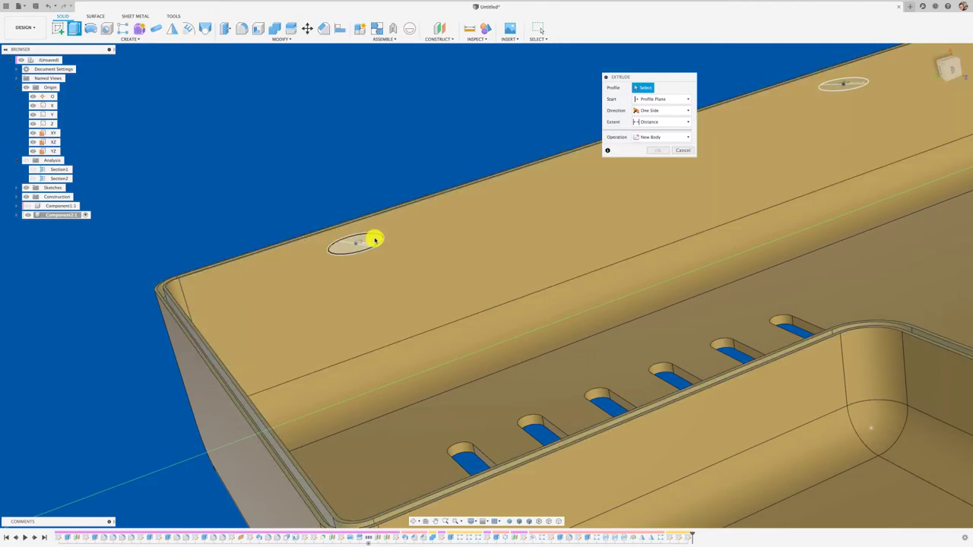
click(366, 242)
click(838, 89)
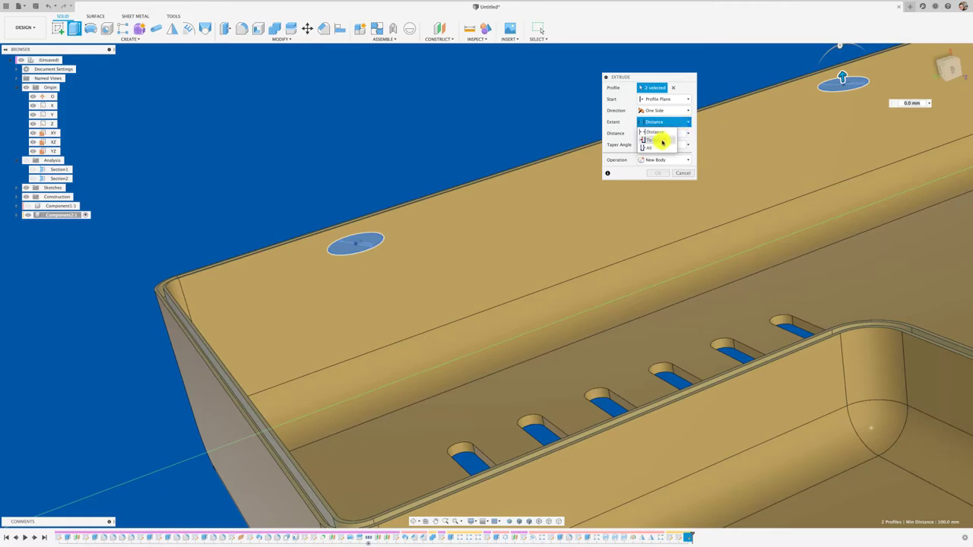
click(658, 148)
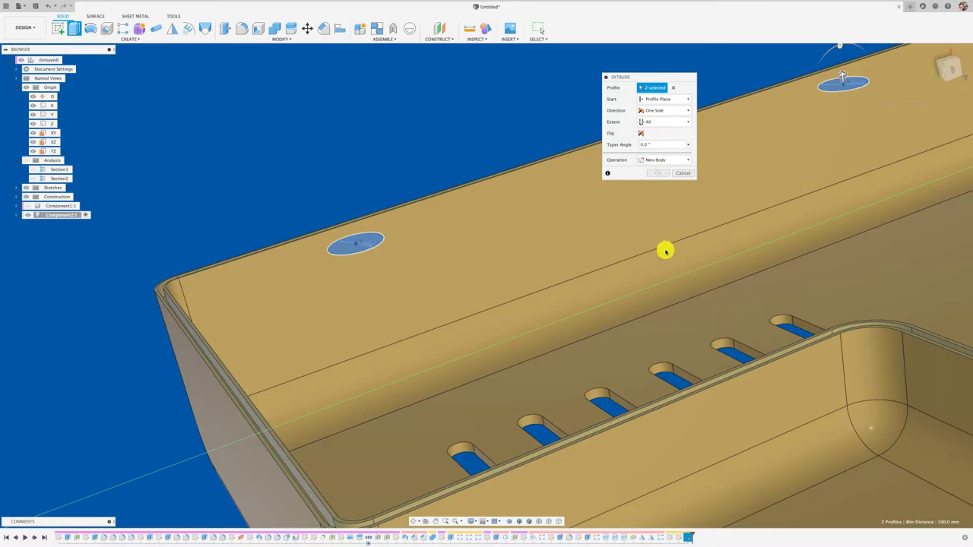
shift+middle_drag(665, 251, 647, 215)
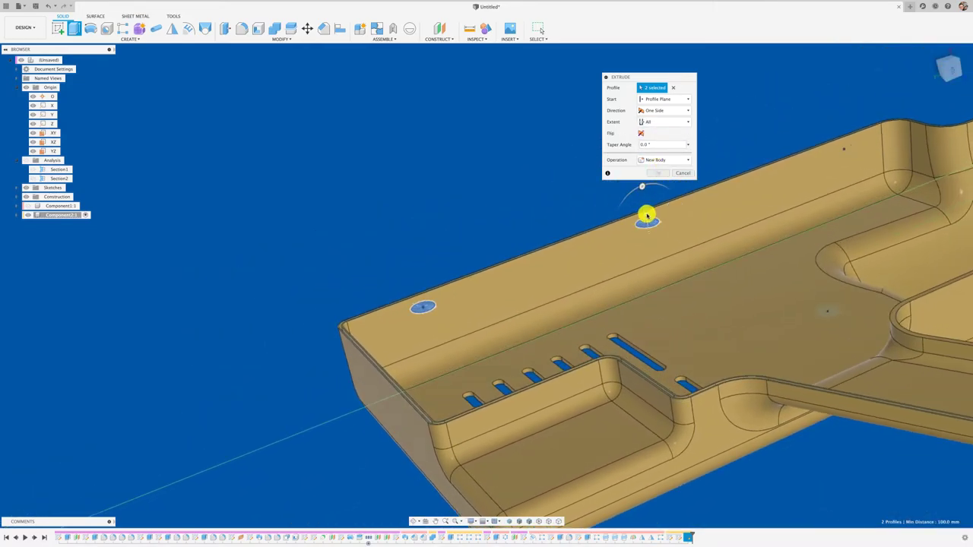
drag(647, 219, 647, 243)
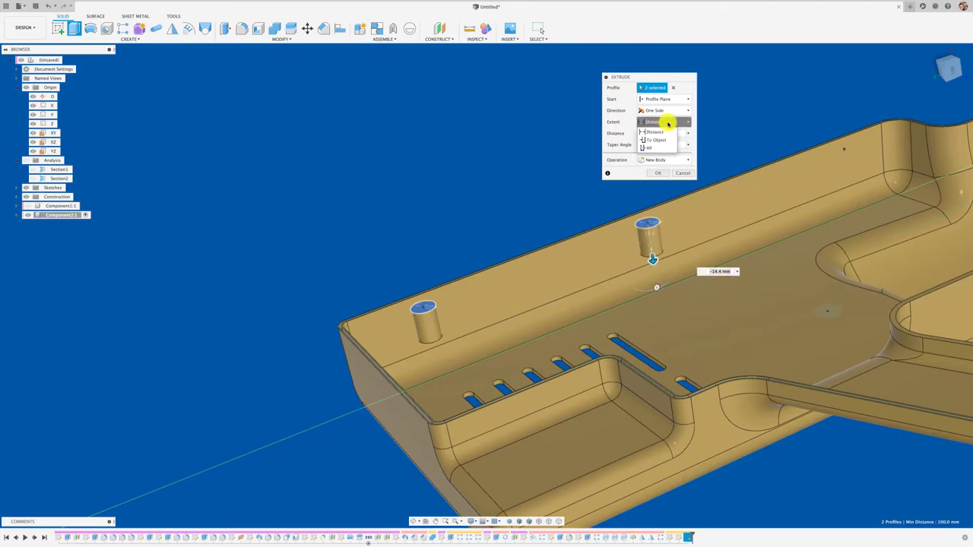
click(658, 146)
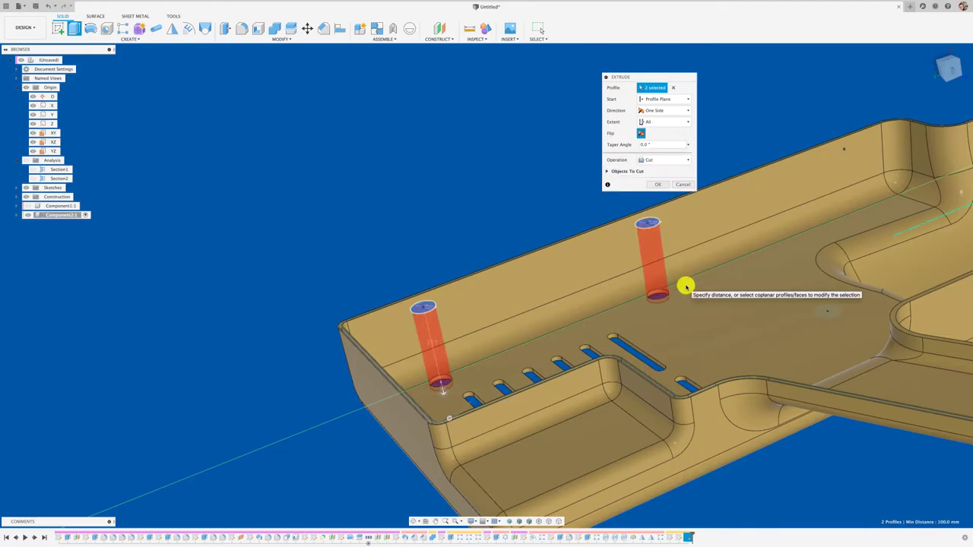
click(681, 171)
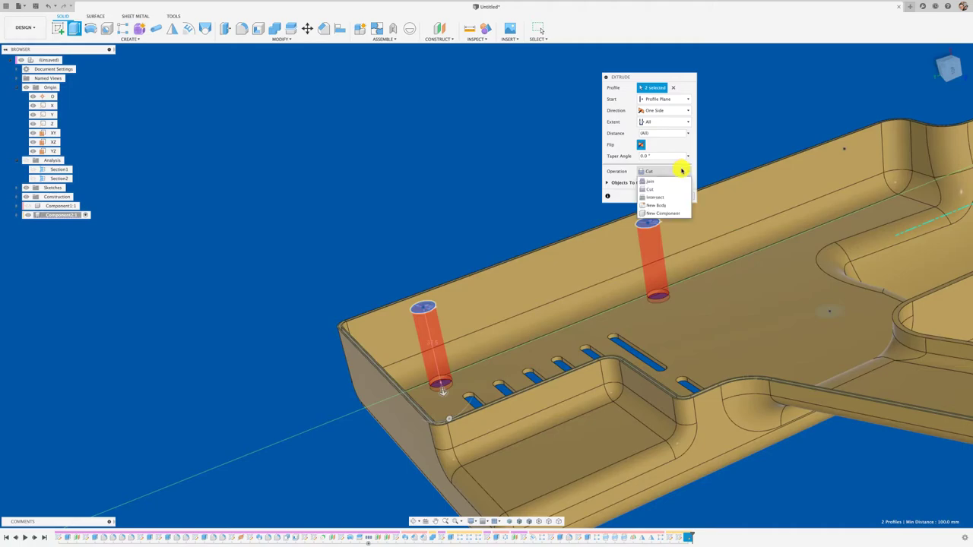
click(652, 180)
text(2)
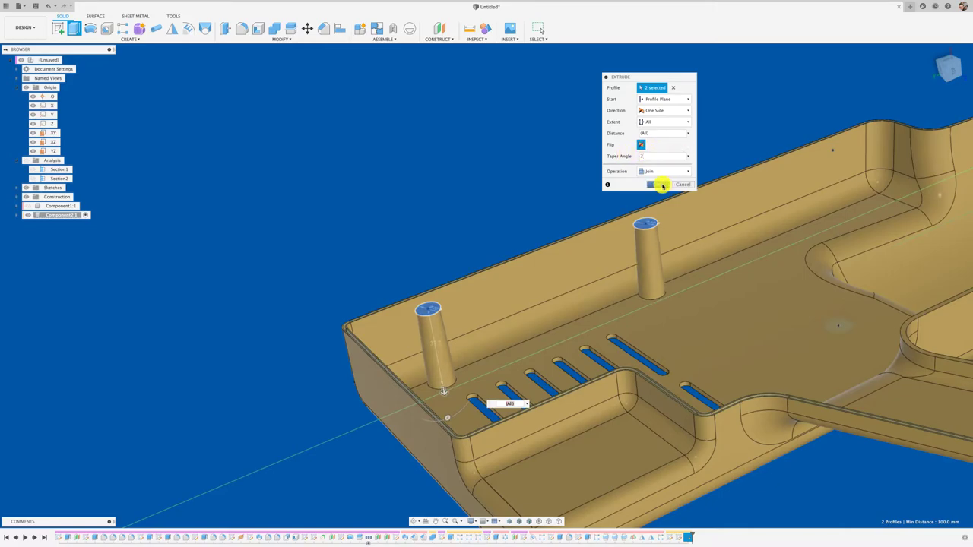
key(Return)
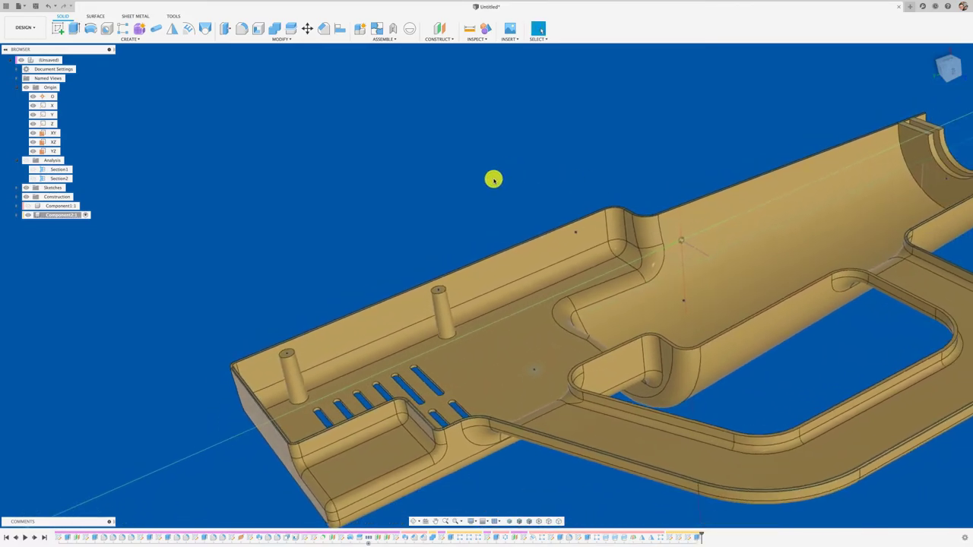
Step: Start a new sketch on the yellow tray's floor face
click(58, 28)
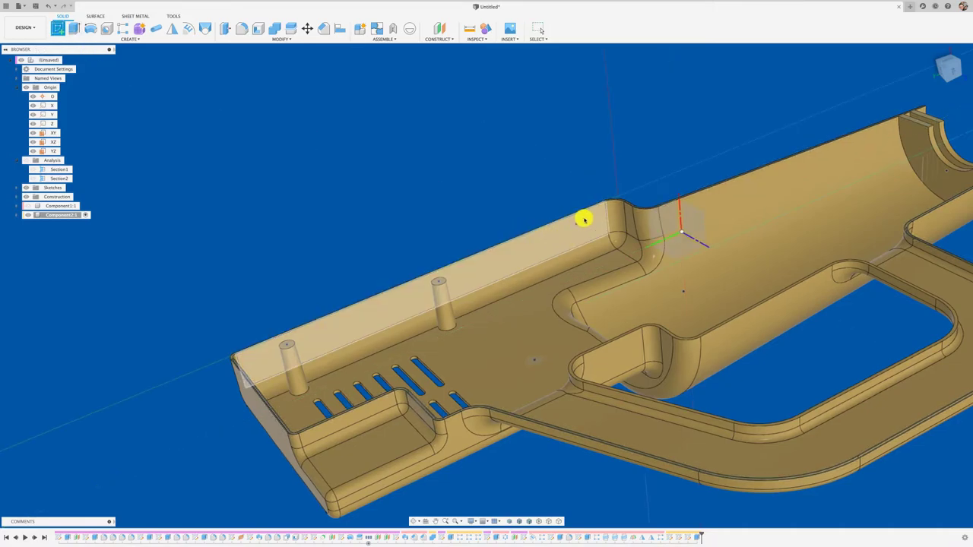
scroll(583, 221, up, 5)
scroll(584, 220, up, 2)
scroll(584, 220, up, 3)
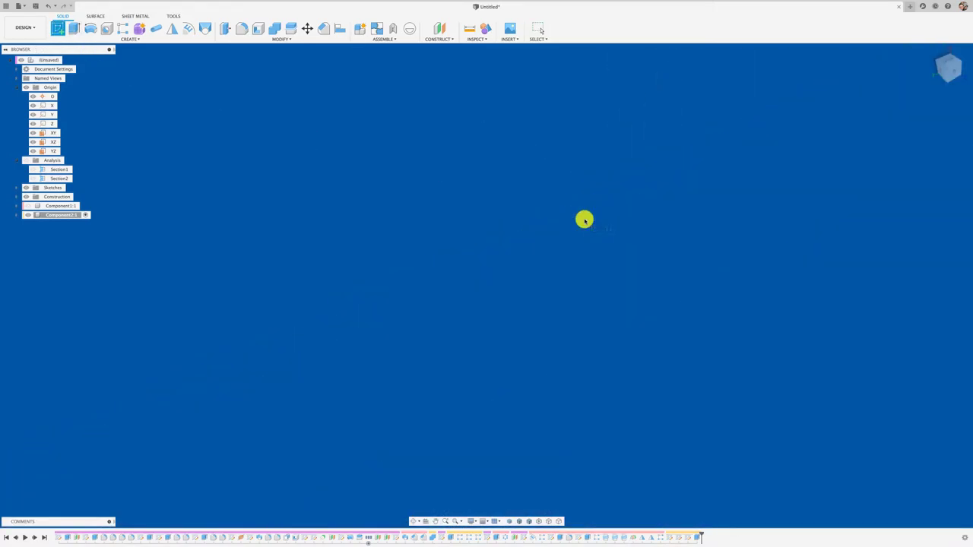
scroll(584, 220, down, 3)
scroll(517, 191, down, 1)
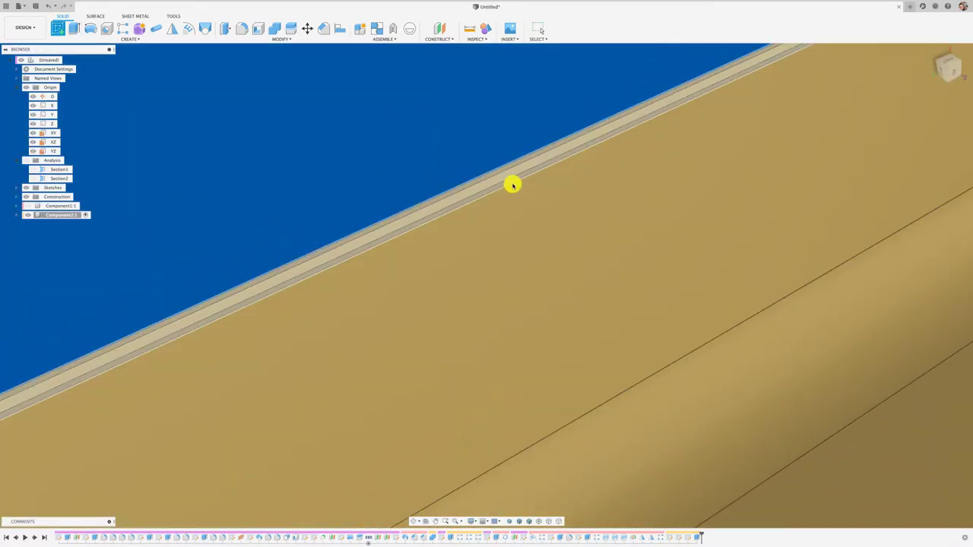
scroll(510, 182, down, 2)
scroll(472, 141, down, 1)
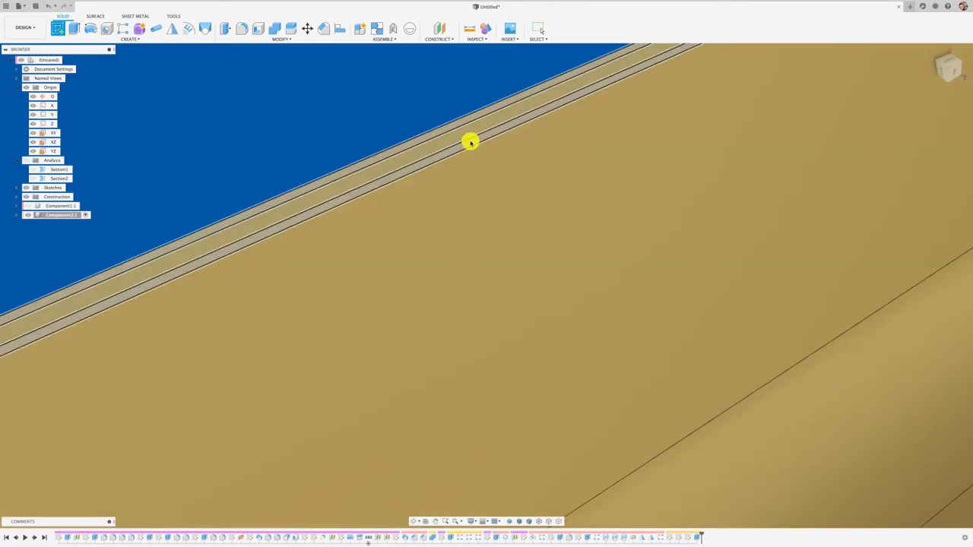
click(470, 144)
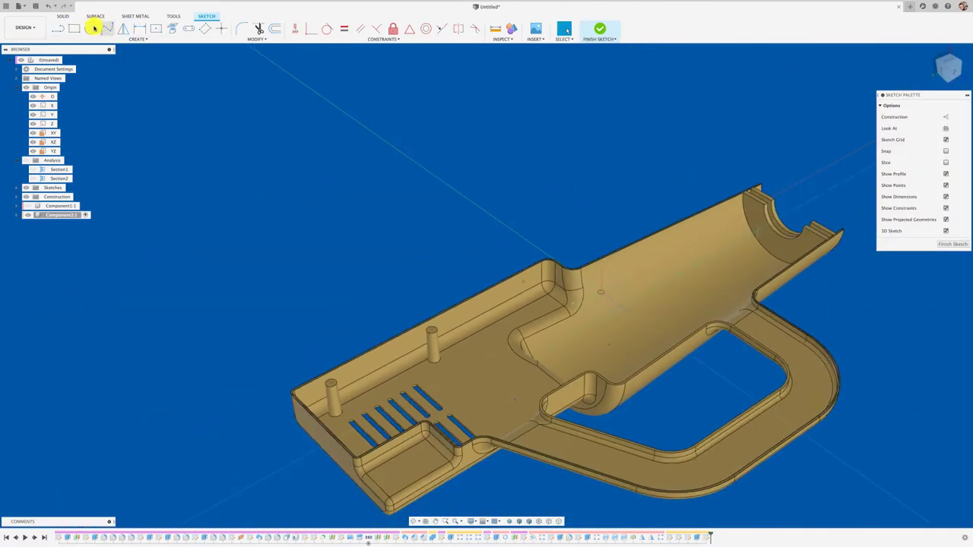
Step: Draw the first two 10 mm Center Diameter circles on the tray floor
click(91, 28)
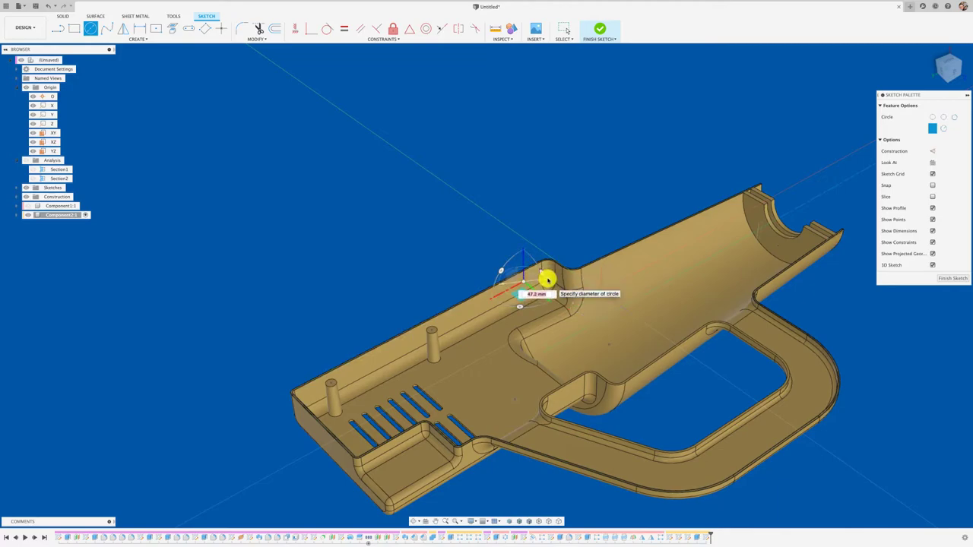
key(Return)
key(Escape)
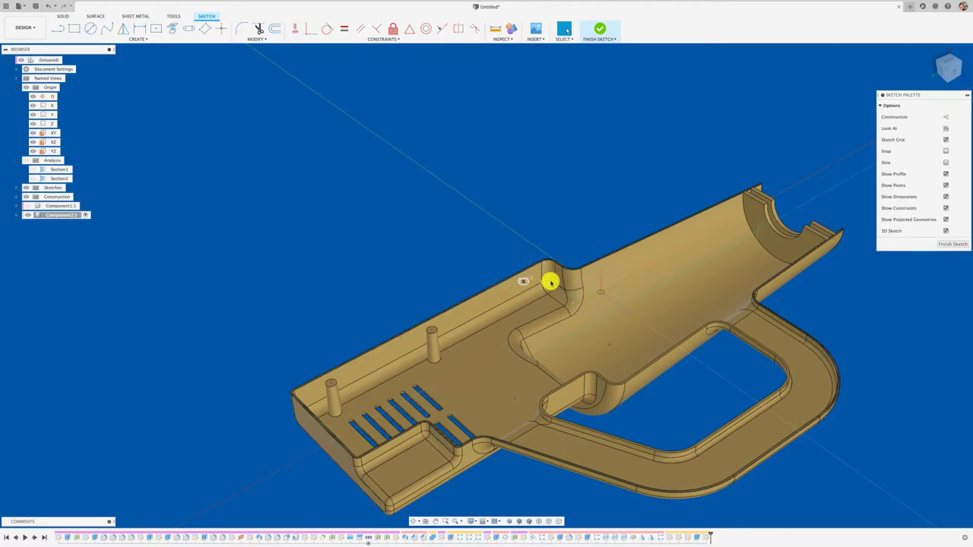
right_drag(243, 179, 250, 122)
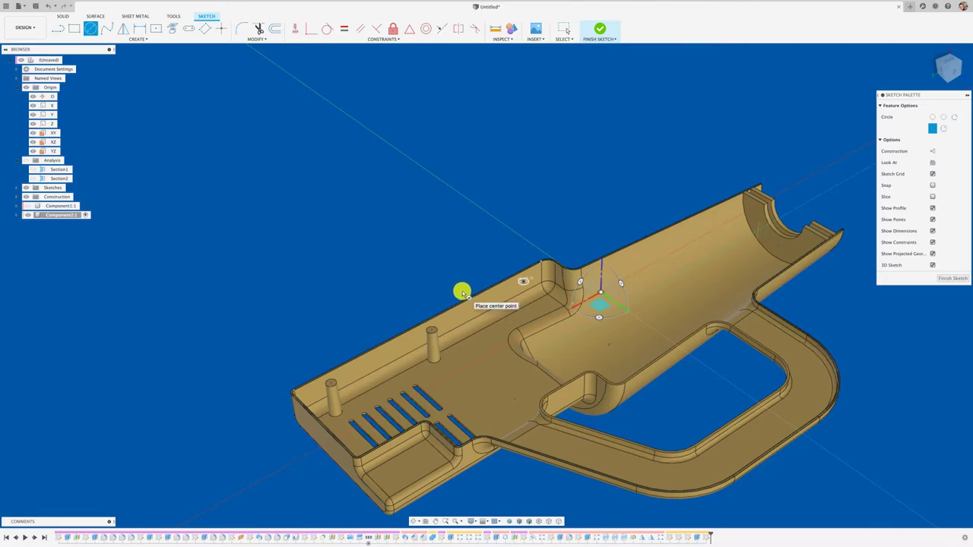
key(Escape)
click(92, 31)
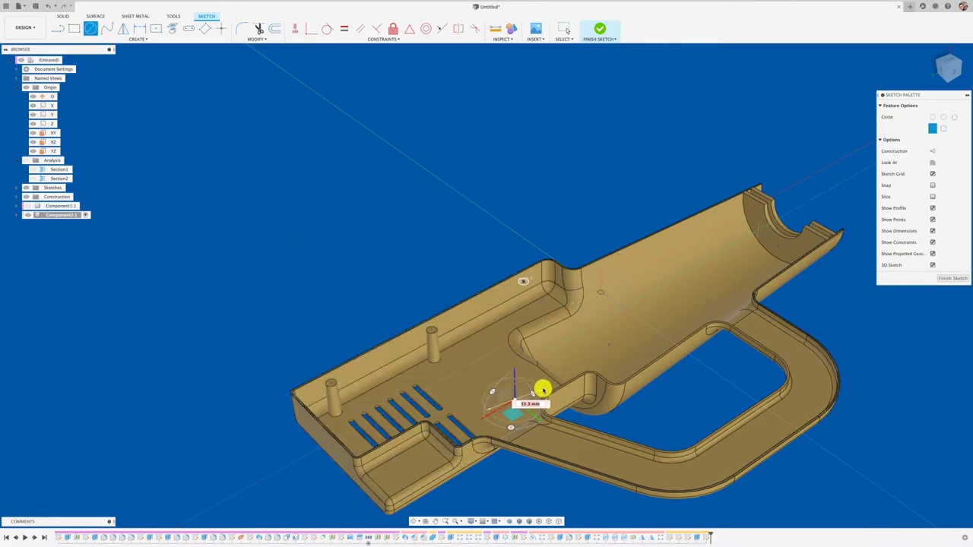
key(Return)
key(Escape)
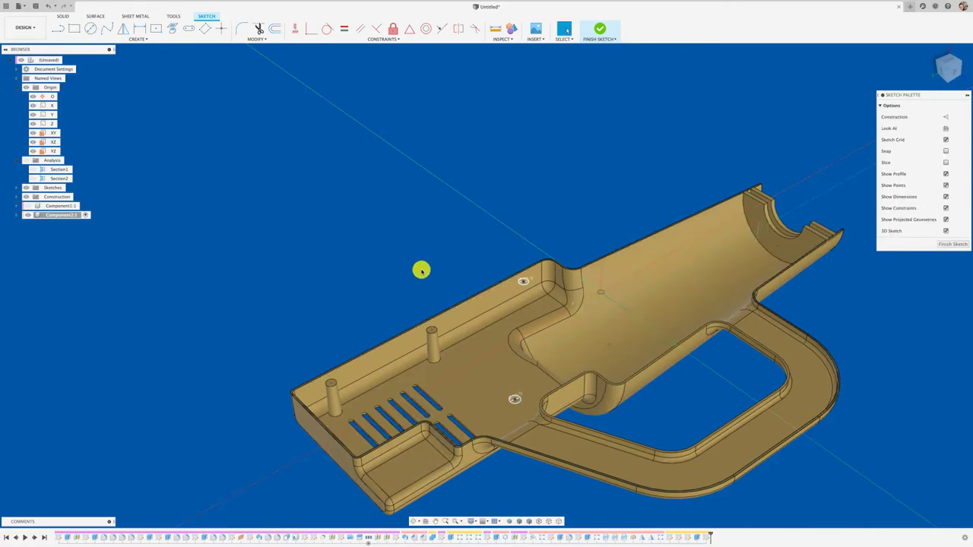
Step: Add two more 10 mm circles, one on the floor and one near the barrel end
click(91, 29)
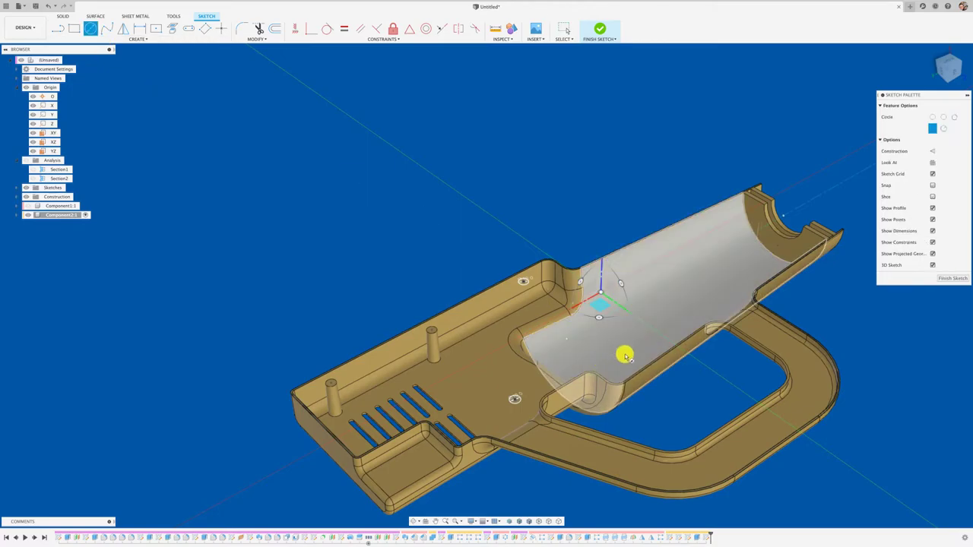
click(609, 344)
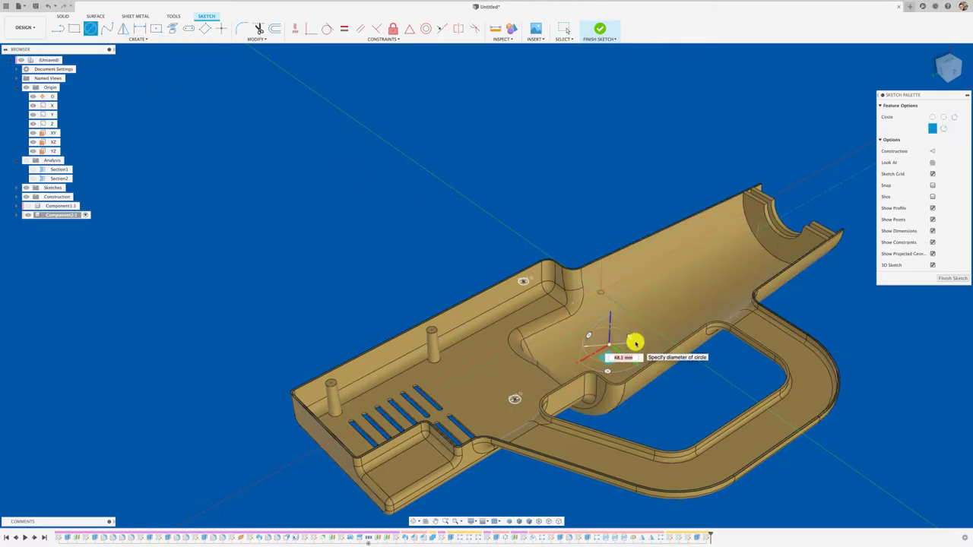
text(10)
key(Return)
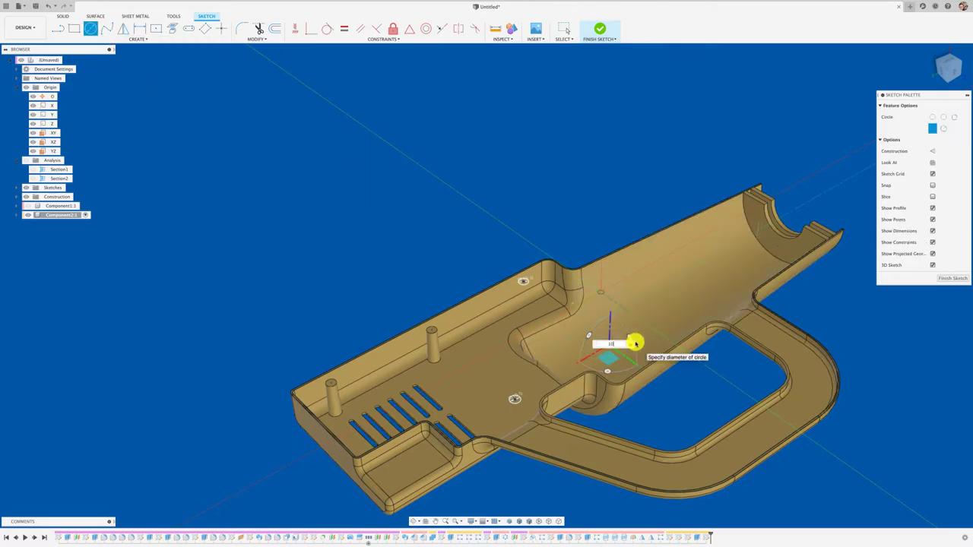
key(Return)
key(Escape)
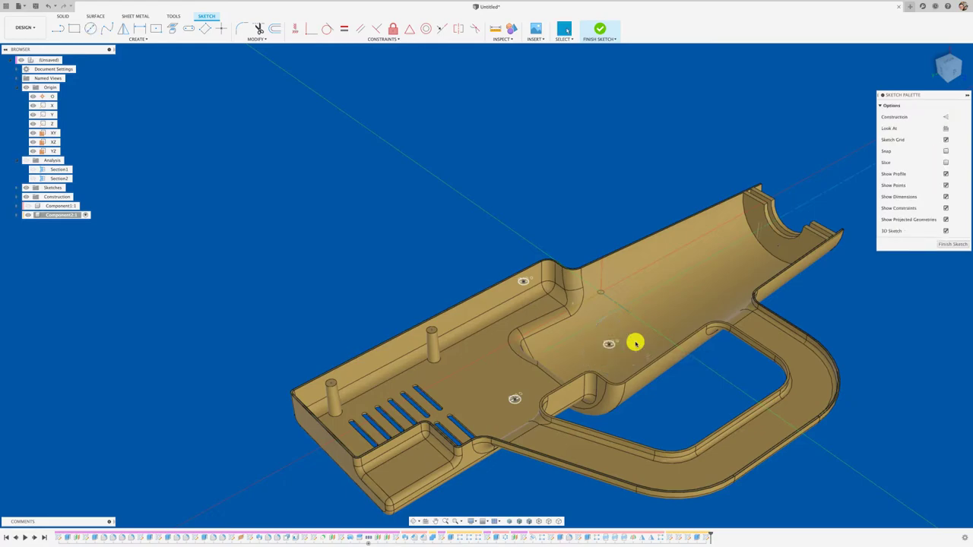
click(90, 29)
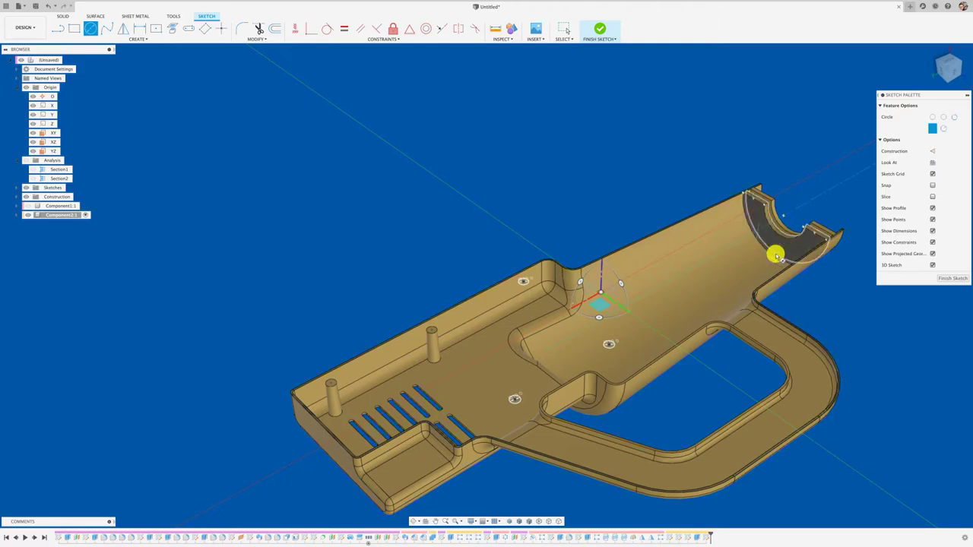
mouse_move(775, 254)
shift+middle_down()
mouse_move(770, 279)
mouse_move(747, 257)
shift+middle_up()
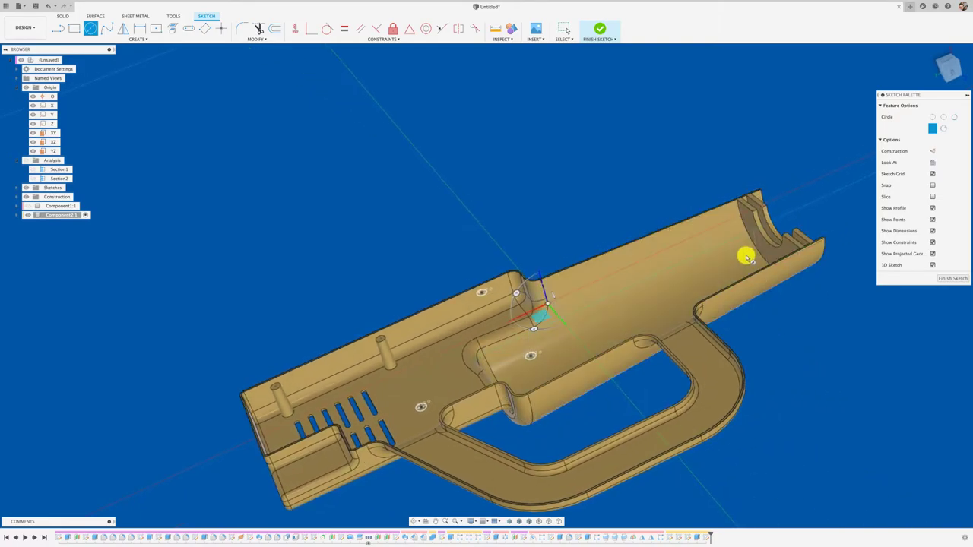
click(748, 260)
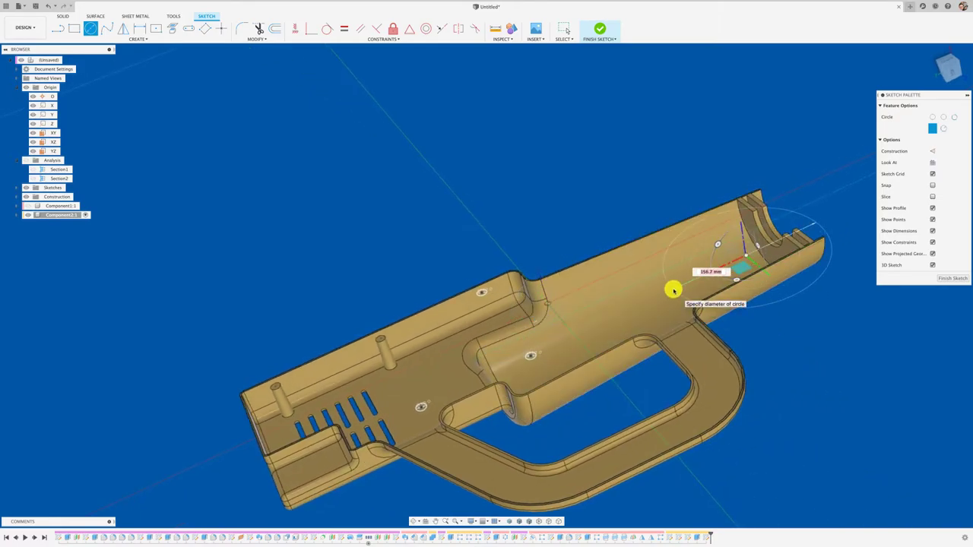
key(Escape)
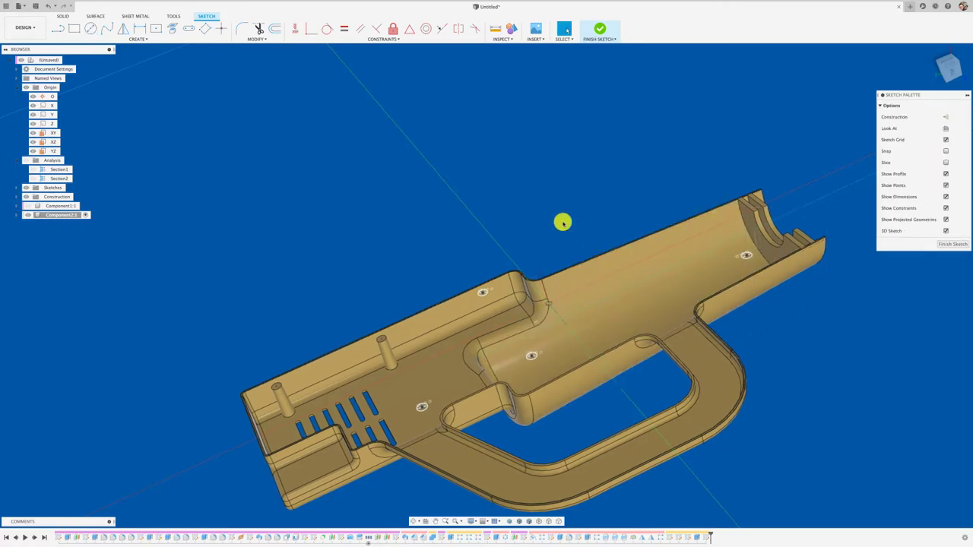
shift+middle_drag(675, 289, 541, 211)
Step: Extrude the four circles with an All extent and 2° taper, joined to the tray floor
key(e)
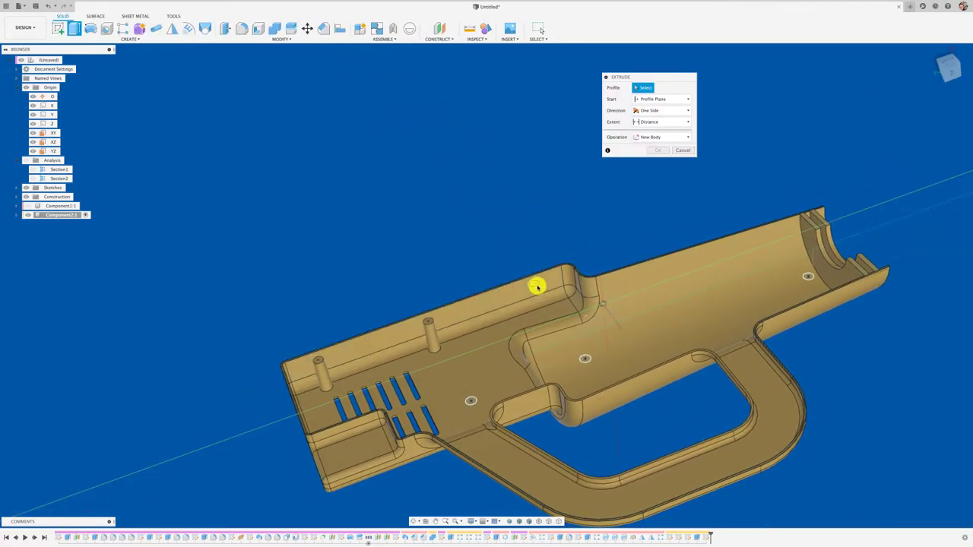
click(535, 282)
click(474, 396)
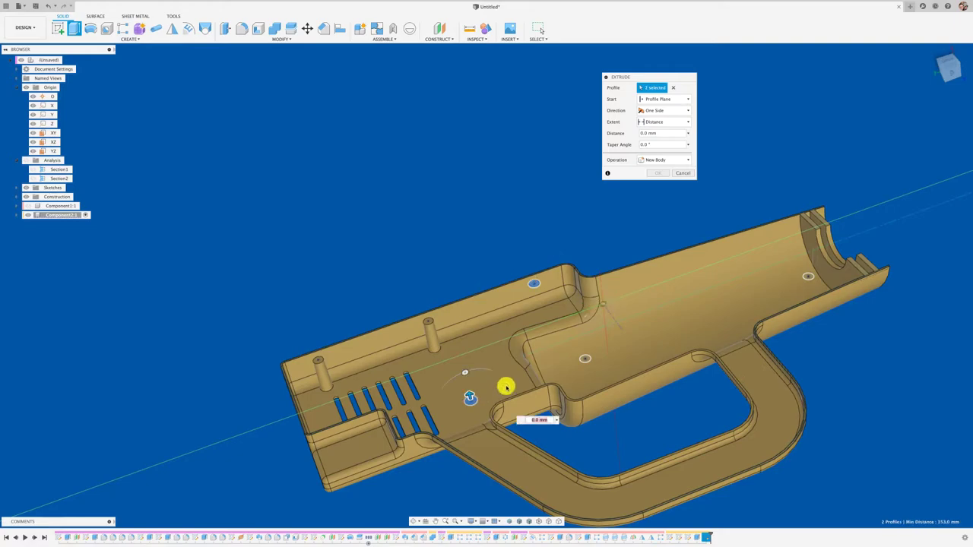
click(582, 362)
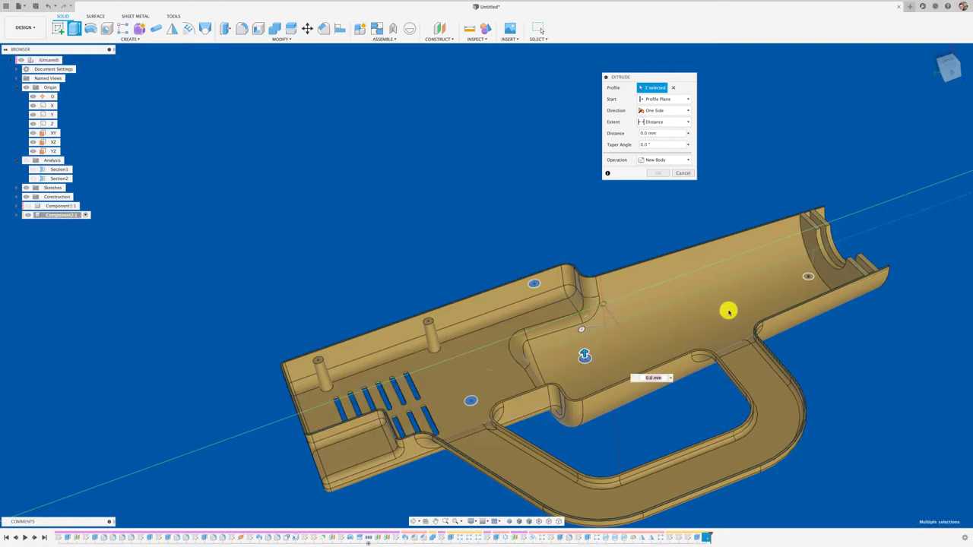
click(806, 278)
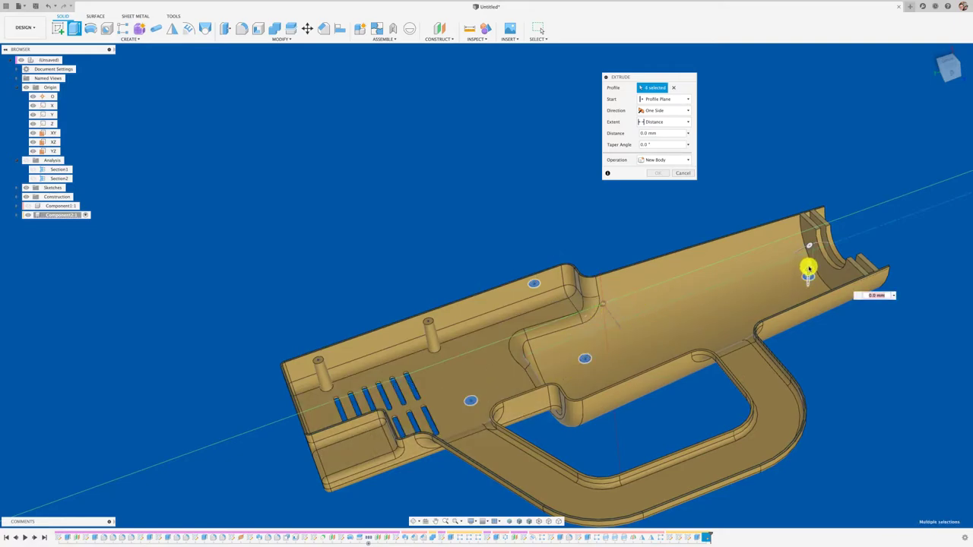
drag(808, 268, 807, 292)
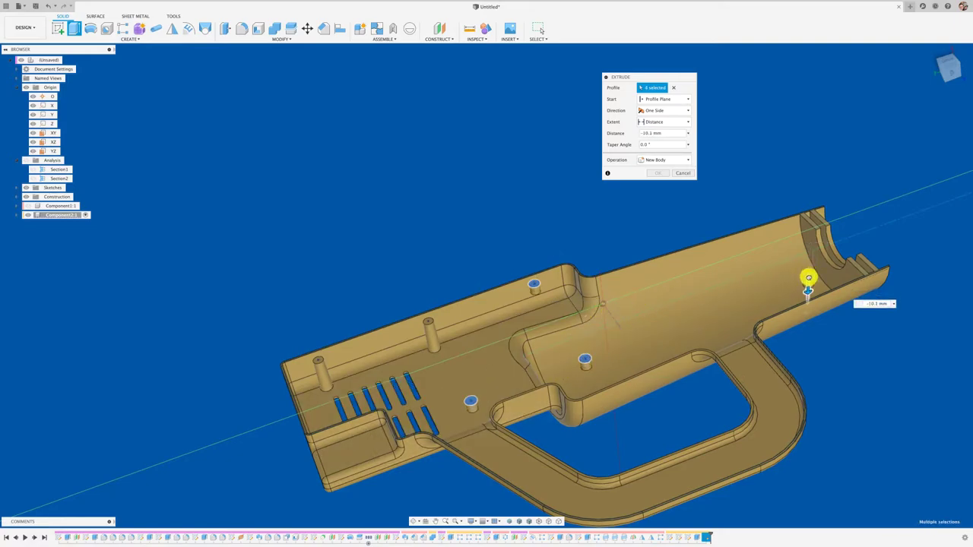
click(685, 124)
click(662, 150)
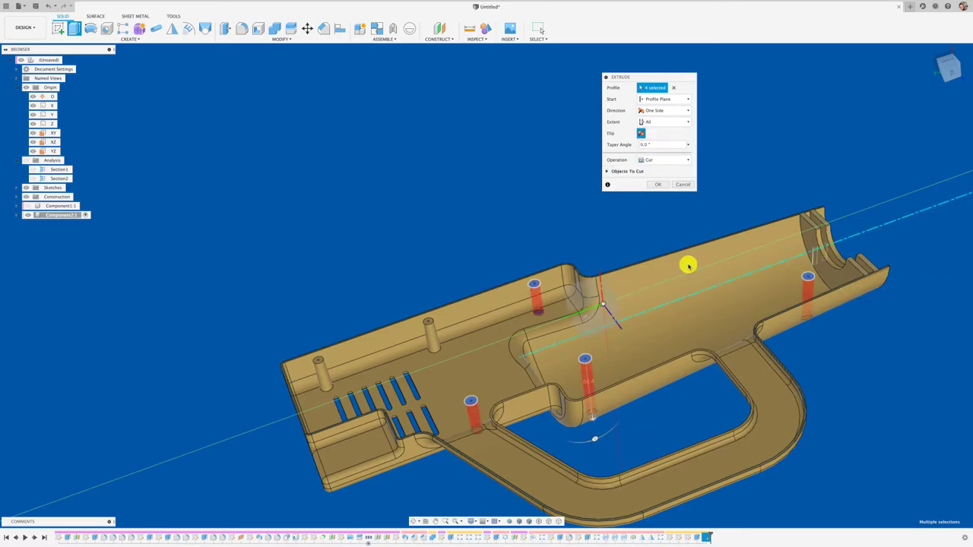
click(678, 161)
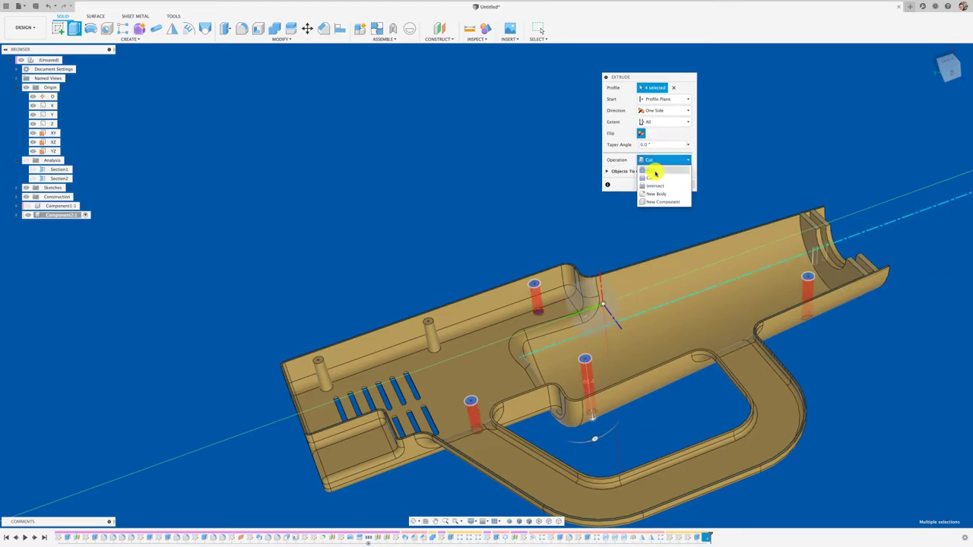
click(659, 170)
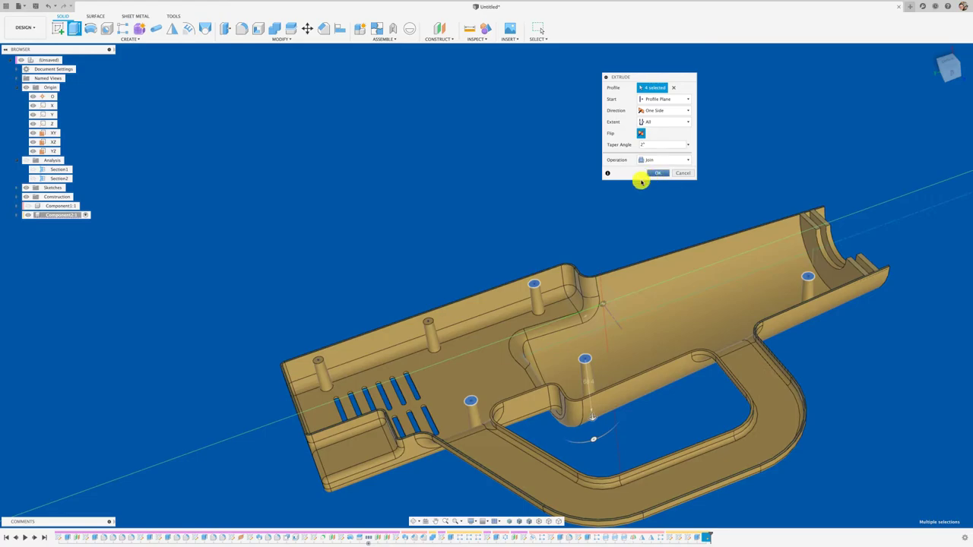
click(655, 174)
mouse_move(378, 213)
shift+middle_down()
mouse_move(261, 104)
mouse_move(243, 37)
shift+middle_up()
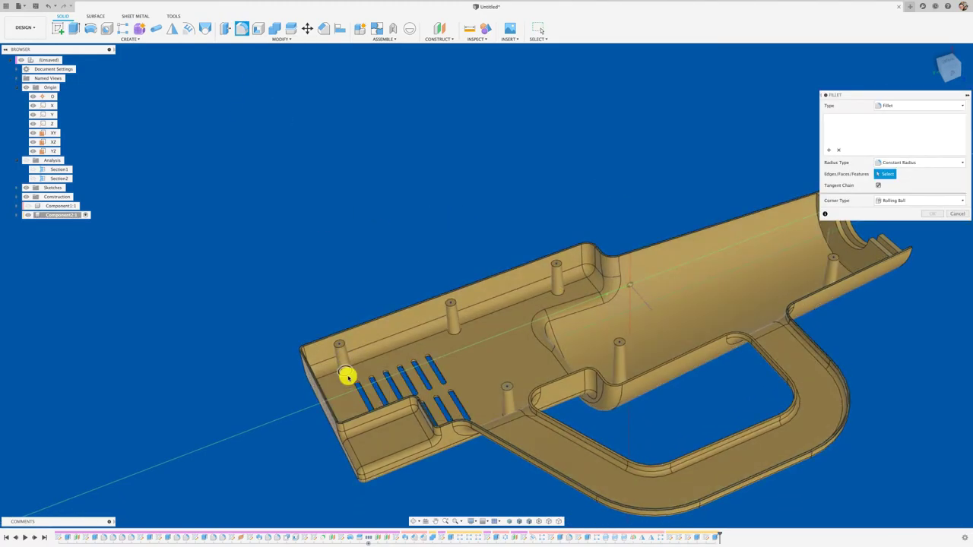
Step: Apply a 1 mm fillet to the 10 base edges where the screw posts meet the floor
click(345, 374)
click(453, 331)
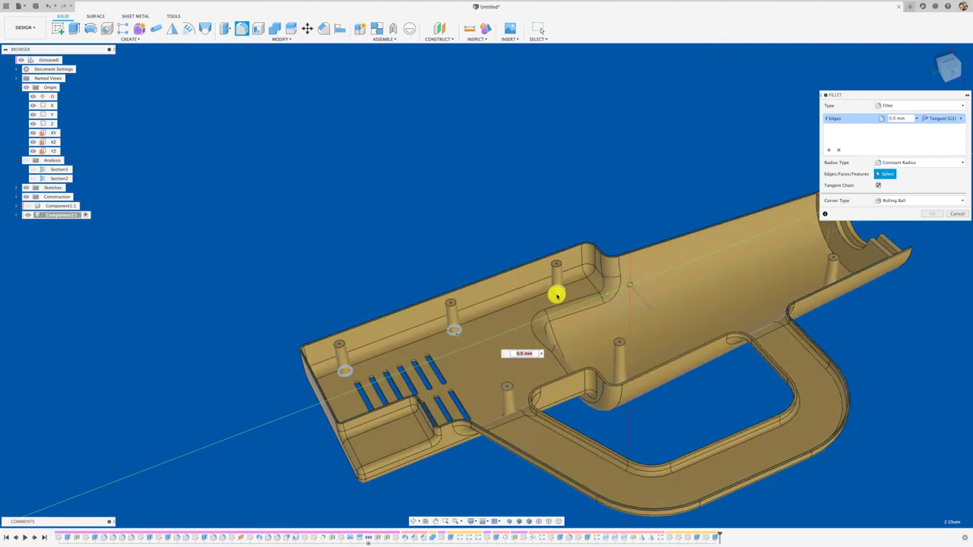
shift+middle_drag(555, 299, 608, 341)
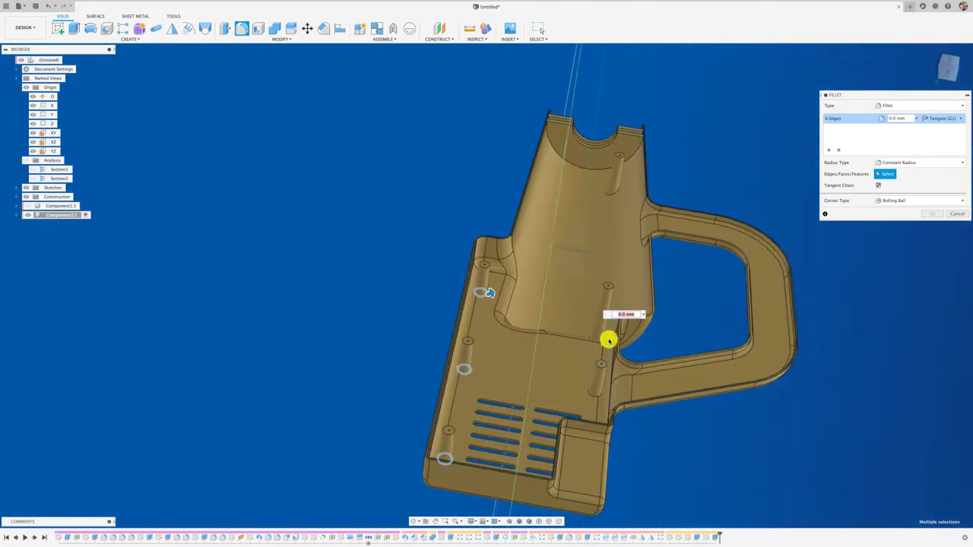
scroll(597, 341, up, 2)
click(593, 360)
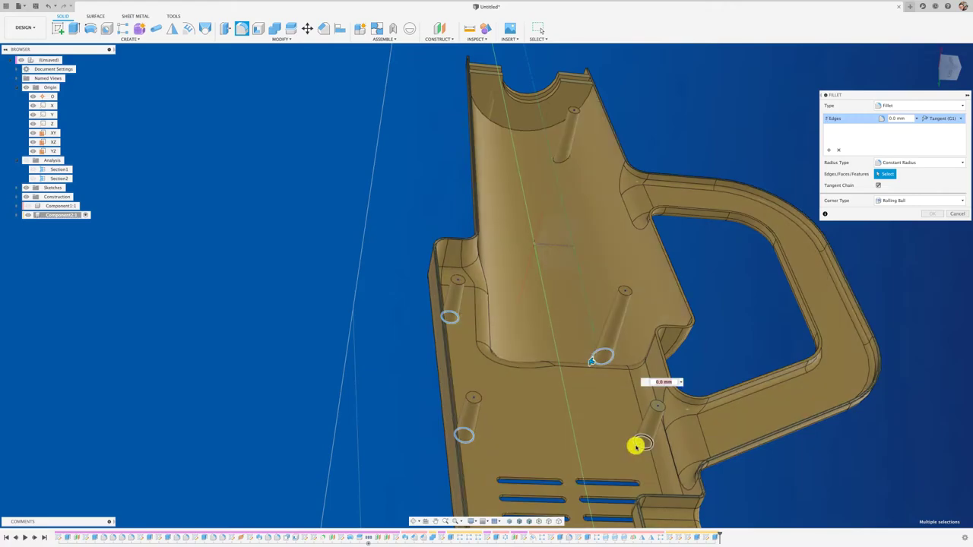
click(637, 447)
click(559, 161)
text(1)
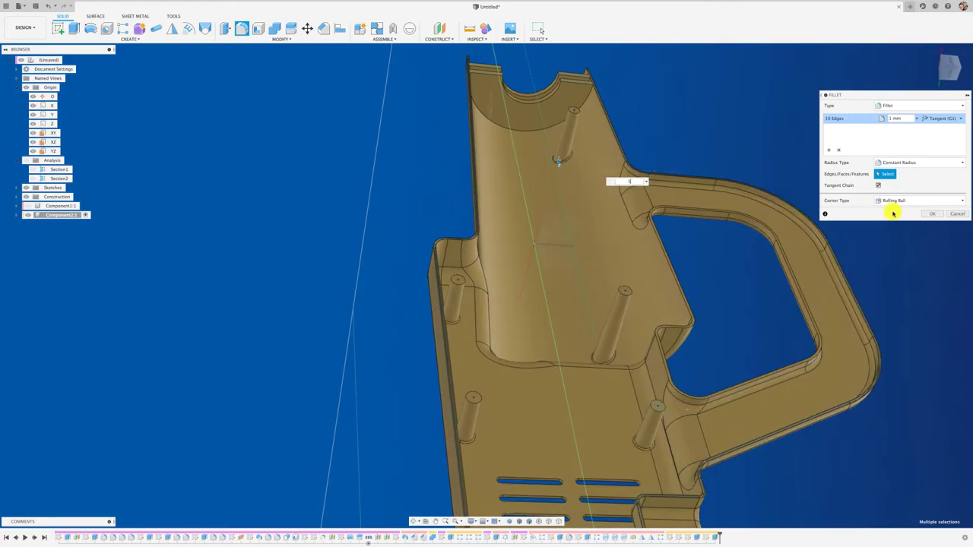
click(935, 217)
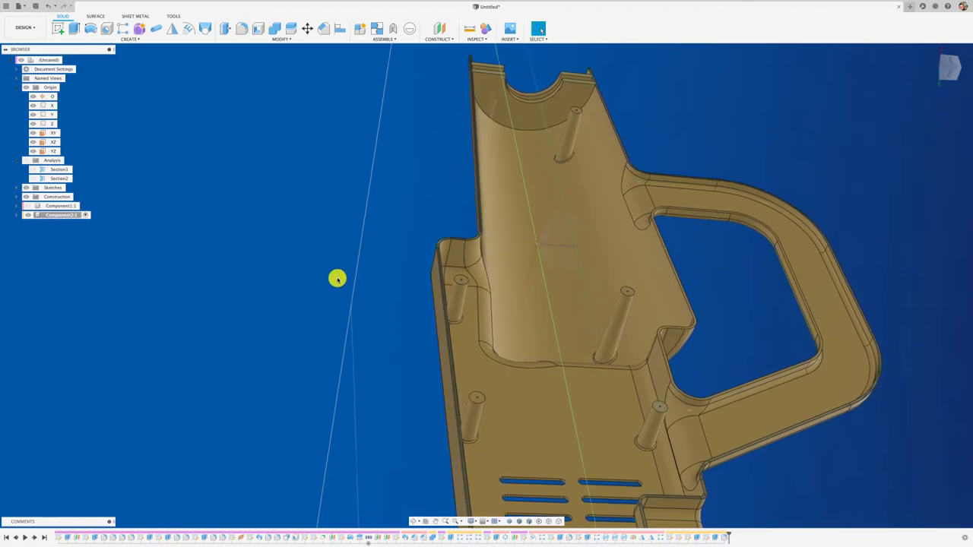
click(58, 28)
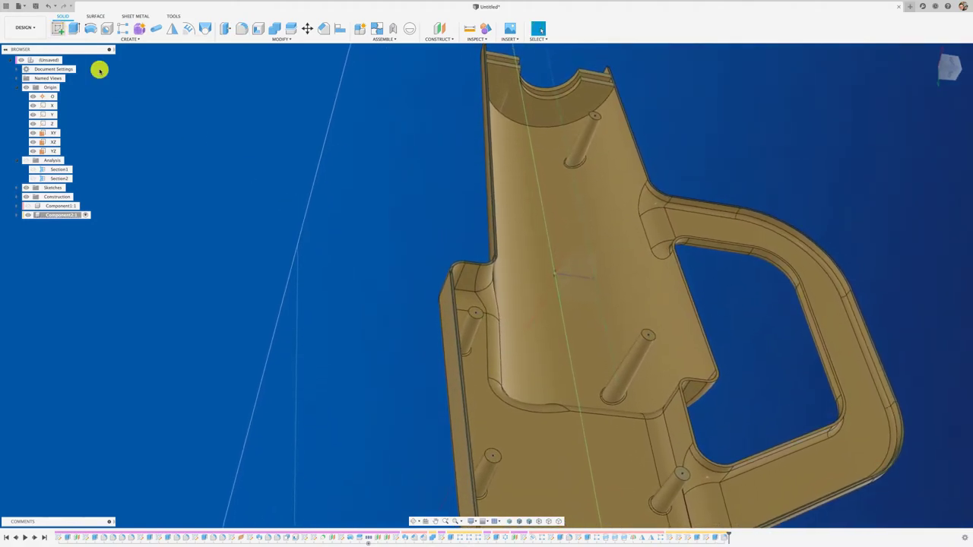
Step: Sketch on the inner face and draw 4 mm circles on the first two bosses
scroll(474, 308, up, 2)
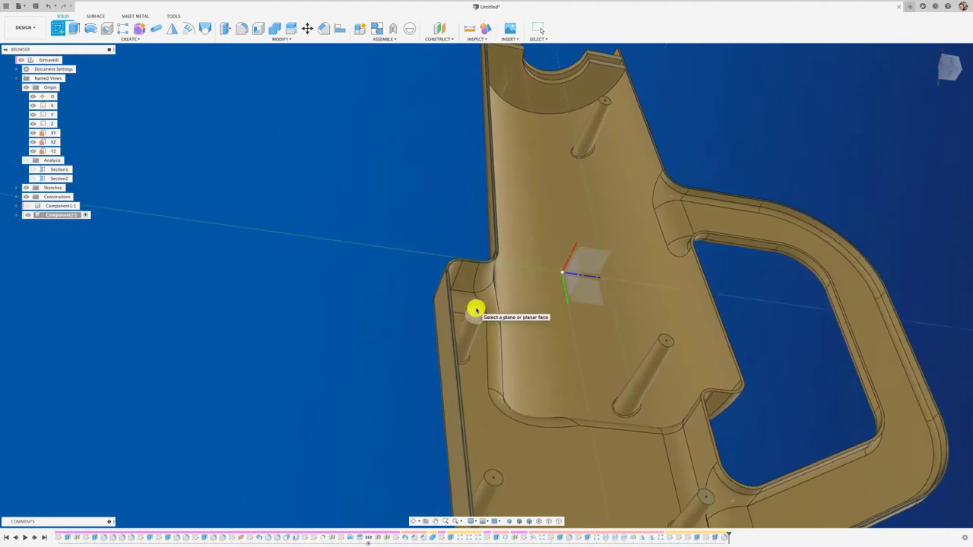
scroll(474, 312, up, 2)
click(474, 320)
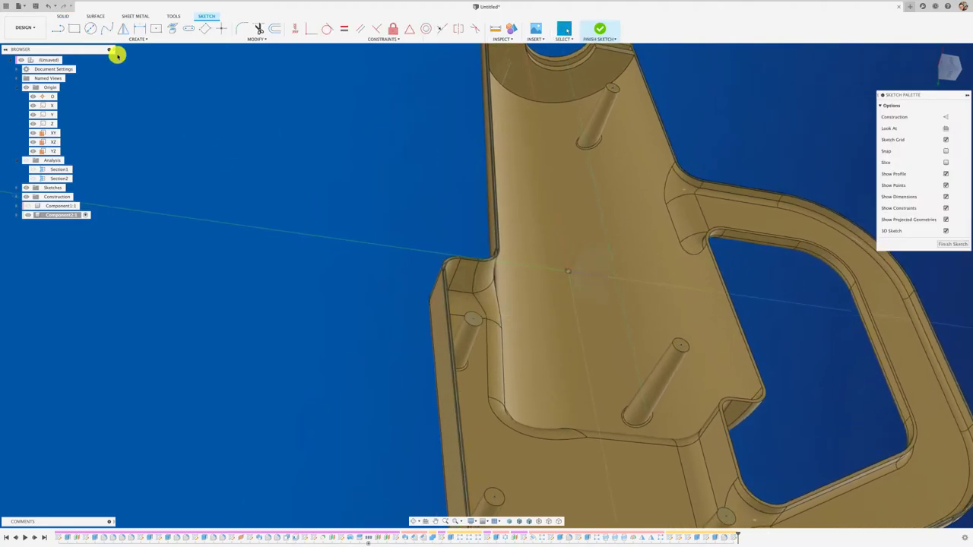
click(90, 29)
key(c)
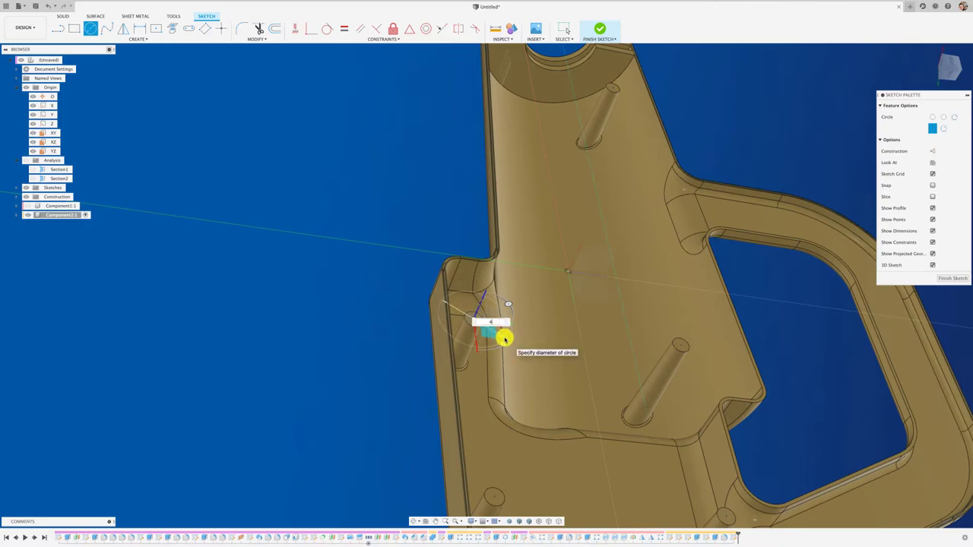
key(Escape)
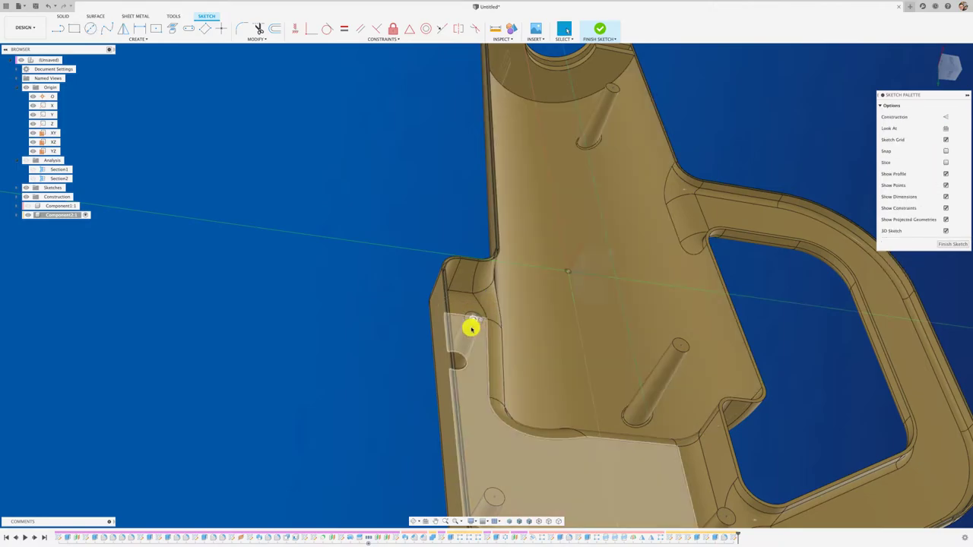
click(90, 28)
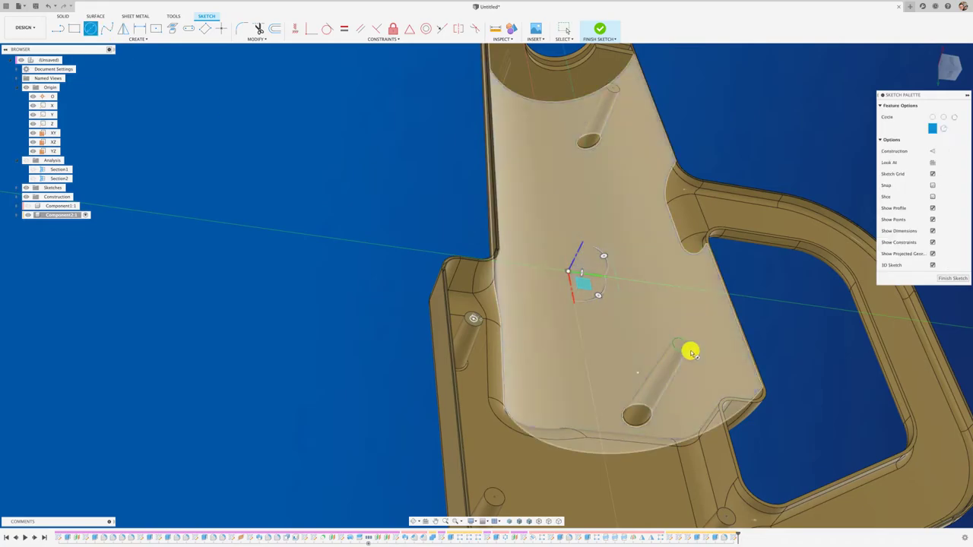
click(685, 345)
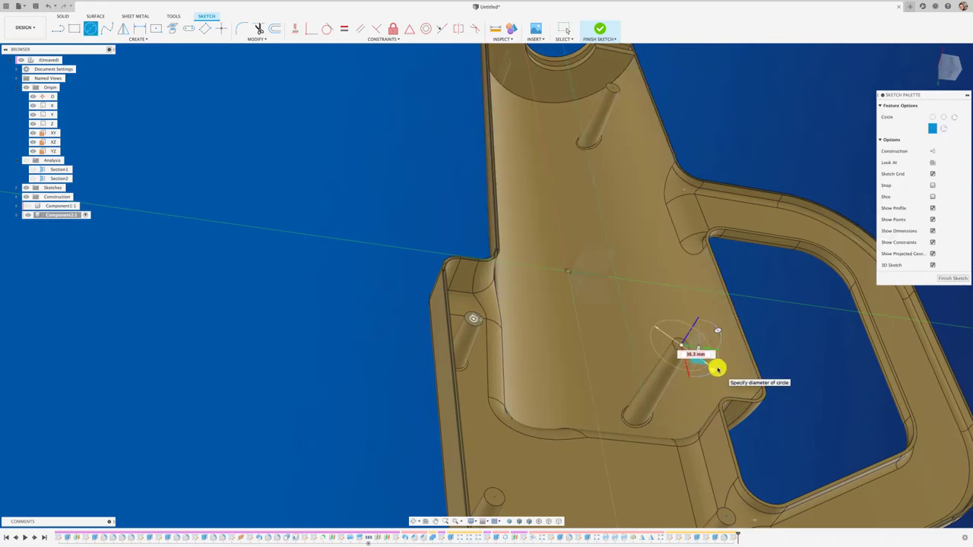
key(Escape)
Step: Draw 4 mm circles centred on the upper, left and right bosses
shift+middle_drag(645, 178, 653, 224)
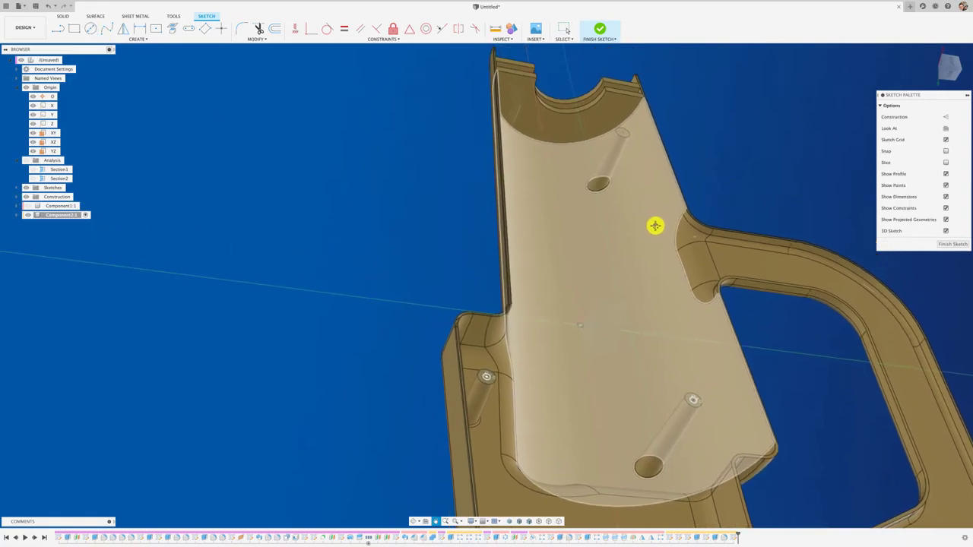
click(92, 29)
click(628, 135)
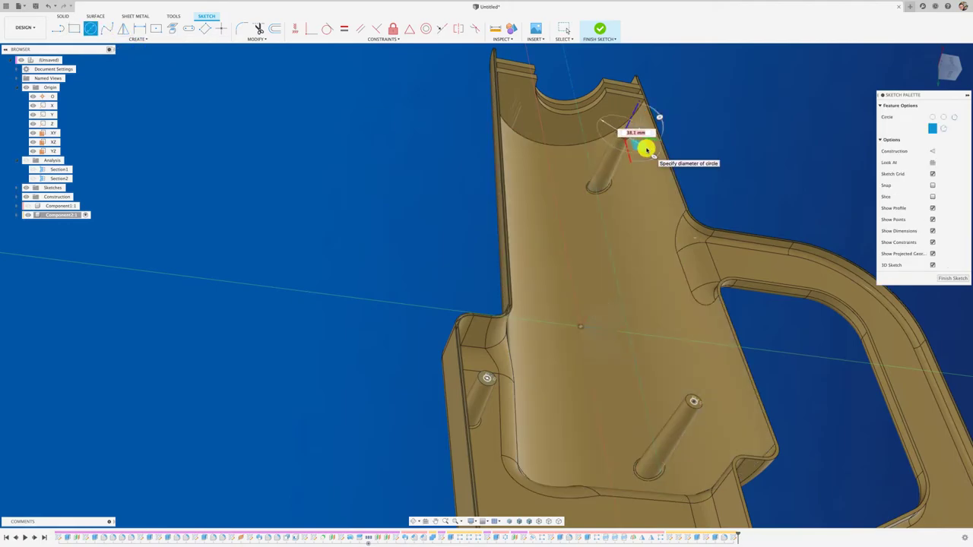
key(Escape)
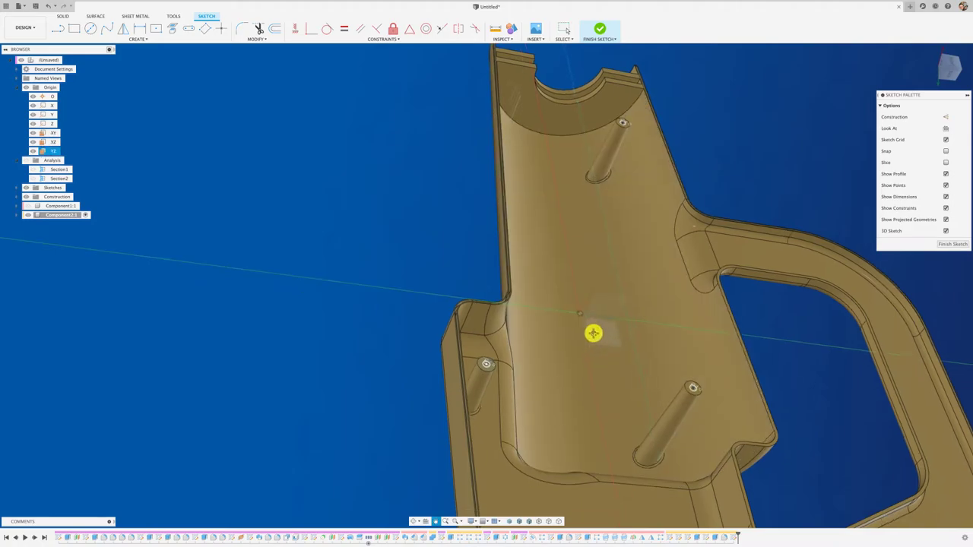
middle_drag(593, 332, 556, 122)
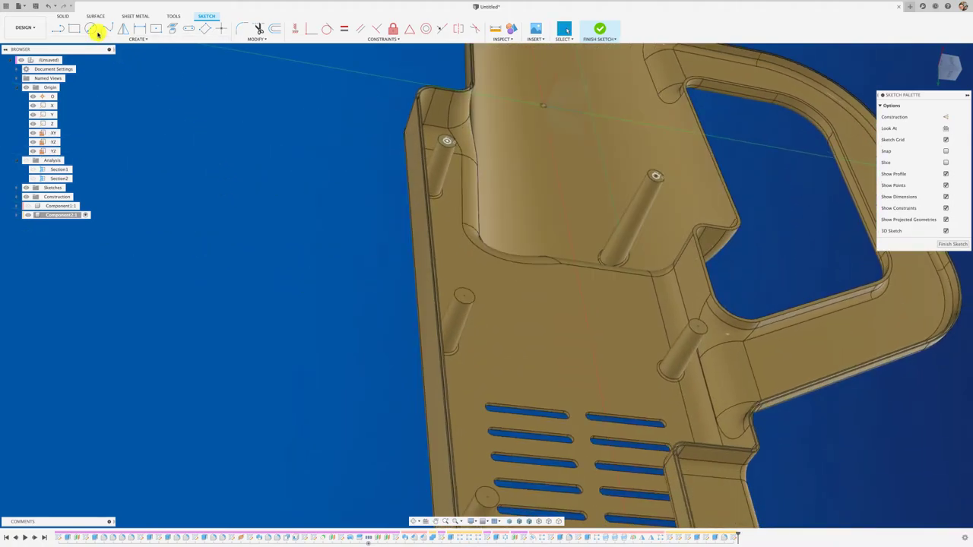
click(92, 29)
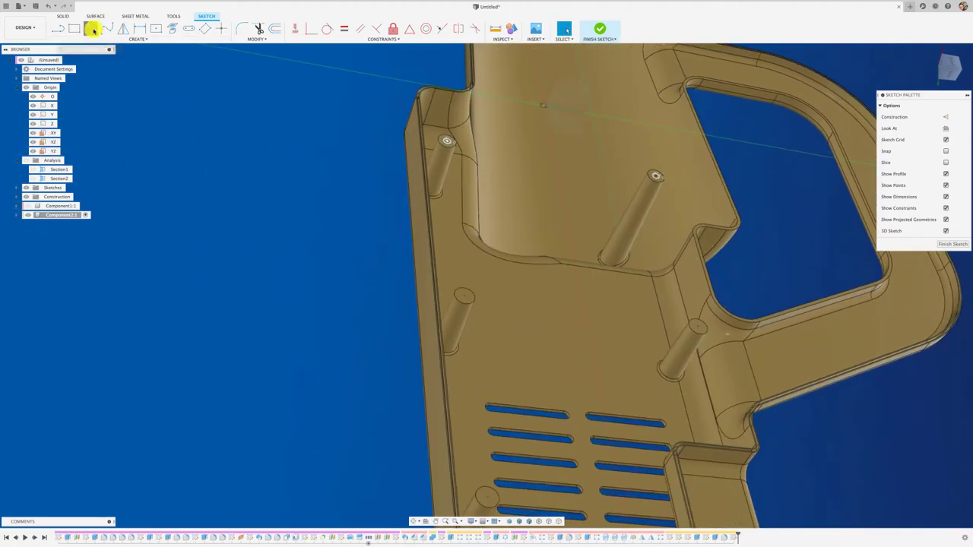
click(465, 298)
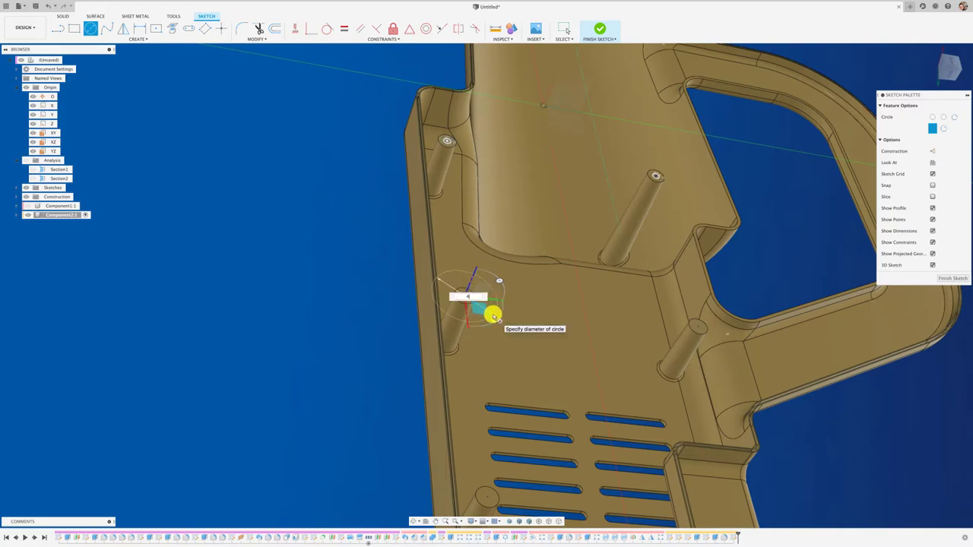
key(Escape)
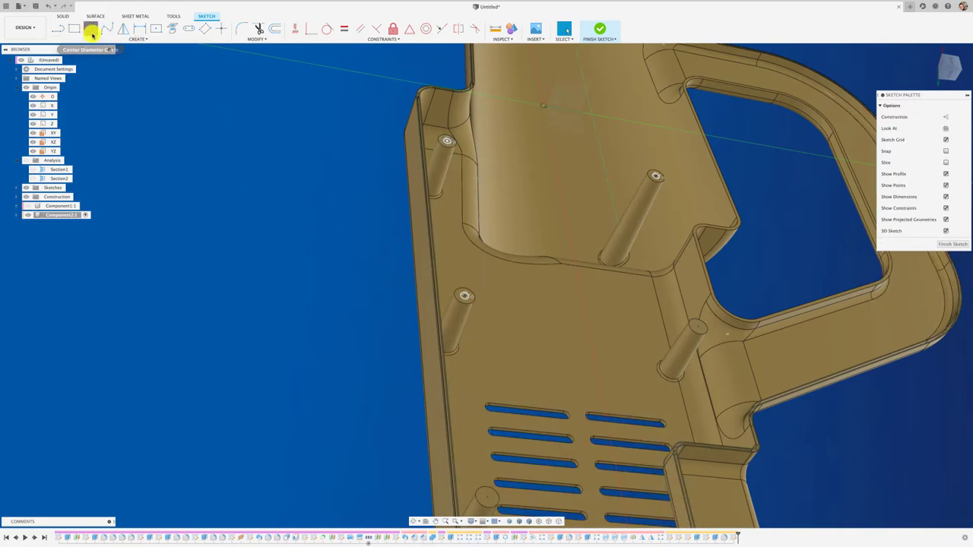
click(91, 31)
click(698, 328)
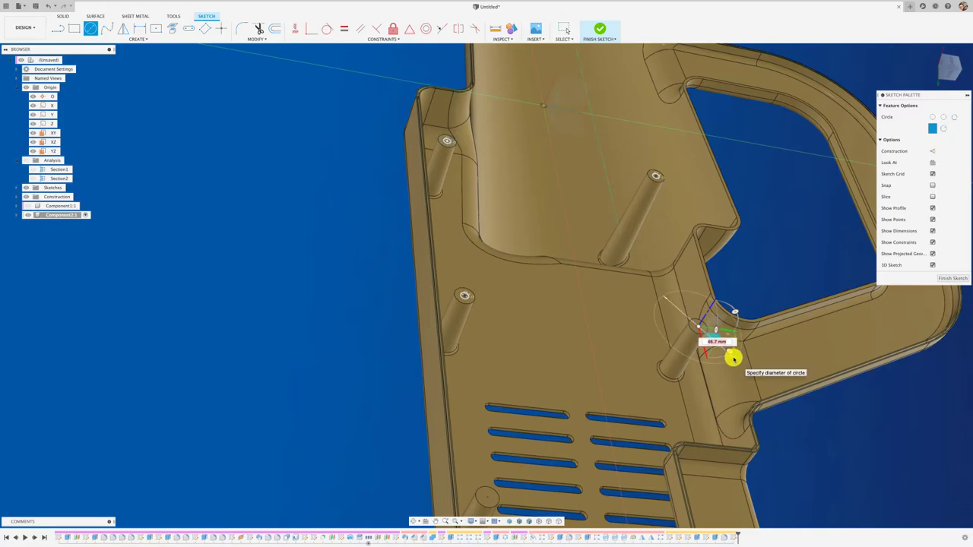
key(Escape)
Step: Select the boss circles and extrude them as a 22.5 mm deep cut into the bosses
key(e)
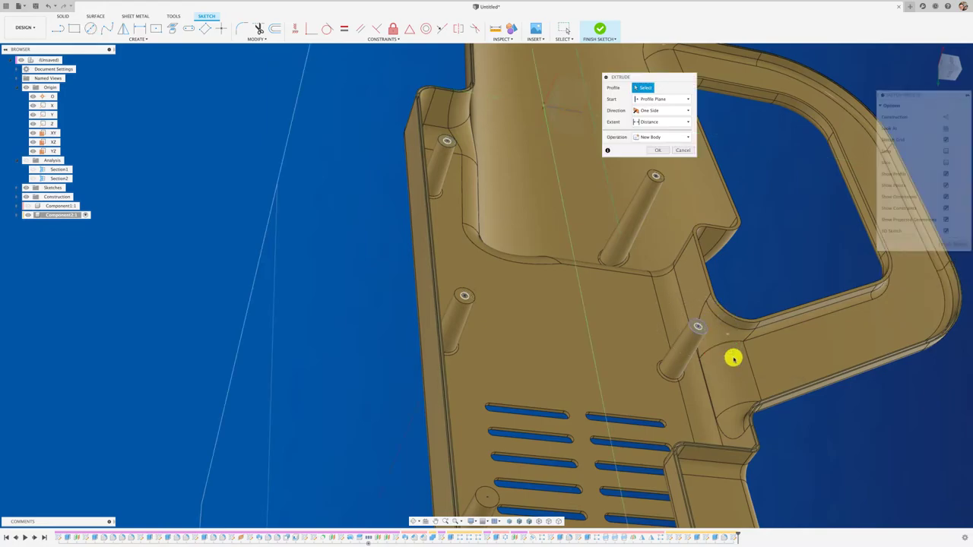
click(699, 328)
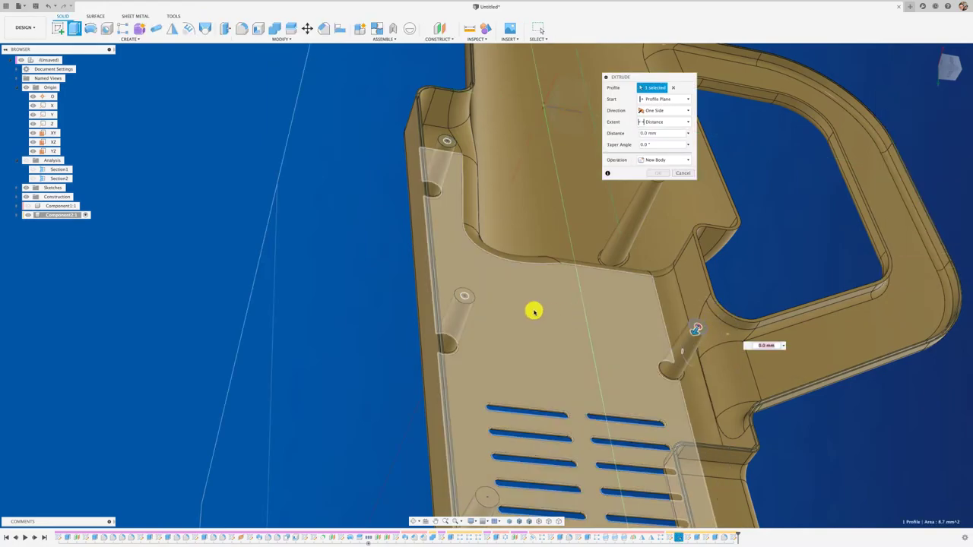
click(464, 296)
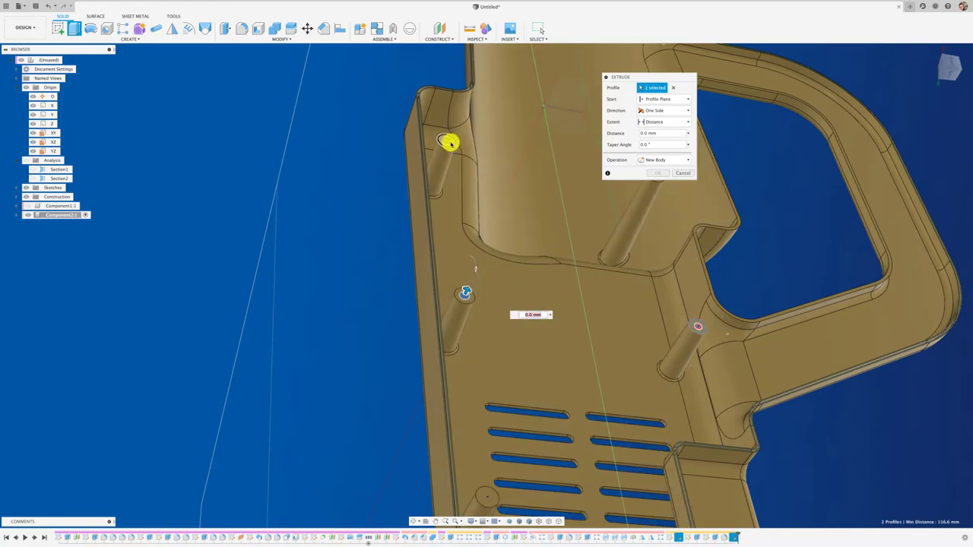
shift+middle_drag(526, 217, 575, 384)
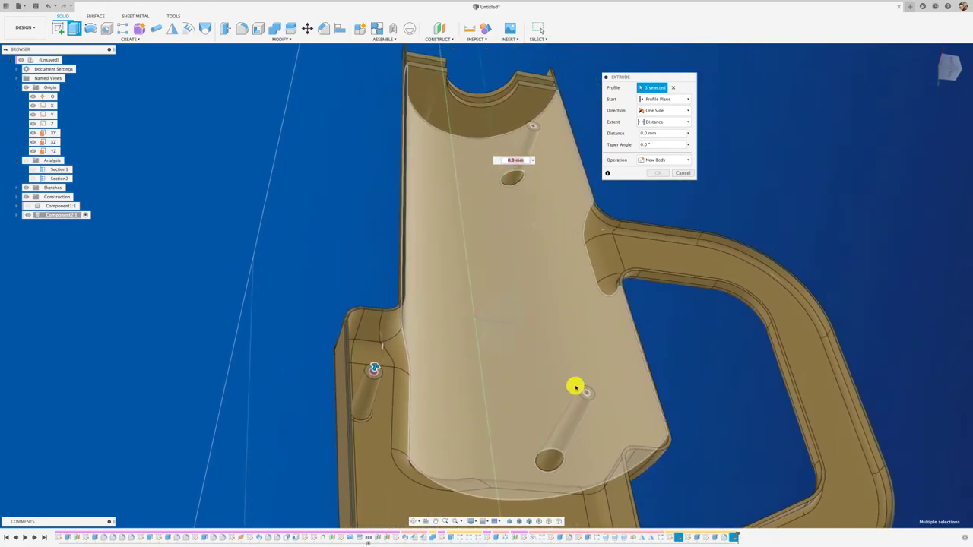
click(587, 394)
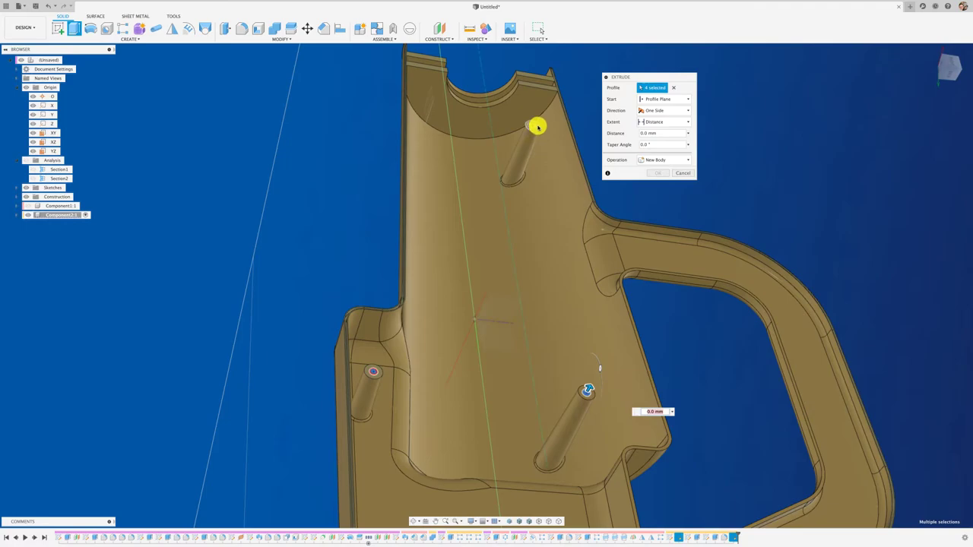
click(533, 127)
drag(537, 120, 524, 160)
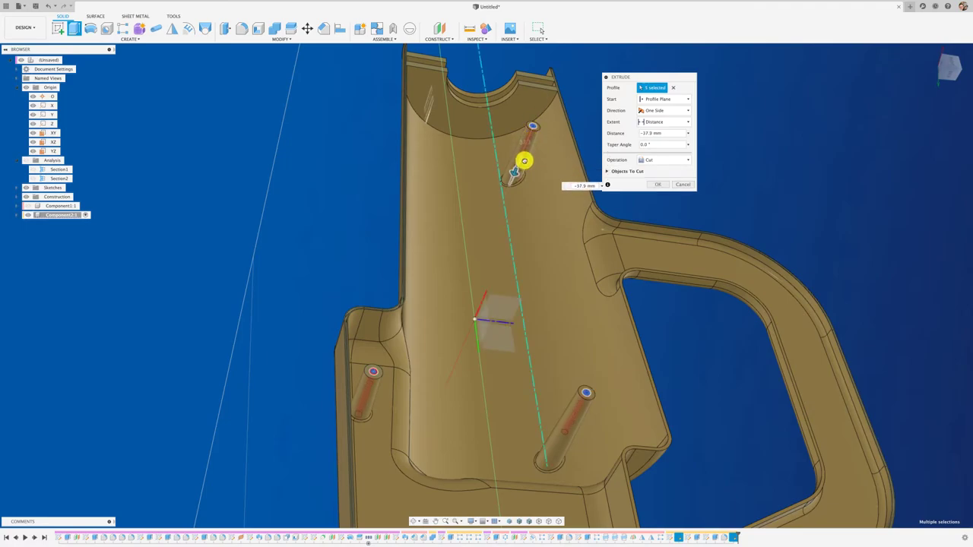
mouse_move(524, 160)
shift+middle_down()
mouse_move(439, 170)
mouse_move(453, 173)
shift+middle_up()
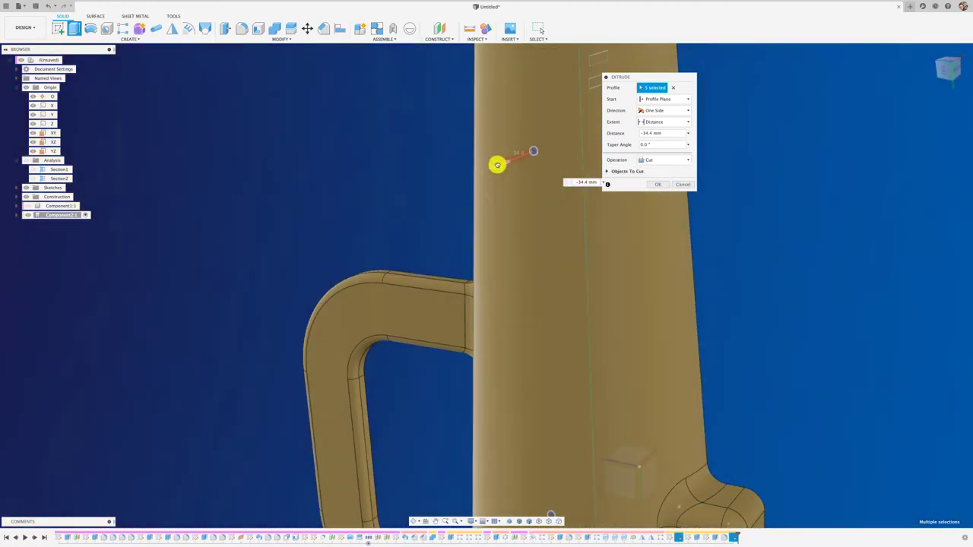
mouse_move(497, 165)
mouse_down()
mouse_move(434, 199)
mouse_move(510, 171)
mouse_up()
mouse_move(501, 175)
shift+middle_down()
mouse_move(478, 182)
mouse_move(601, 191)
shift+middle_up()
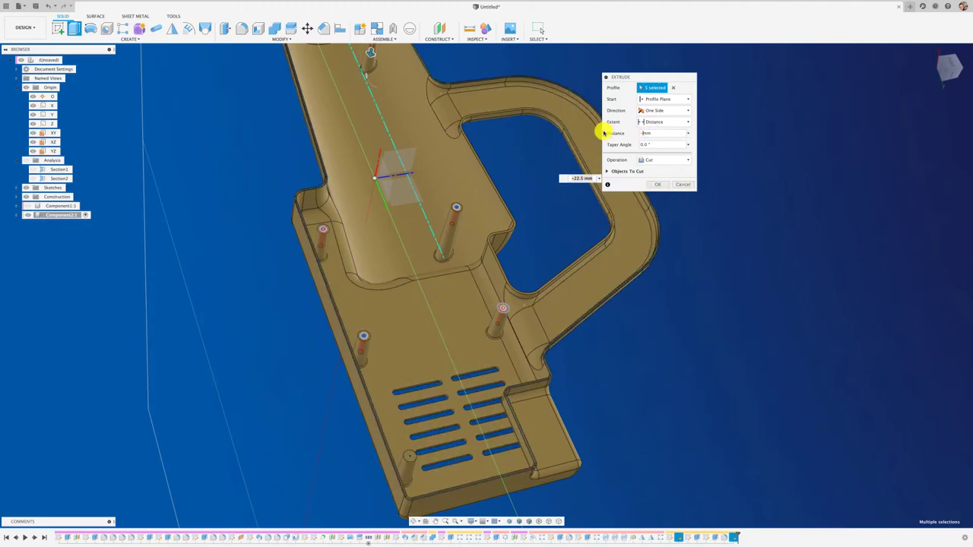
Step: Cut the bosses 20 mm deep, confirm, and view the whole part
text(20)
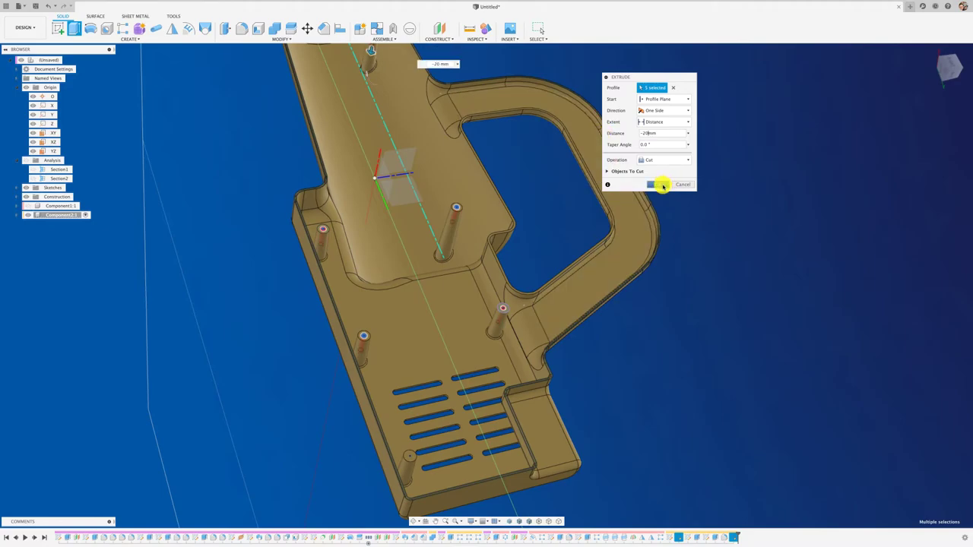
click(662, 185)
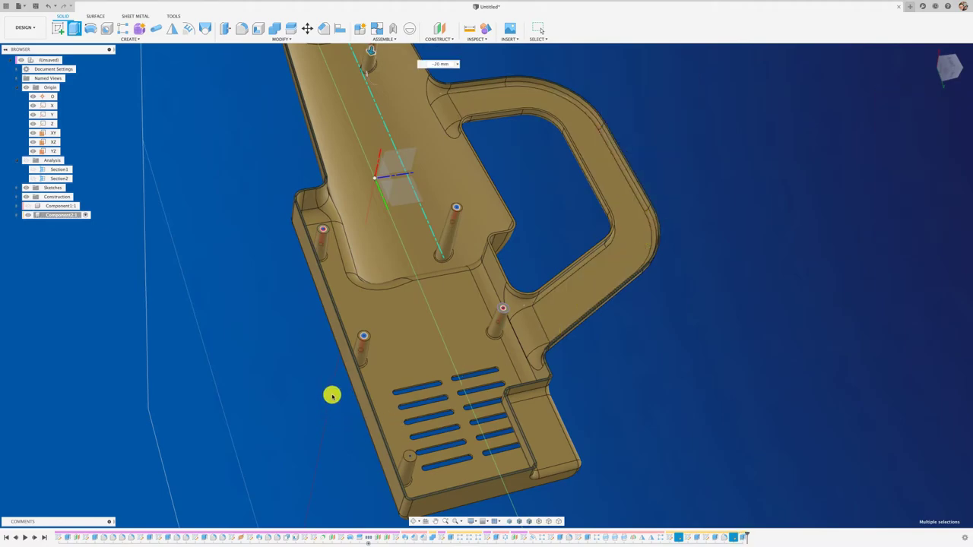
shift+middle_drag(344, 444, 344, 444)
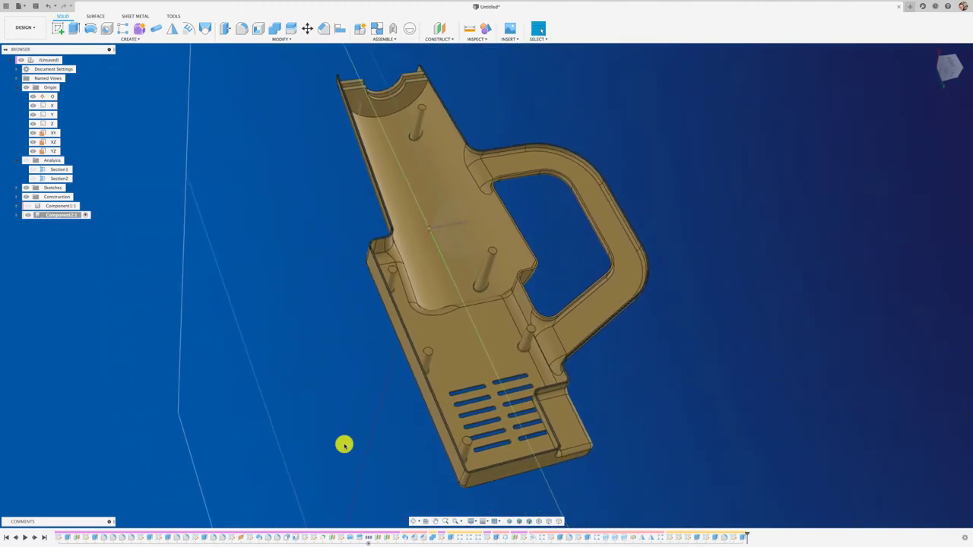
Step: Start a new sketch on the part, discard a stray circle, and finish it empty
click(343, 444)
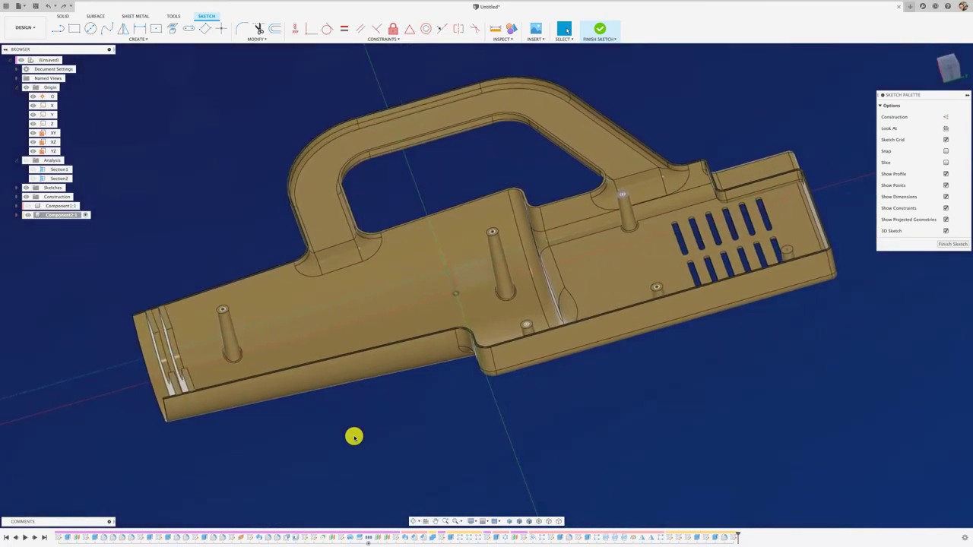
click(88, 29)
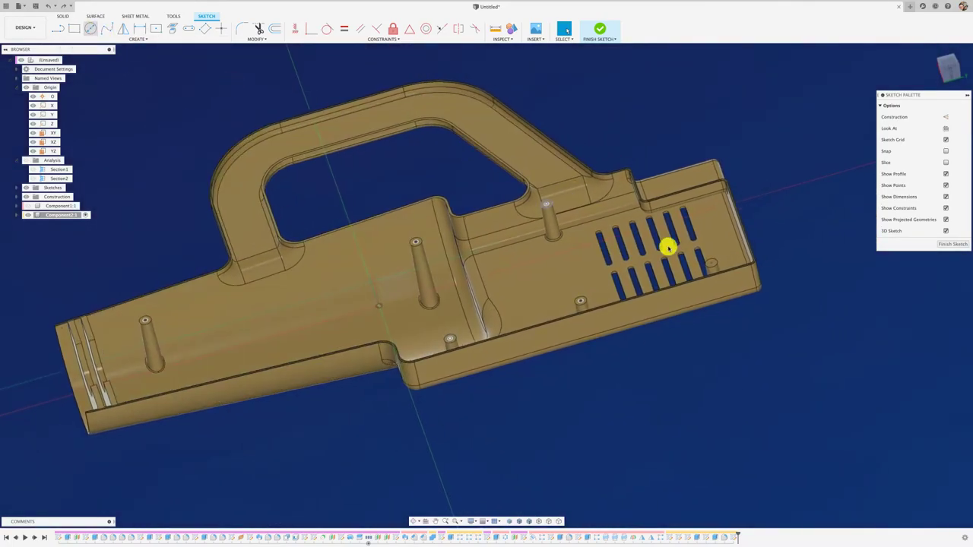
click(711, 262)
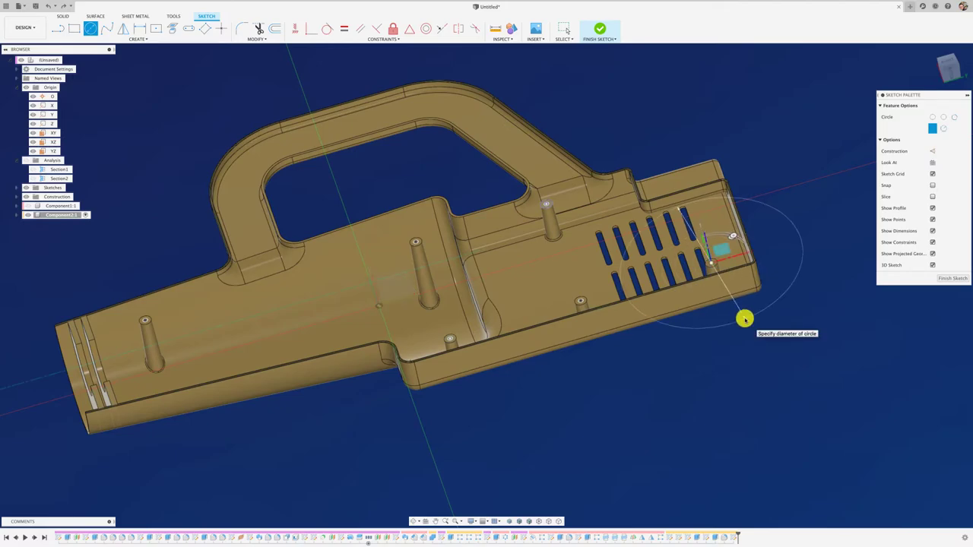
key(Escape)
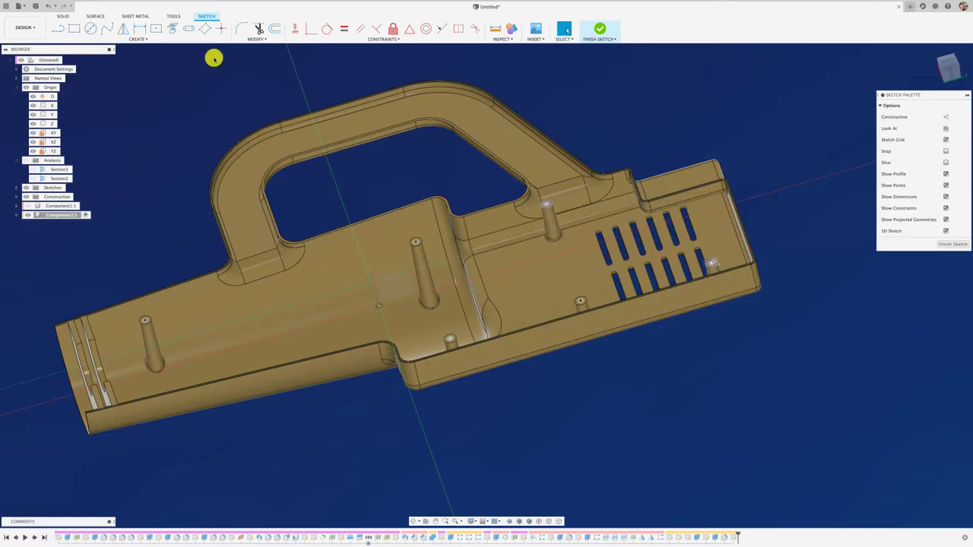
click(600, 34)
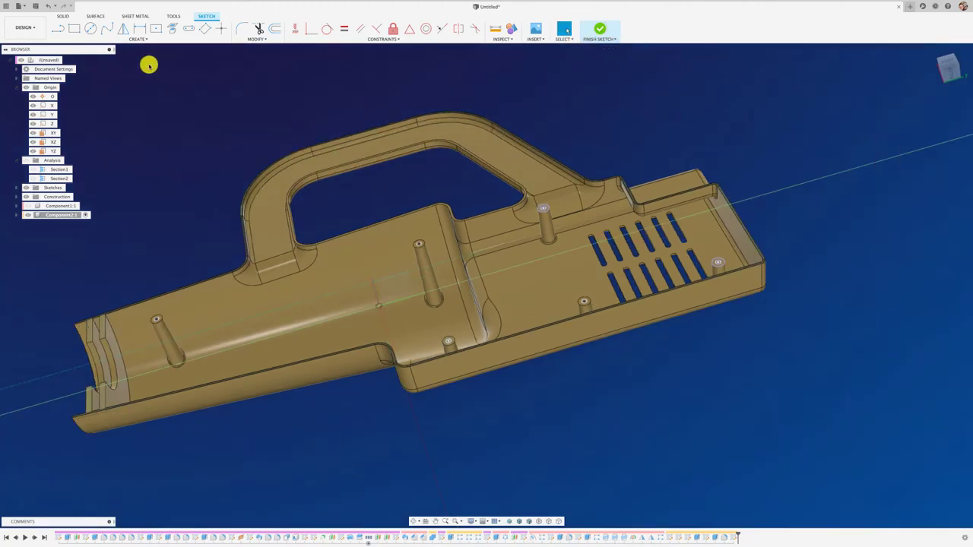
Step: Start an extrusion and select the six post-top profiles, including the left, right-front and front posts
click(74, 29)
scroll(206, 302, up, 2)
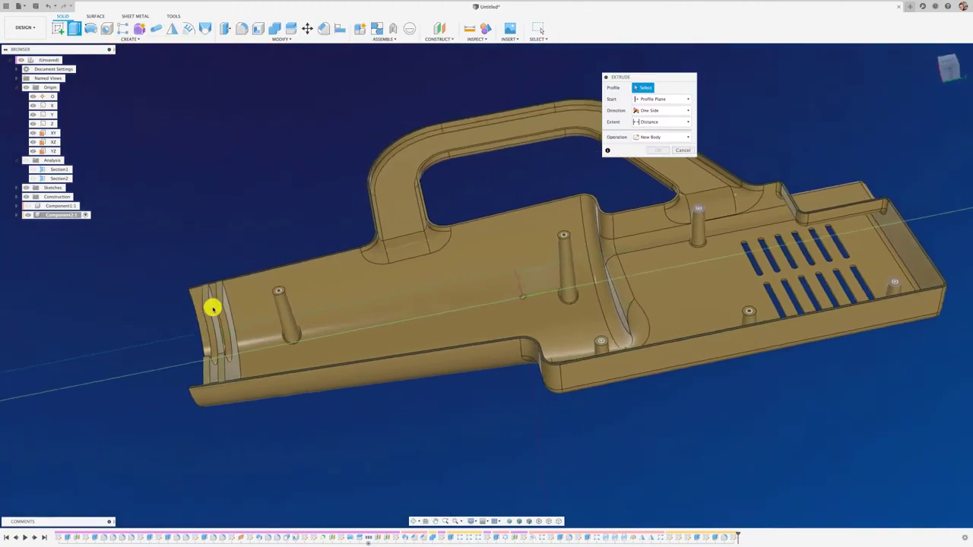
scroll(213, 307, up, 3)
scroll(274, 311, up, 3)
click(279, 306)
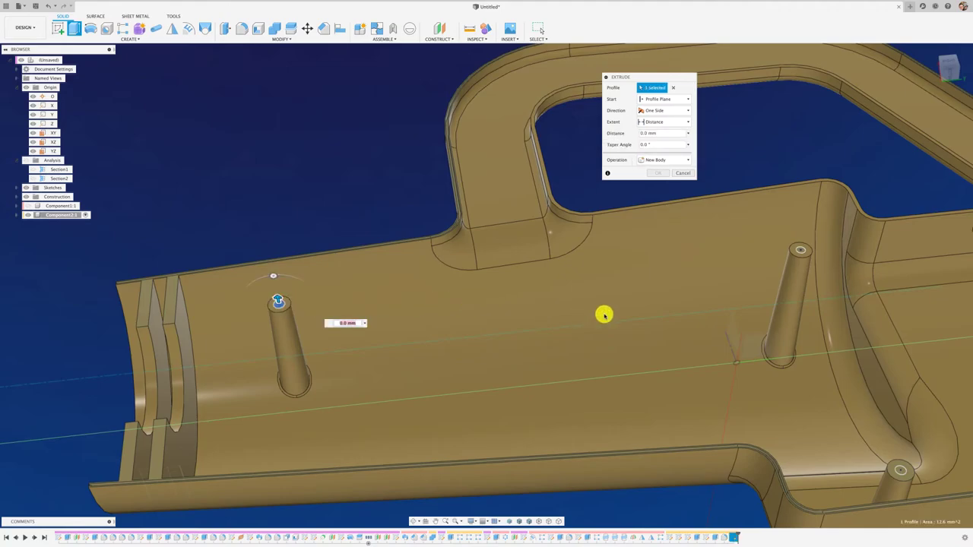
scroll(801, 251, down, 3)
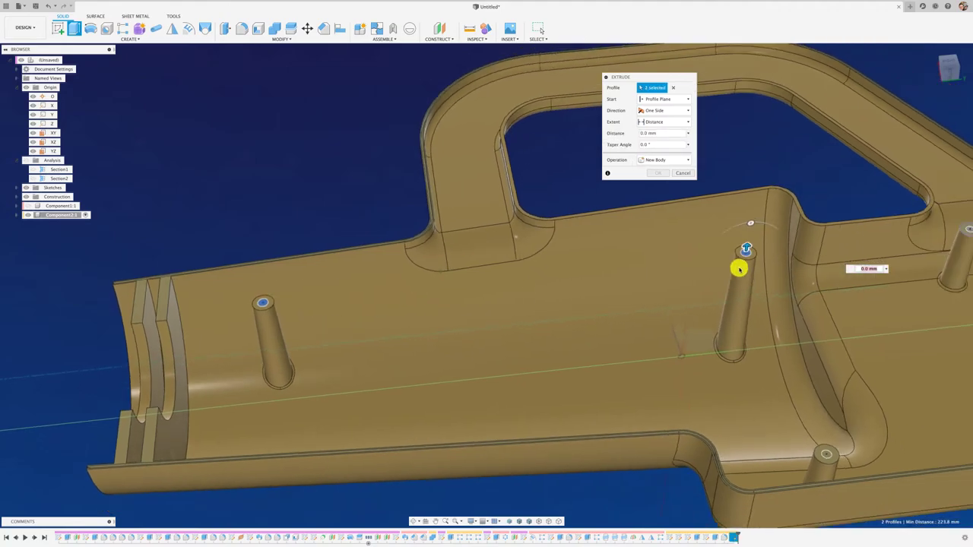
scroll(753, 262, down, 3)
click(766, 223)
click(766, 223)
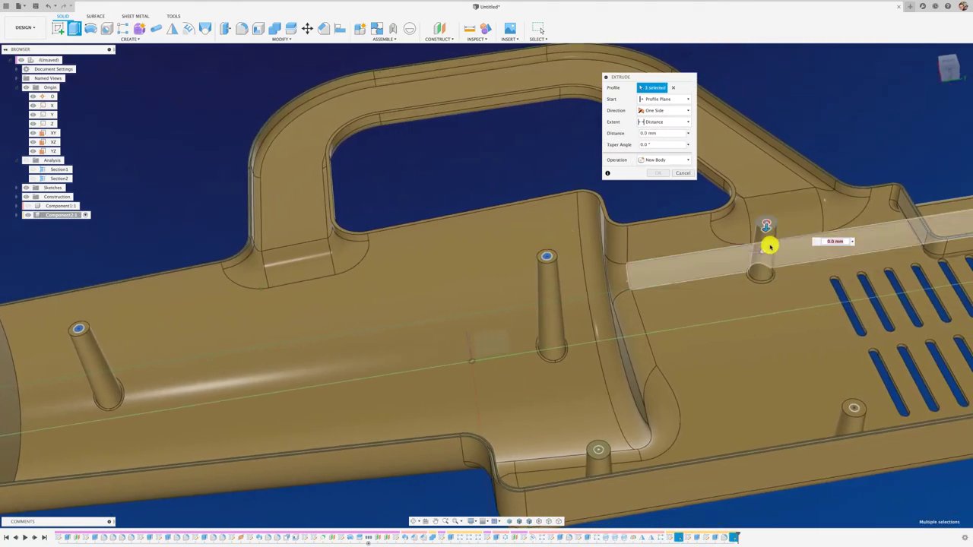
click(855, 408)
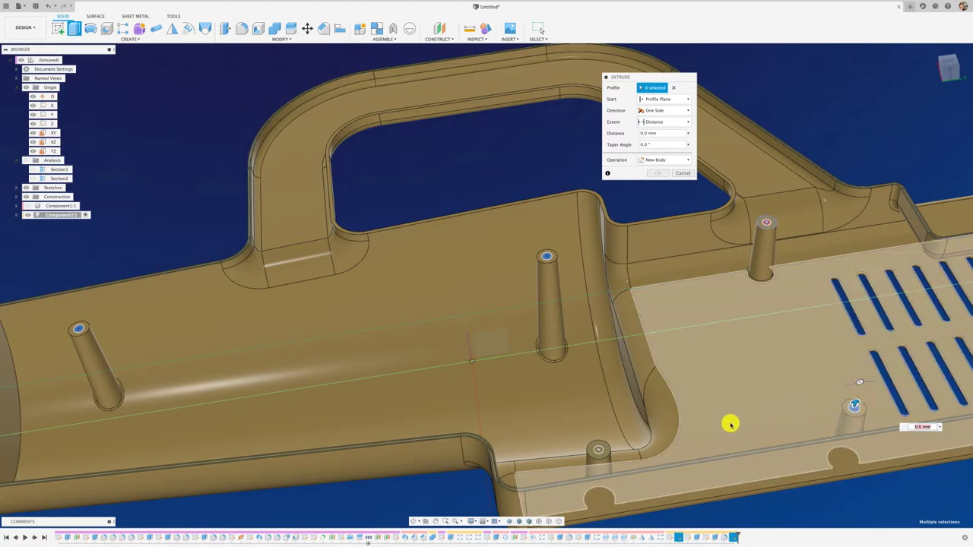
click(601, 451)
shift+middle_drag(600, 451, 839, 369)
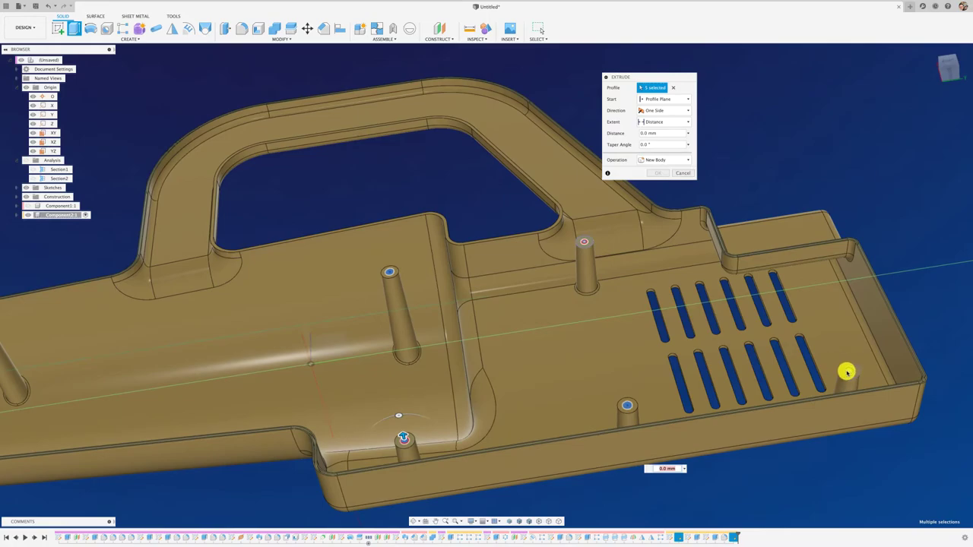
Step: Push the extrusion down -20 mm into the posts as a cut and confirm it
drag(847, 372, 847, 380)
text(-20)
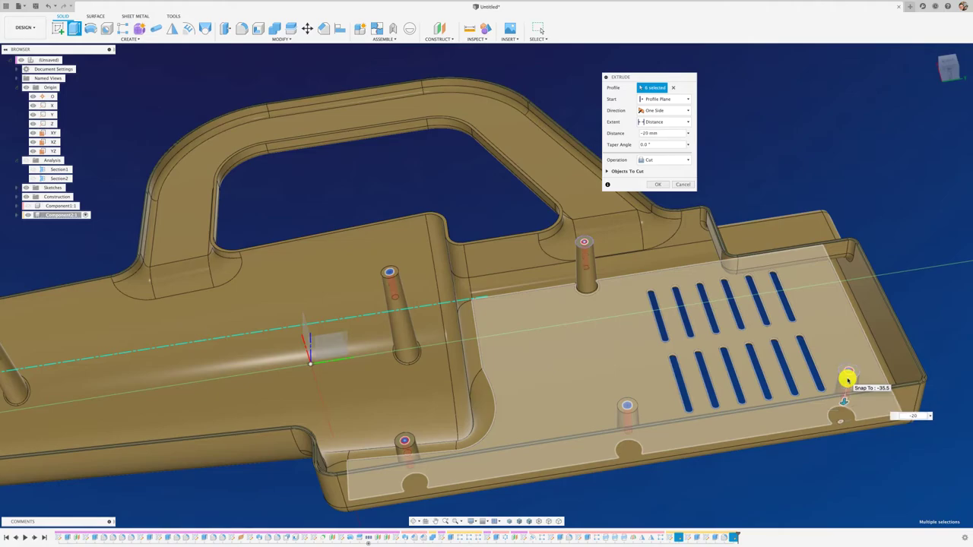
click(662, 186)
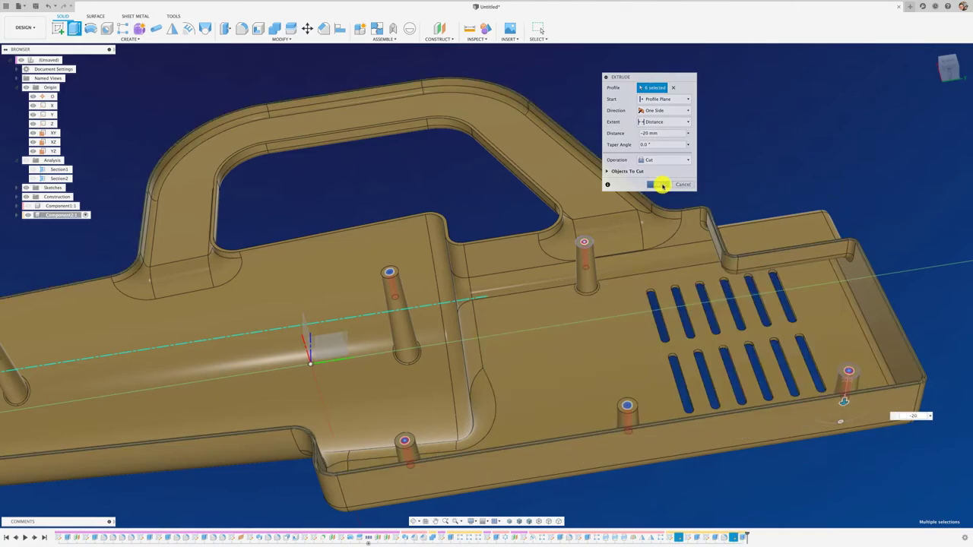
mouse_move(662, 185)
shift+middle_down()
mouse_move(363, 231)
mouse_move(350, 215)
mouse_move(347, 145)
shift+middle_up()
Step: Sketch on the nozzle-end boss and cut its circle -20 mm deep
click(59, 29)
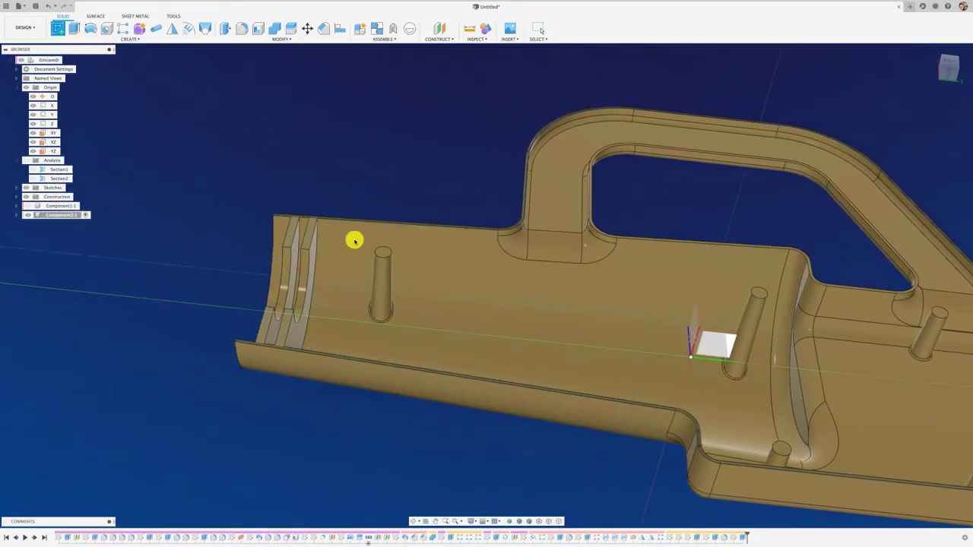
click(385, 254)
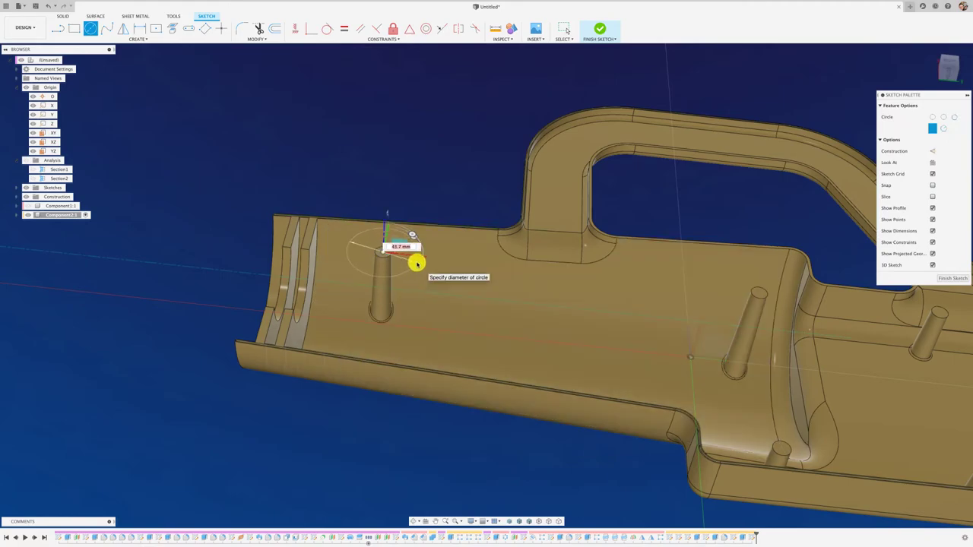
key(Escape)
key(e)
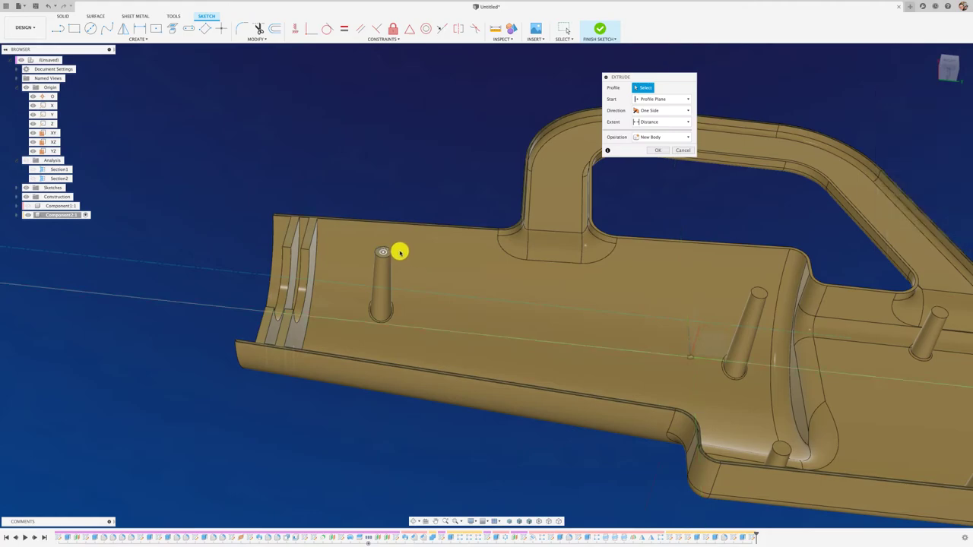
click(385, 252)
drag(382, 246, 382, 286)
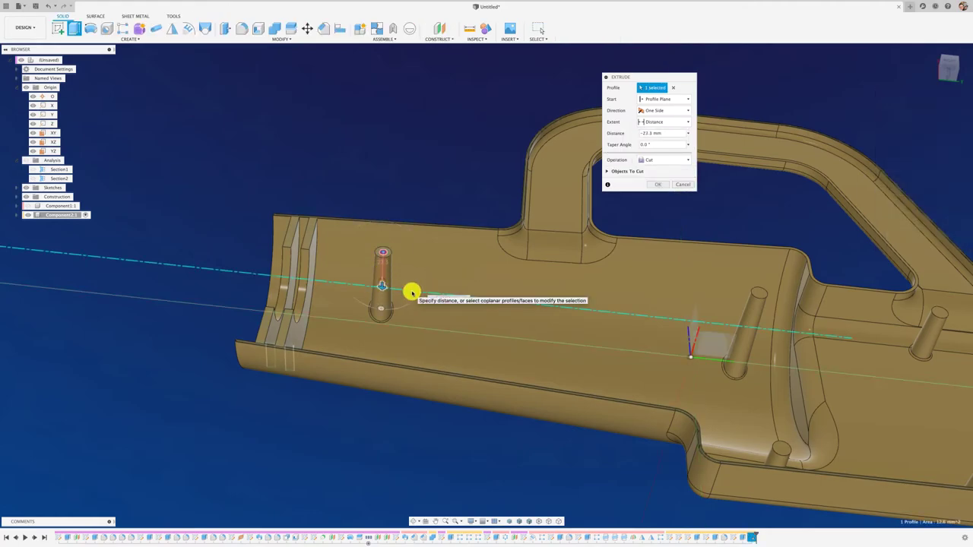
text(-20)
click(657, 185)
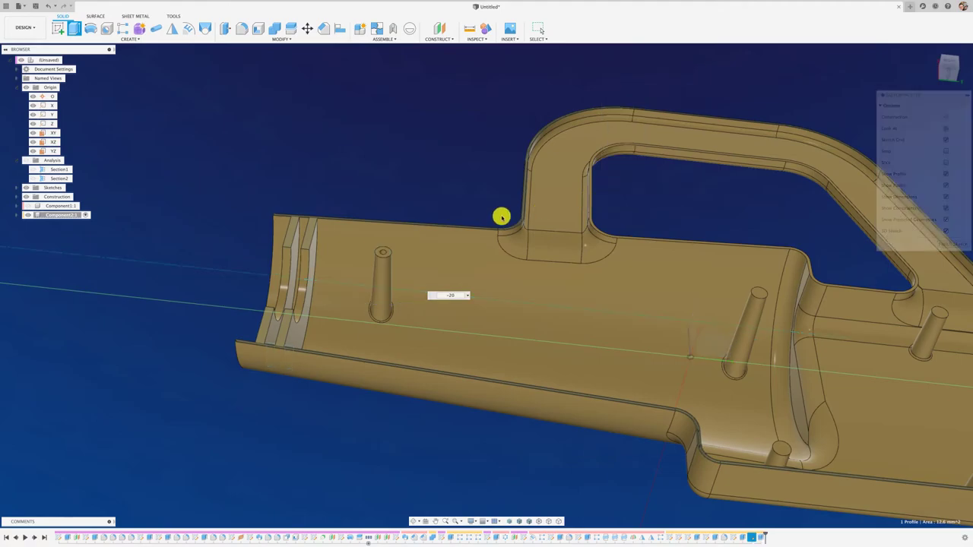
shift+middle_drag(499, 218, 287, 149)
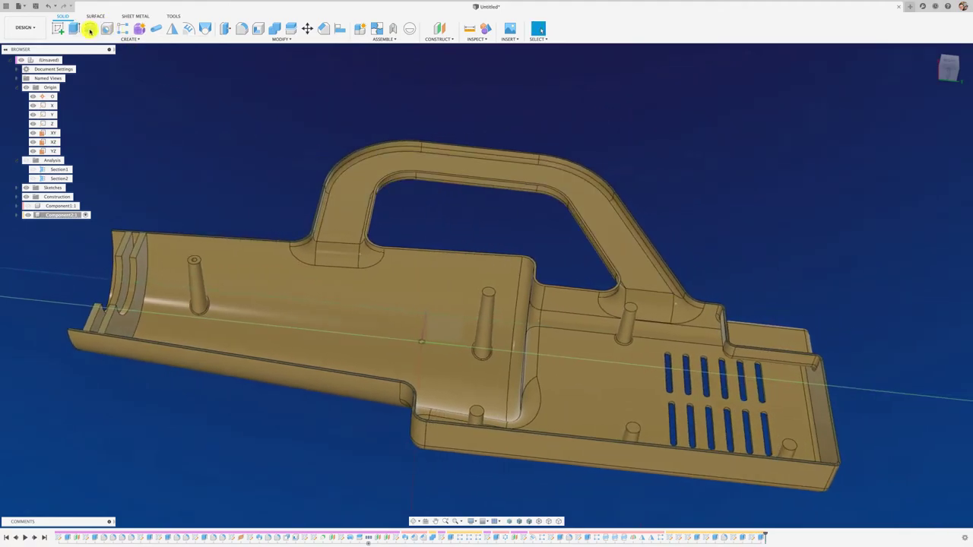
Step: In a new sketch, draw circles on the front boss and the vent-side boss
click(58, 29)
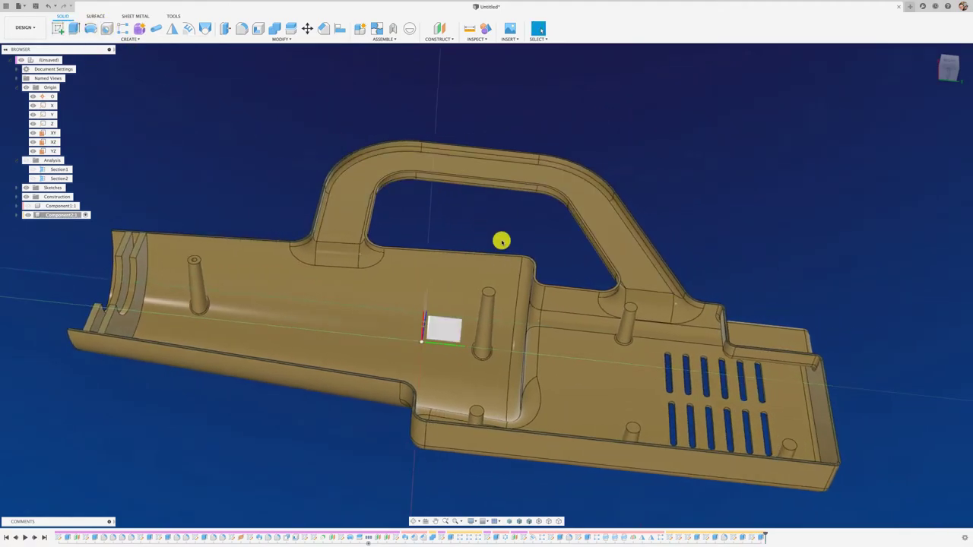
click(489, 294)
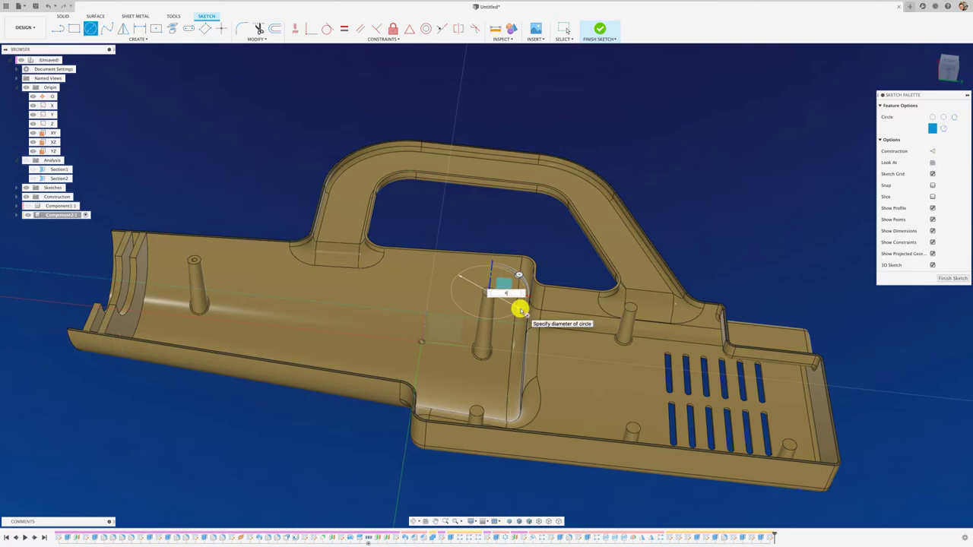
key(Escape)
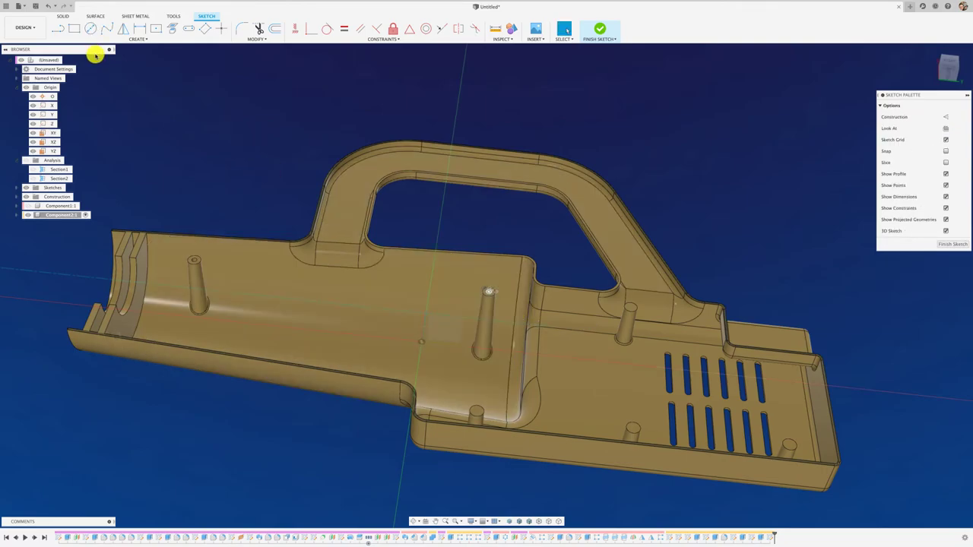
click(90, 28)
key(c)
click(476, 410)
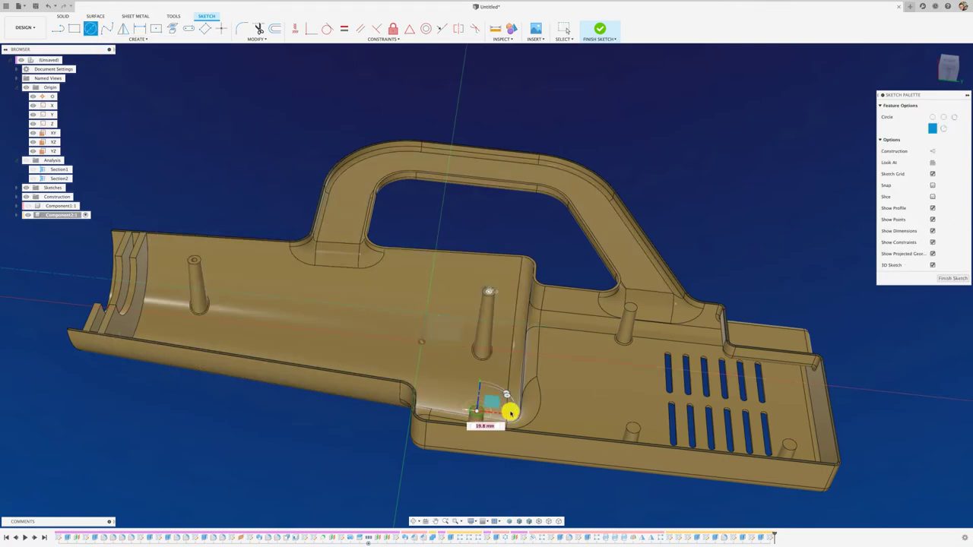
key(Escape)
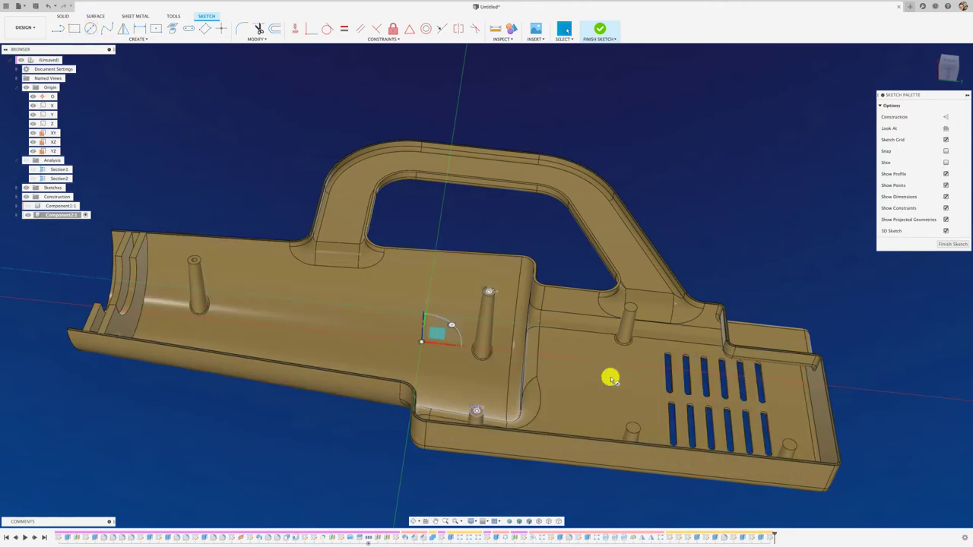
key(c)
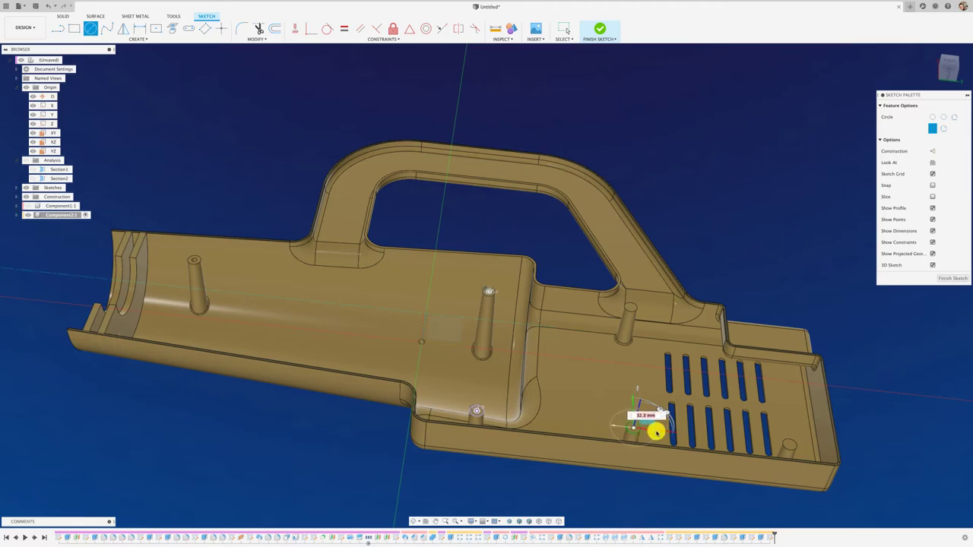
key(Return)
key(Escape)
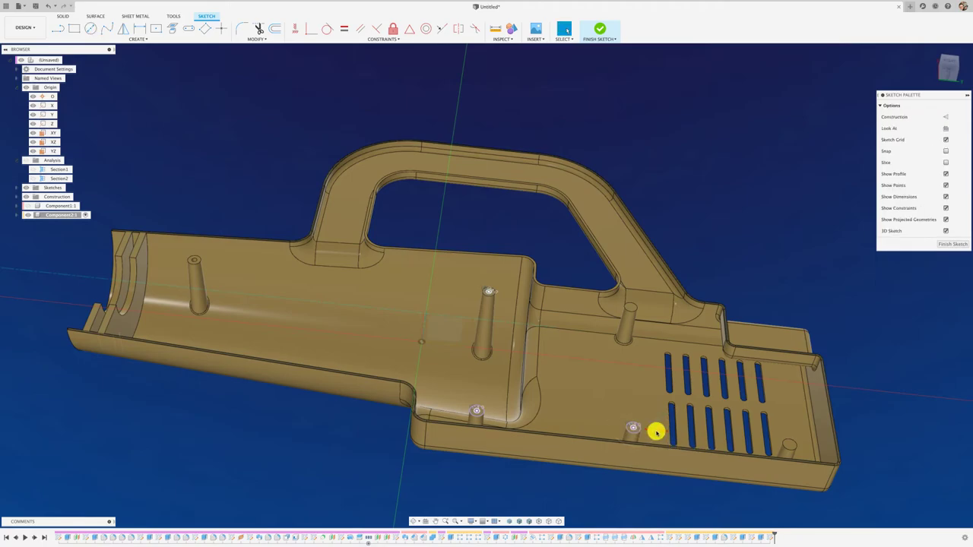
Step: Extrude the three circle profiles -21.5 mm as a cut
key(e)
click(634, 428)
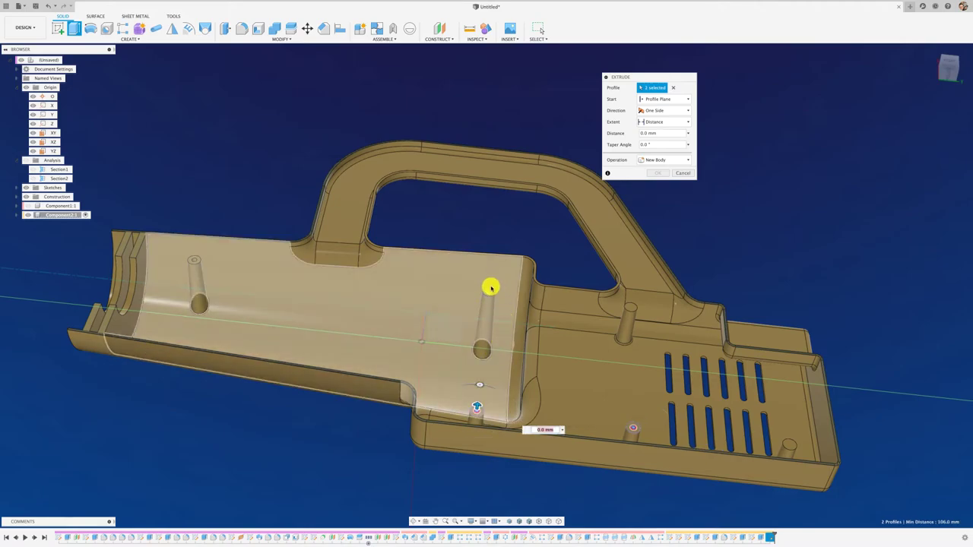
drag(490, 287, 486, 315)
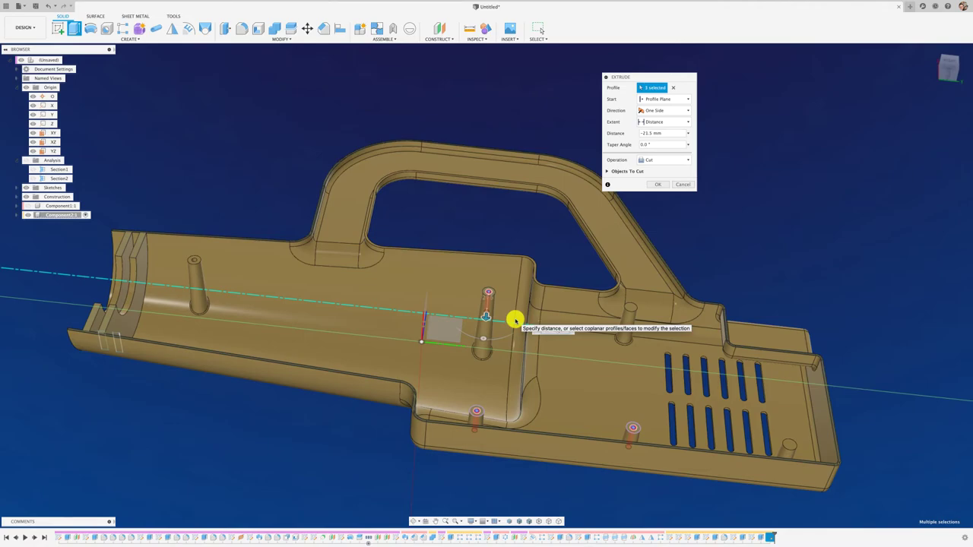
key(Return)
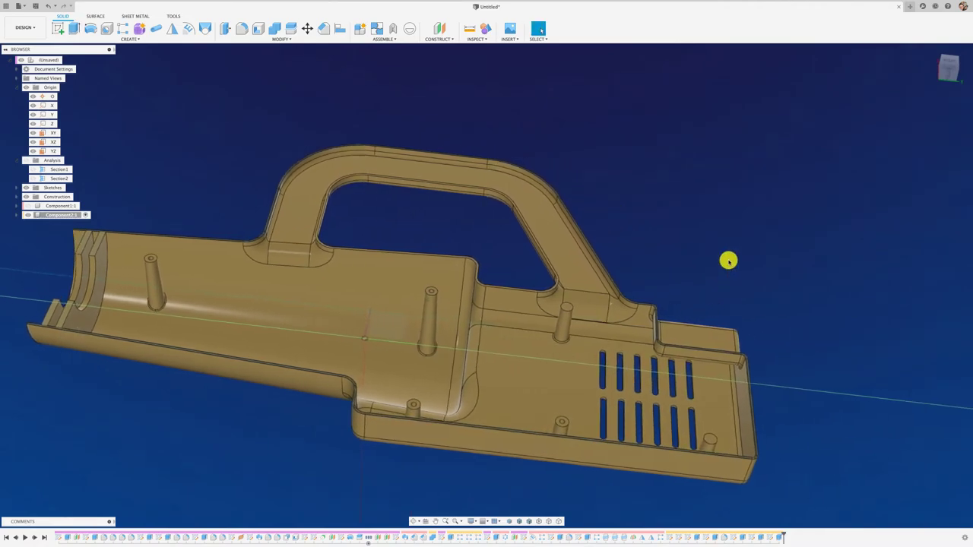
Step: Sketch a small centred circle on the boss under the handle and cut it -24.5 mm
click(60, 28)
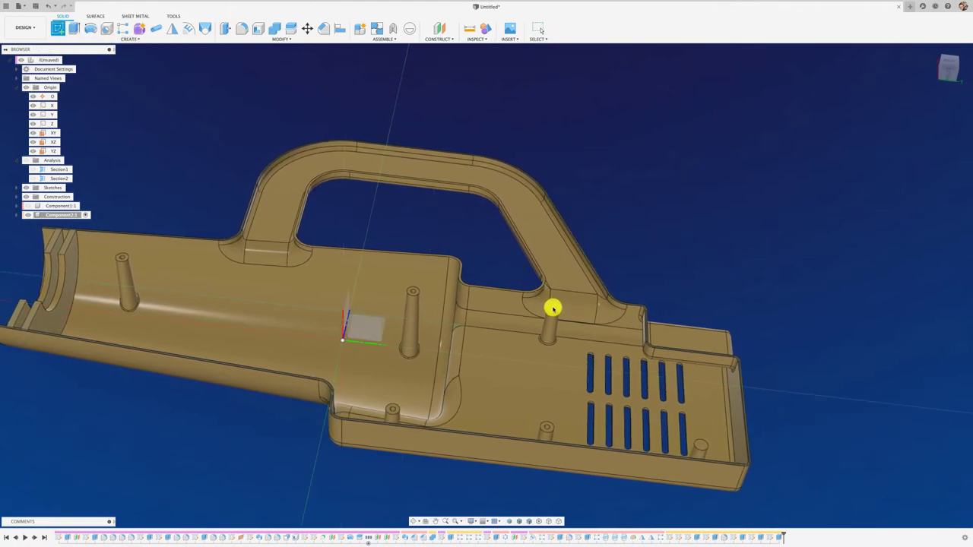
click(553, 308)
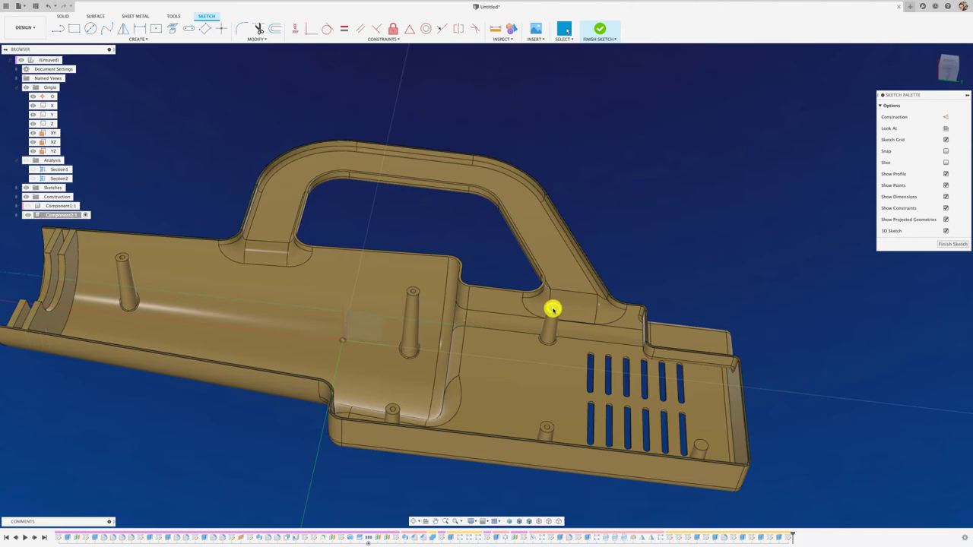
key(c)
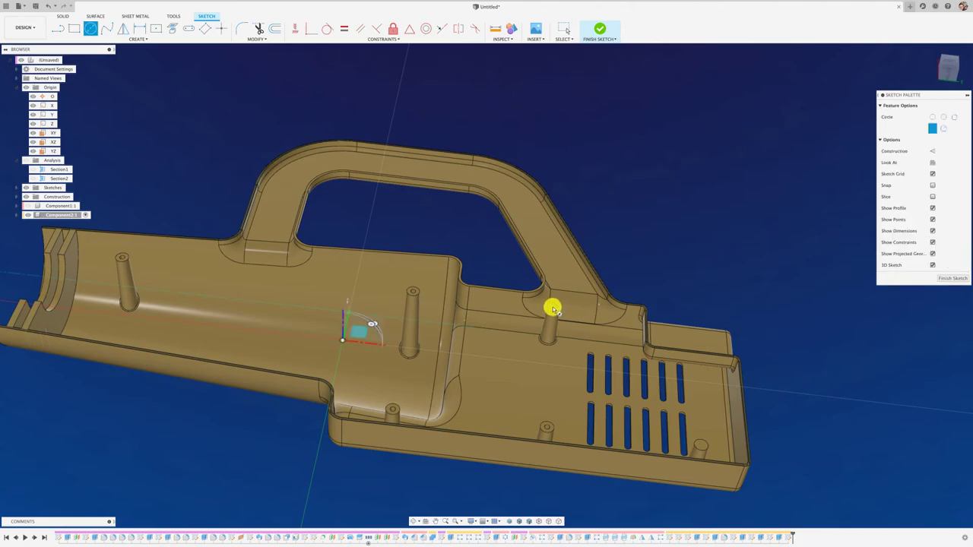
click(553, 308)
key(Return)
key(Escape)
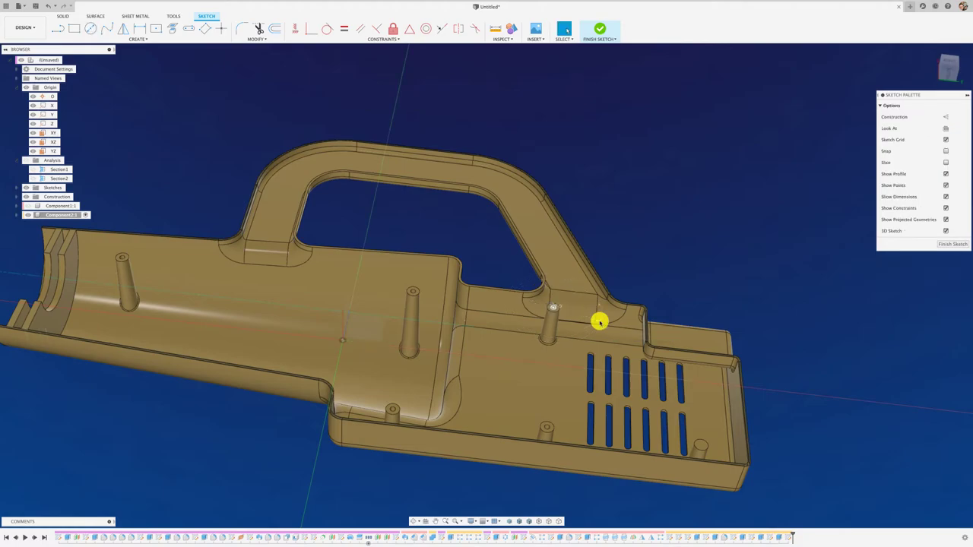
key(e)
click(555, 308)
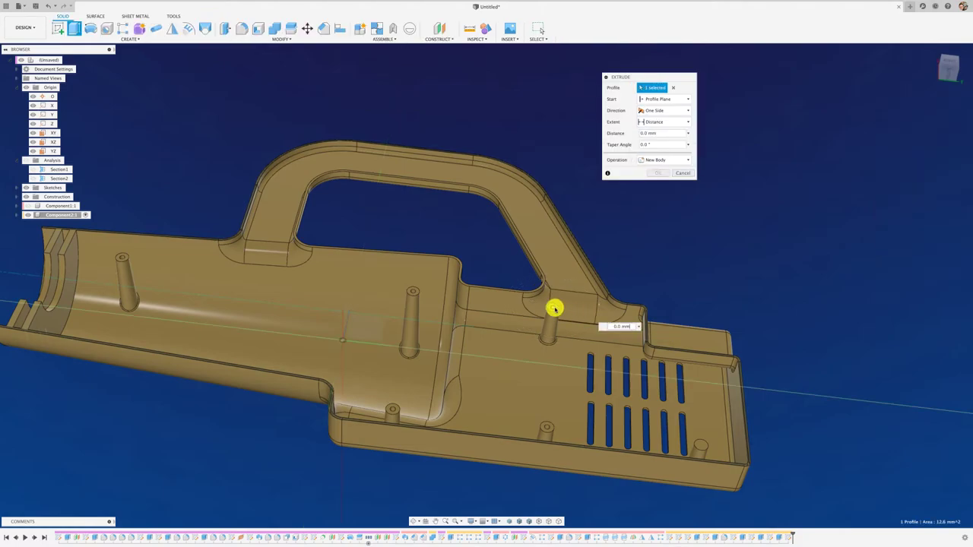
drag(554, 303, 552, 326)
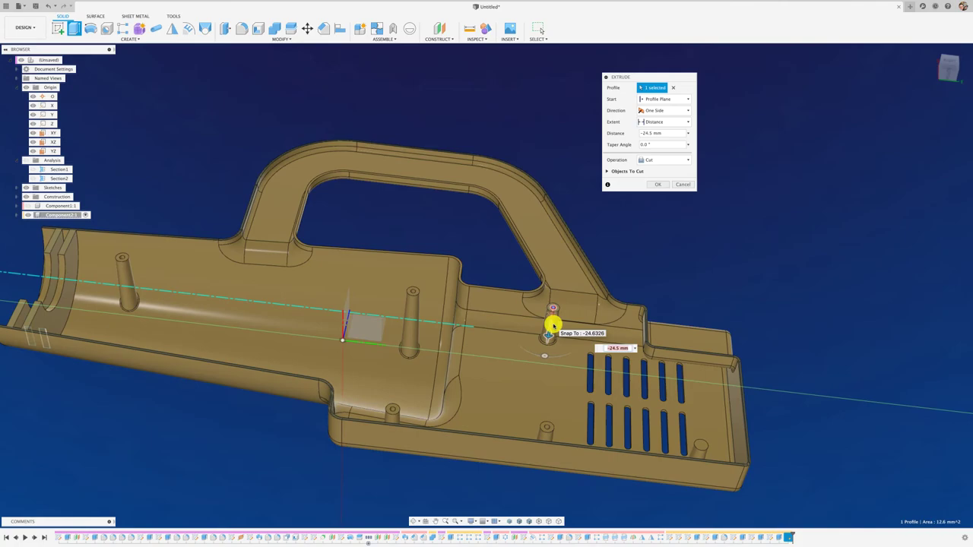
key(Return)
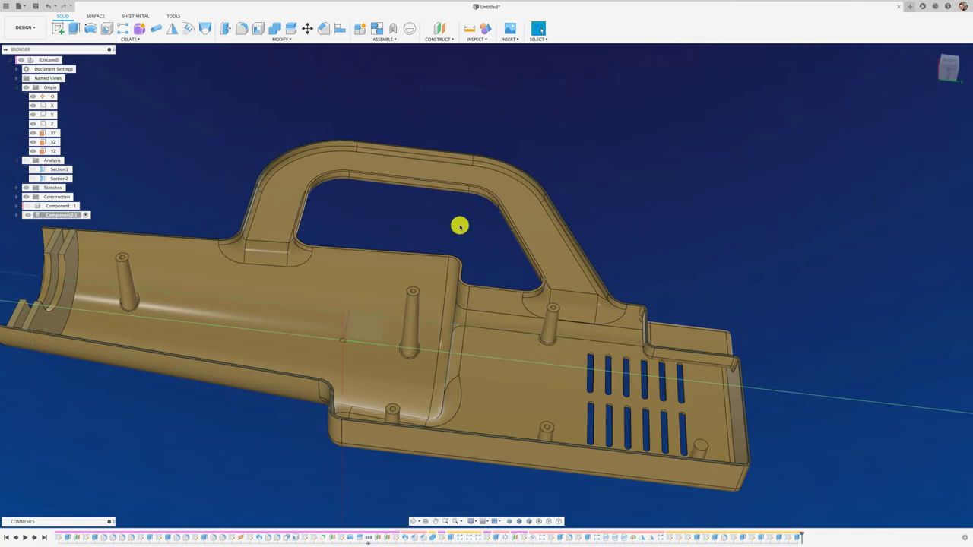
Step: Sketch a small circle on the corner boss beside the vents and cut it -18.4 mm
click(61, 29)
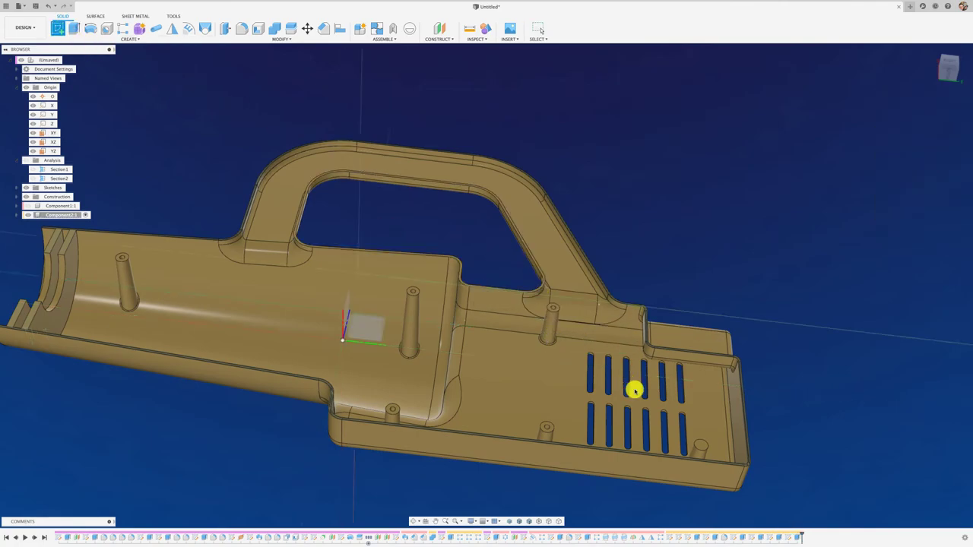
click(702, 447)
key(c)
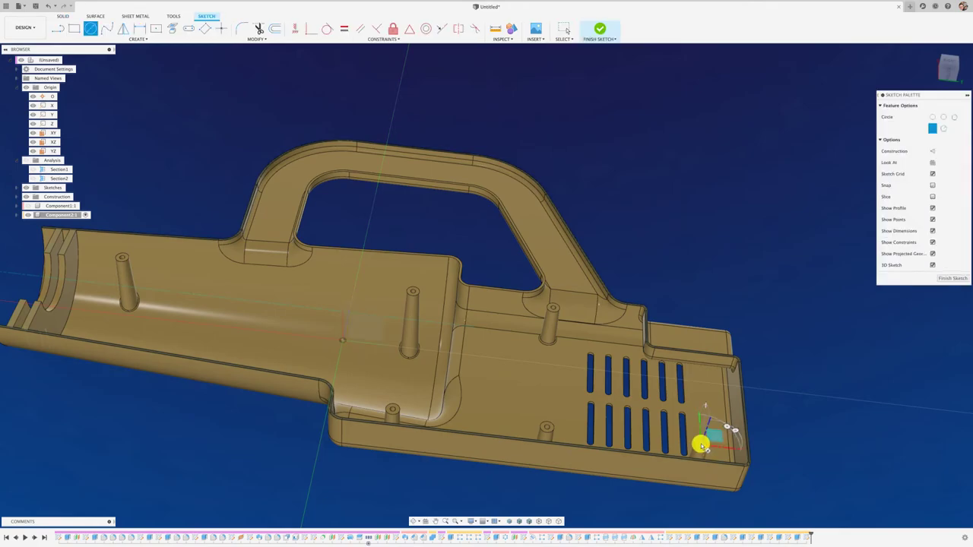
click(700, 445)
key(Escape)
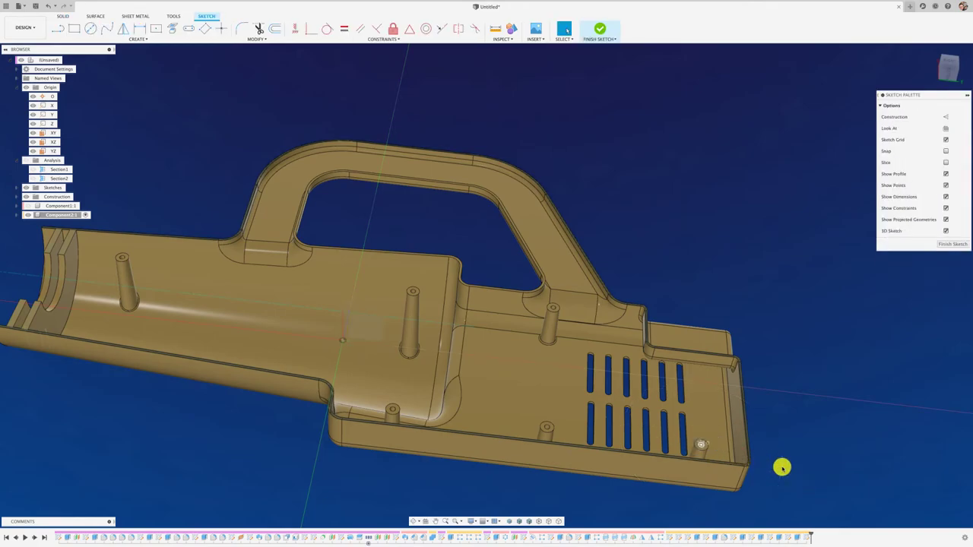
key(e)
click(701, 447)
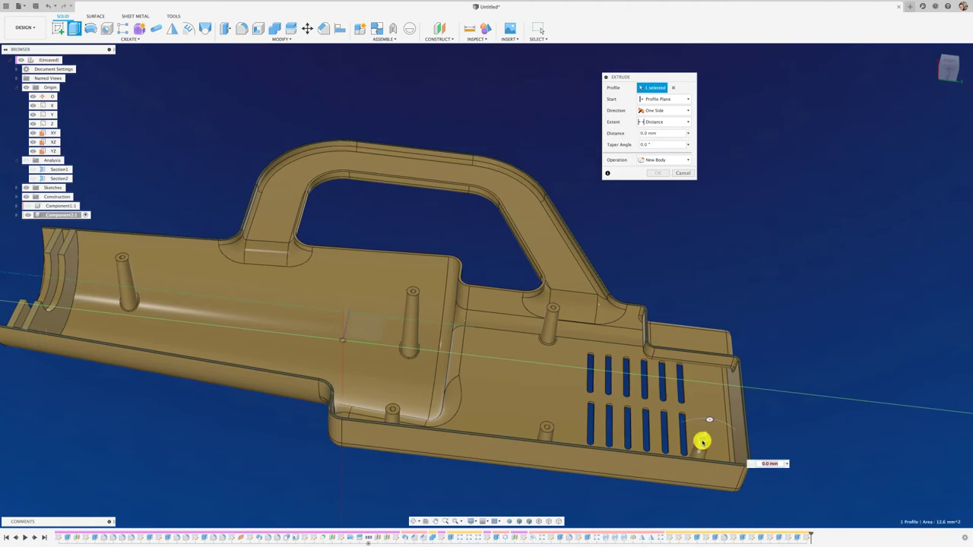
drag(701, 450, 701, 455)
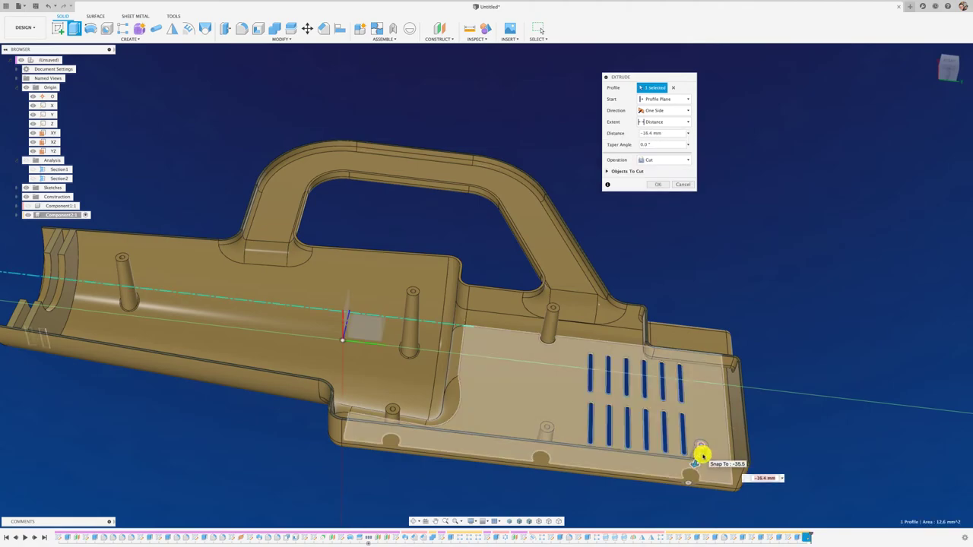
key(Return)
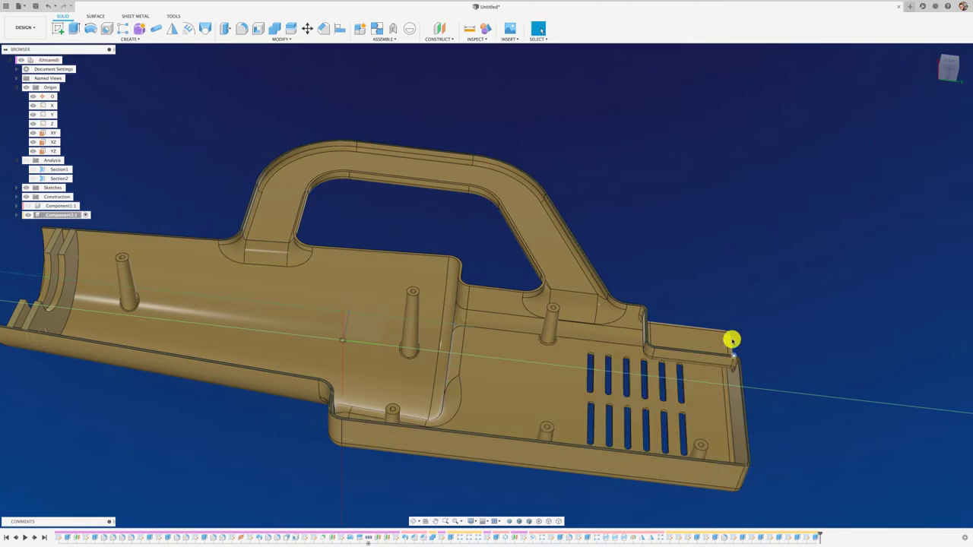
Step: Orbit to the barrel's outer side and start a sketch on the holed boss face
mouse_move(711, 277)
shift+middle_down()
mouse_move(451, 282)
mouse_move(445, 121)
mouse_move(467, 141)
shift+middle_up()
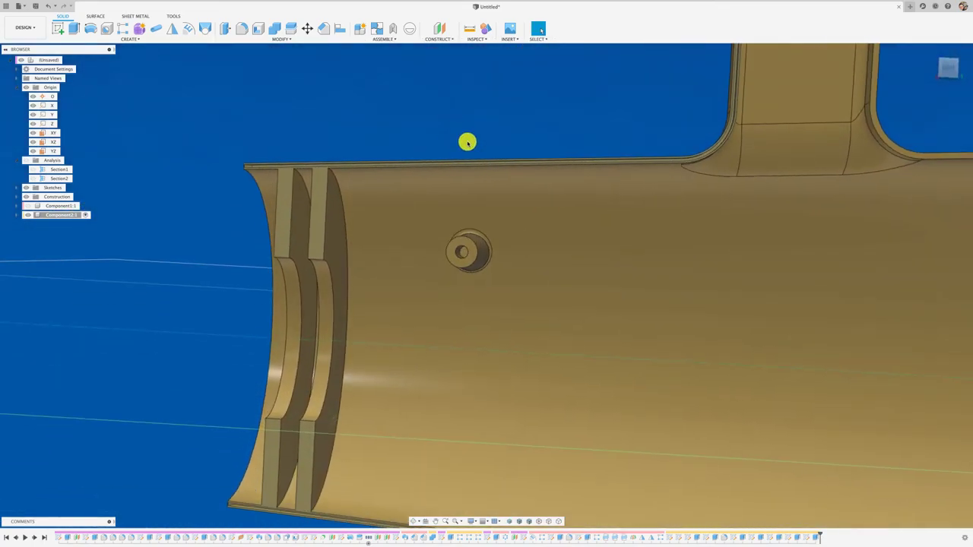
click(57, 28)
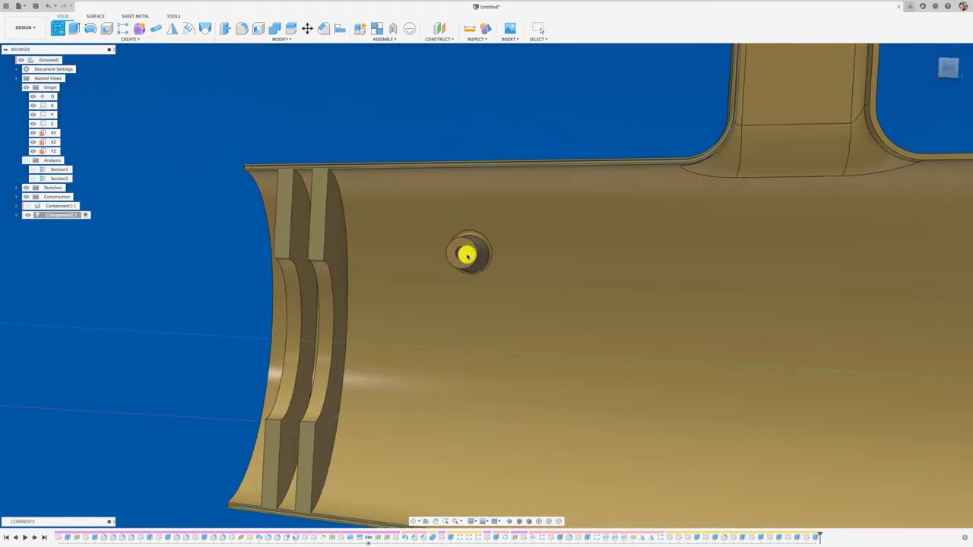
click(465, 255)
Step: Draw a circle around the boss hole and dimension its diameter to 6 mm
key(c)
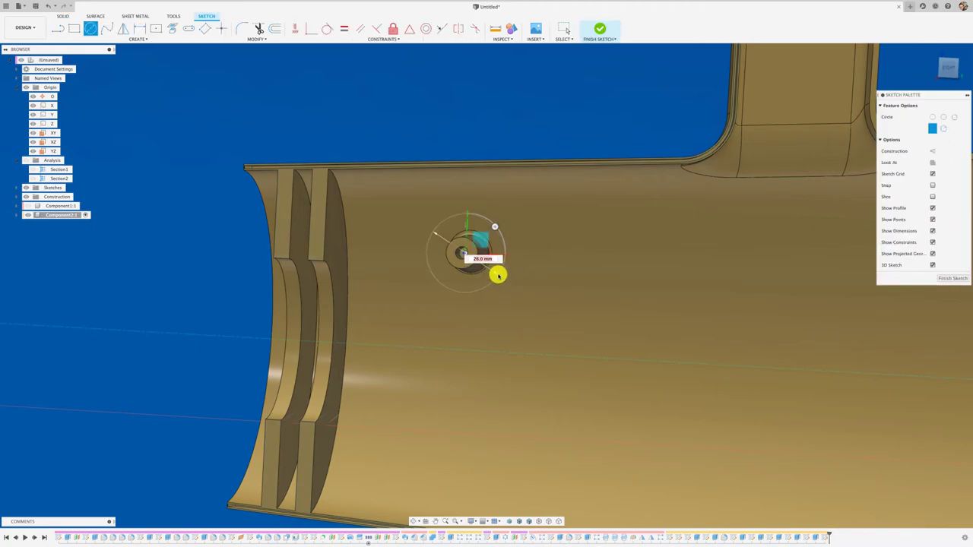
click(494, 269)
key(Escape)
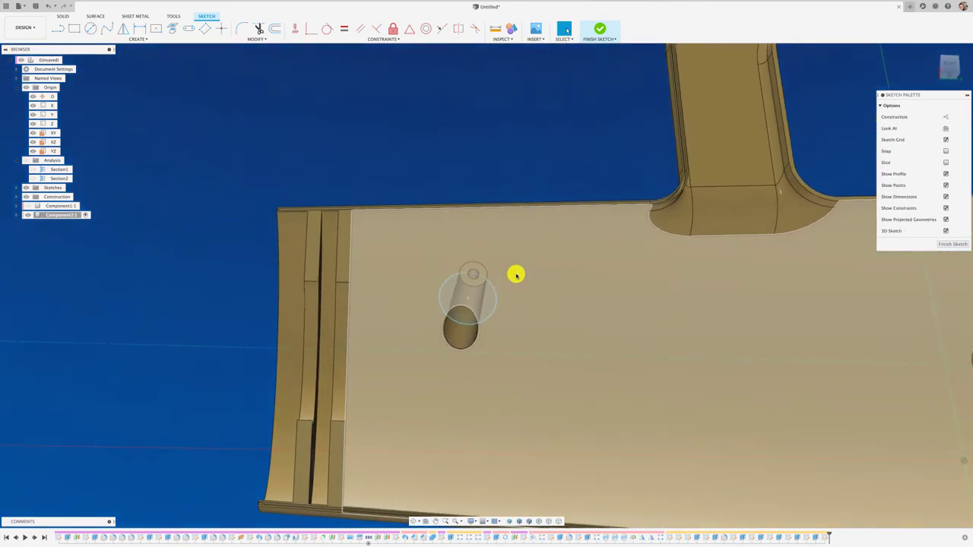
key(d)
click(497, 299)
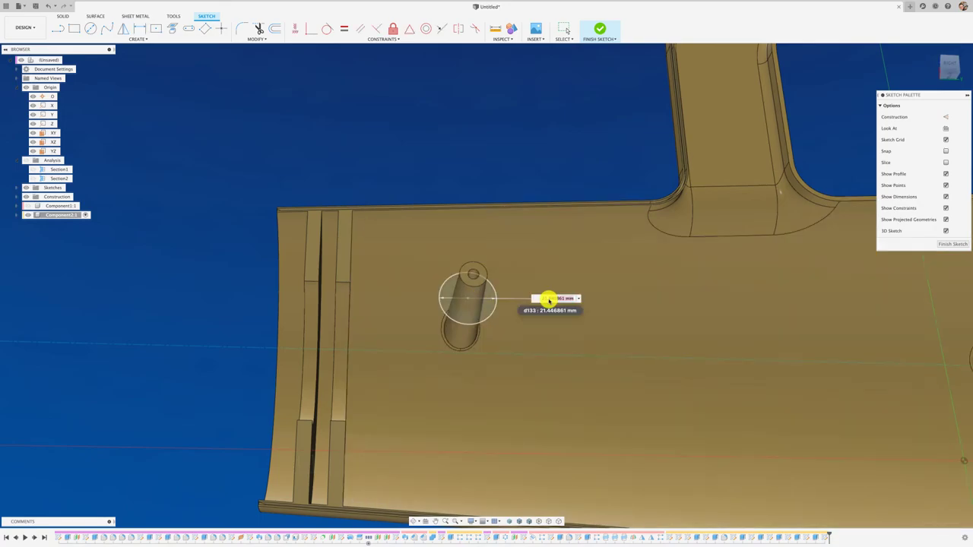
text(6)
key(Return)
key(Escape)
Step: Extrude both circle profiles -204.2 mm as a cut through the housing
key(e)
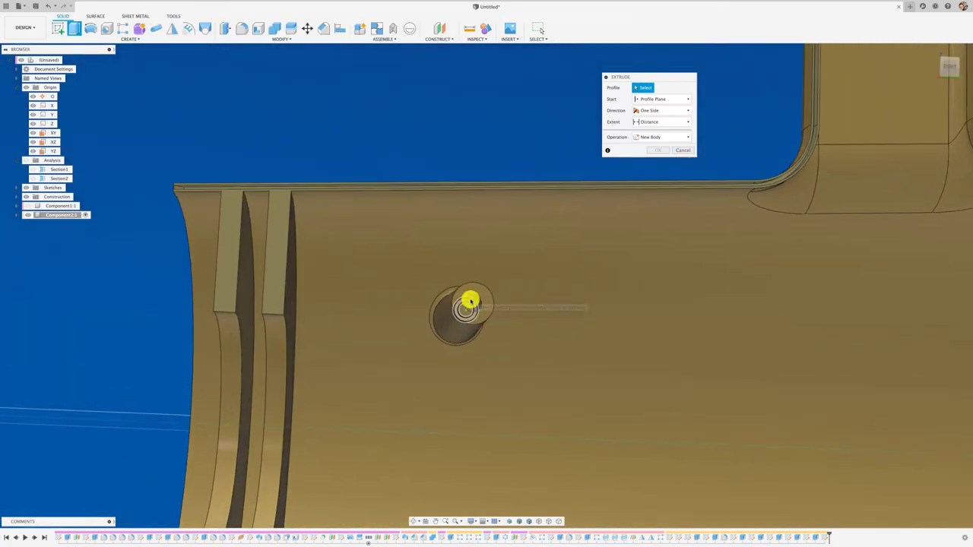
click(471, 307)
click(466, 311)
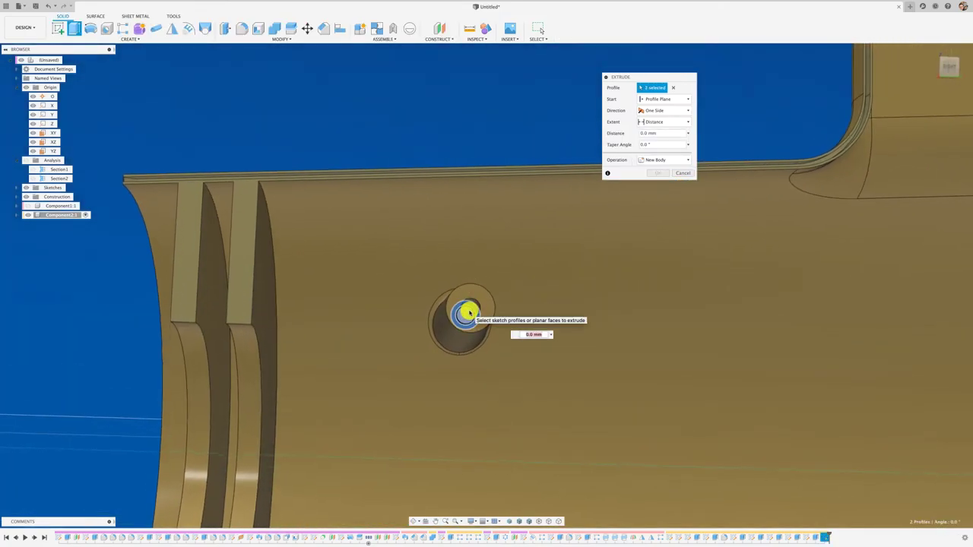
scroll(472, 304, down, 5)
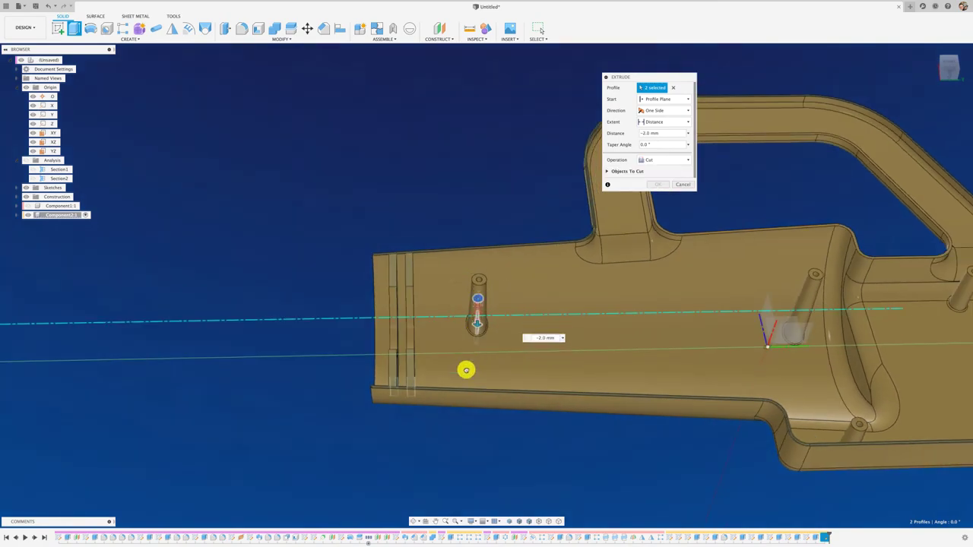
drag(478, 296, 456, 454)
shift+middle_drag(456, 454, 445, 434)
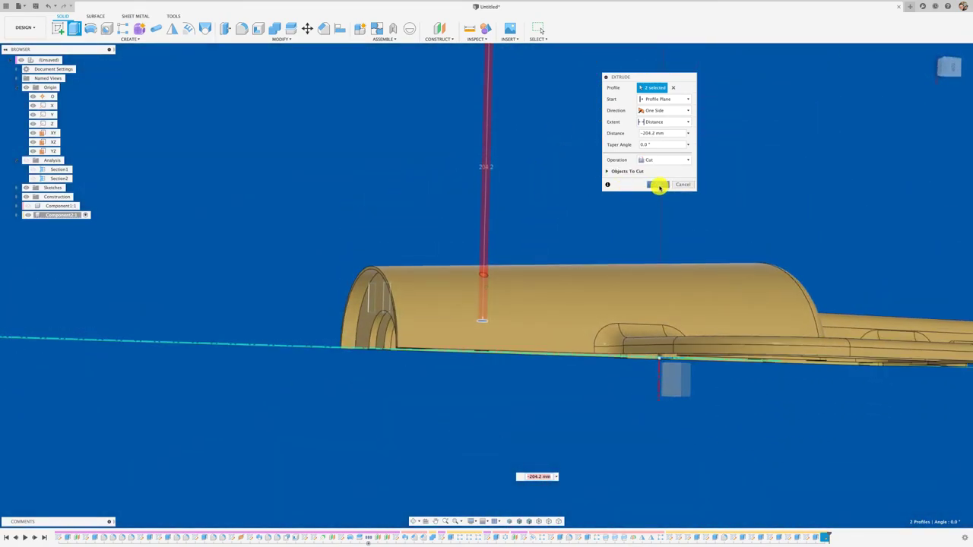
click(659, 186)
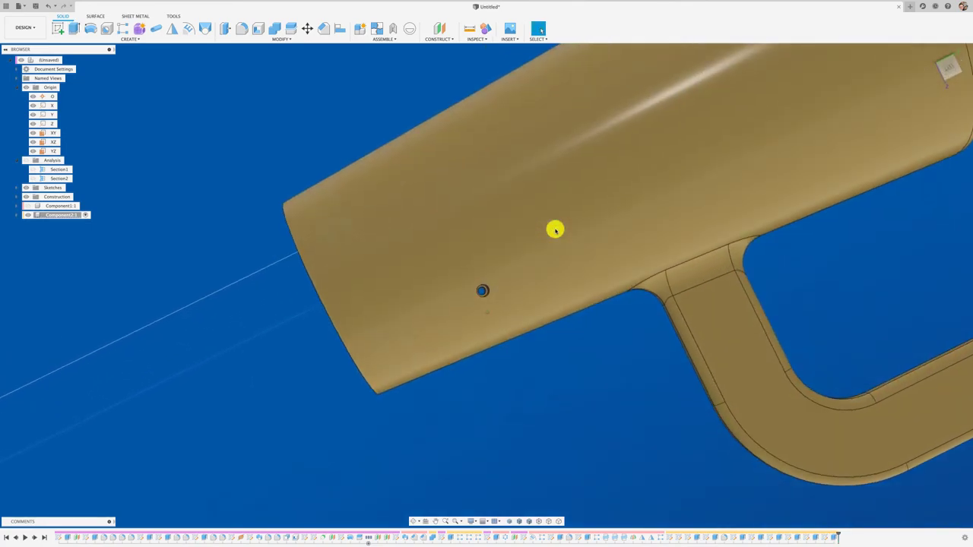
Step: Zoom in on the interior boss, try extruding its profile, then cancel
scroll(494, 302, up, 3)
scroll(493, 295, up, 3)
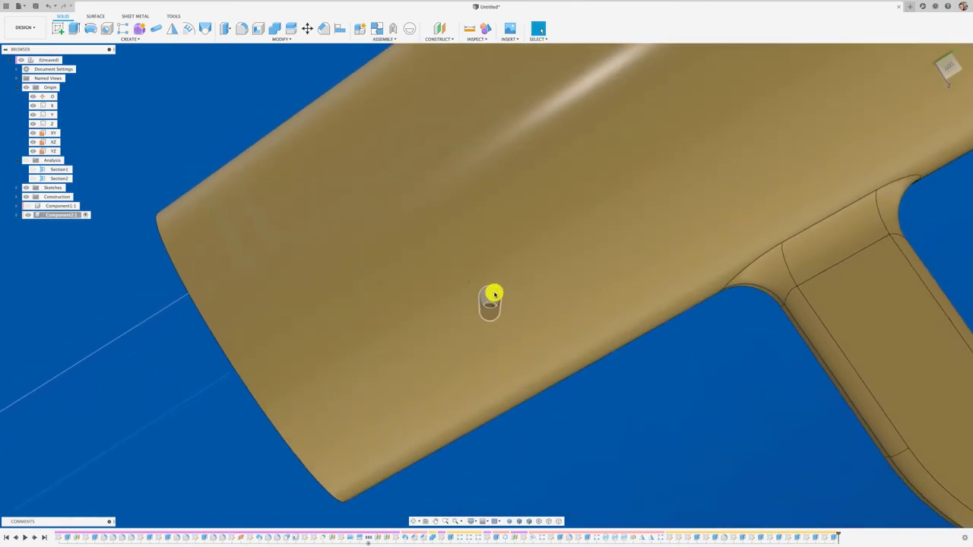
scroll(491, 296, down, 2)
scroll(502, 278, down, 2)
scroll(502, 278, down, 2)
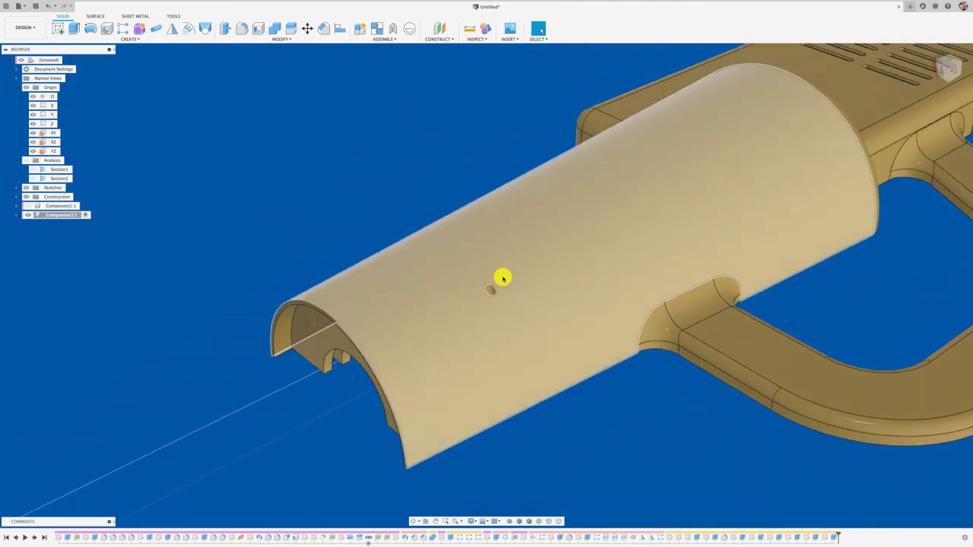
scroll(502, 278, down, 2)
shift+middle_drag(502, 278, 502, 278)
scroll(503, 278, down, 3)
scroll(502, 279, down, 2)
scroll(501, 278, up, 3)
scroll(535, 397, up, 2)
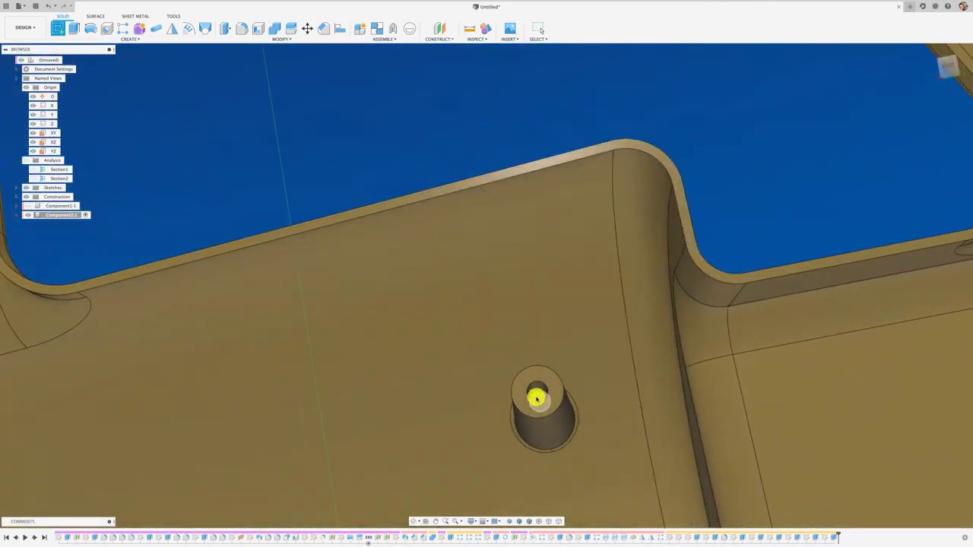
click(536, 398)
key(e)
scroll(532, 380, down, 5)
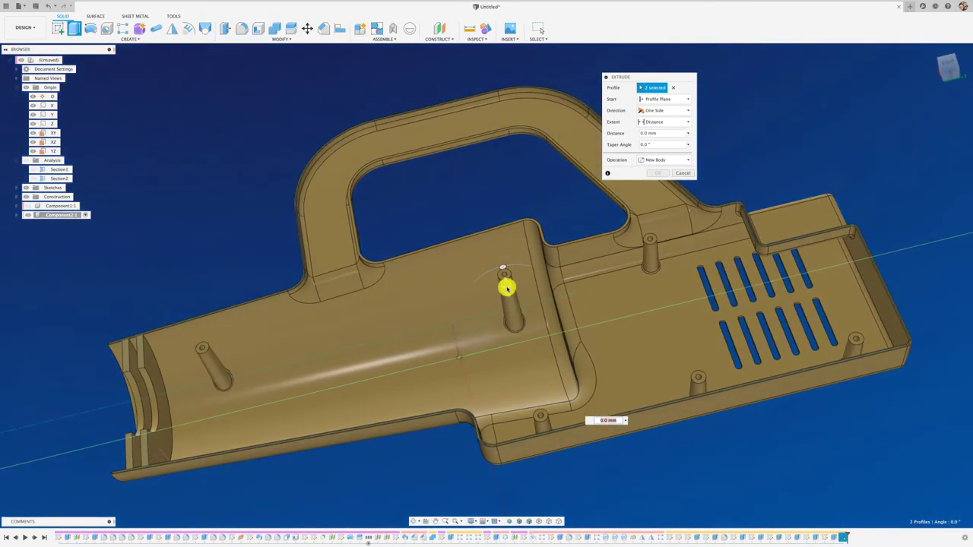
key(Escape)
Step: Select the boss's inner circle plus a second profile for extrusion, then cancel
shift+middle_drag(506, 287, 567, 243)
scroll(567, 244, up, 3)
scroll(347, 180, up, 3)
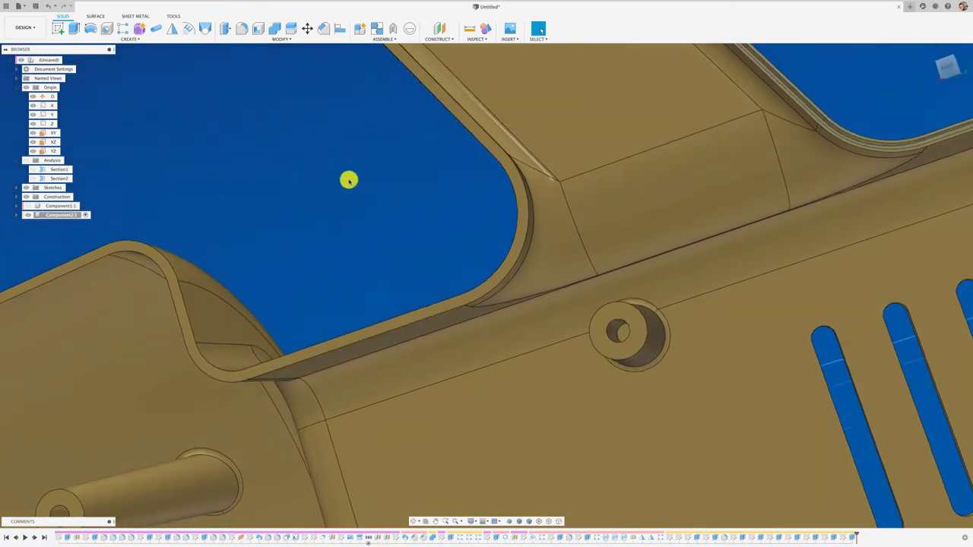
click(620, 331)
click(651, 360)
key(e)
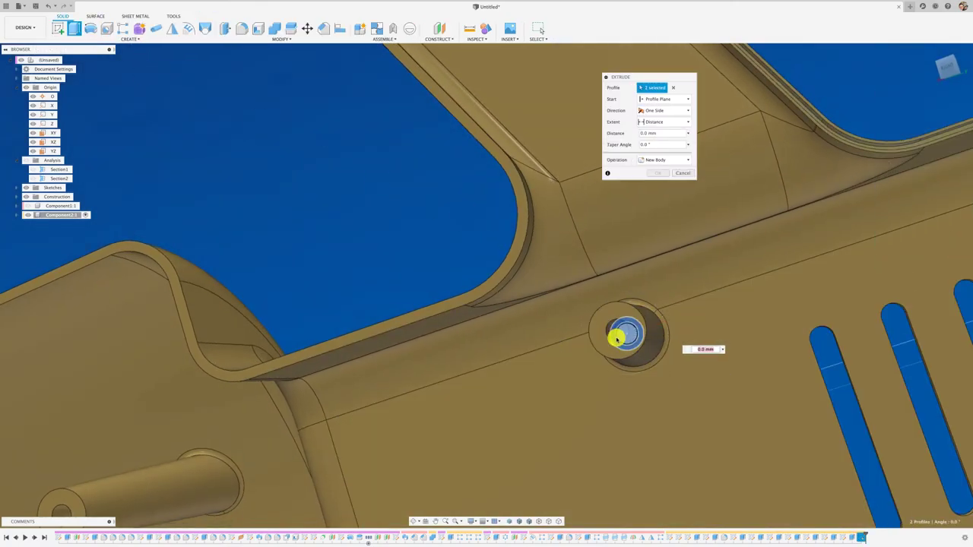
scroll(601, 357, down, 5)
key(Escape)
mouse_move(597, 307)
shift+middle_down()
mouse_move(532, 266)
mouse_move(532, 329)
shift+middle_up()
scroll(485, 254, up, 5)
Step: Sketch a circle on the boss face and extrude it
key(c)
click(537, 305)
click(569, 340)
key(e)
click(656, 184)
mouse_move(655, 185)
shift+middle_down()
mouse_move(614, 204)
mouse_move(662, 205)
shift+middle_up()
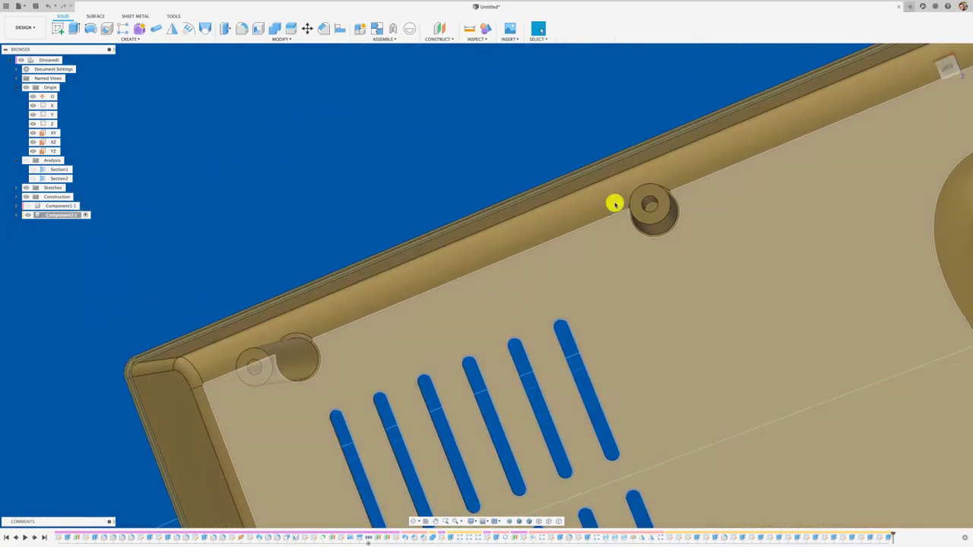
Step: Sketch a circle centred on the next boss and cut a hole into it
key(c)
click(663, 205)
click(683, 212)
click(716, 234)
key(e)
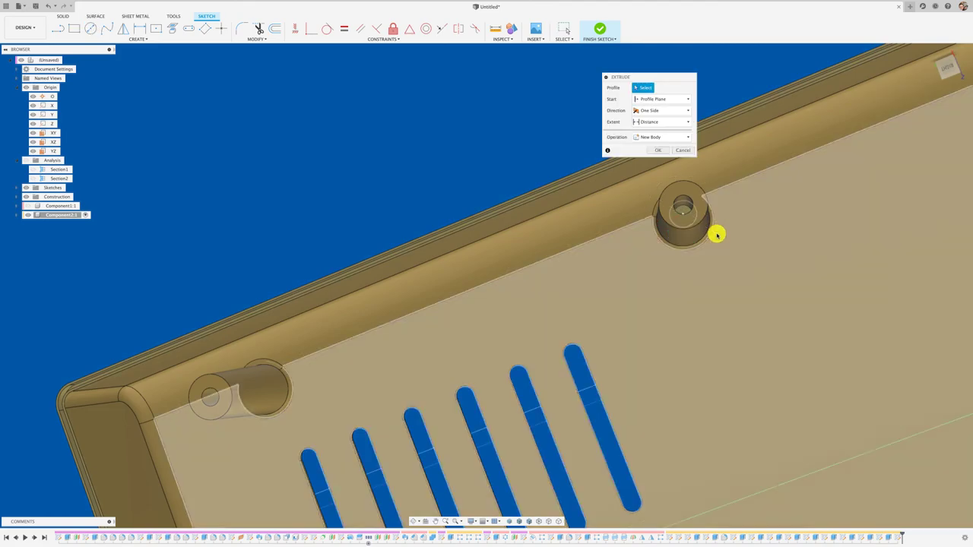
click(687, 218)
mouse_move(686, 217)
shift+middle_down()
mouse_move(615, 267)
mouse_move(527, 163)
mouse_move(532, 175)
shift+middle_up()
key(Return)
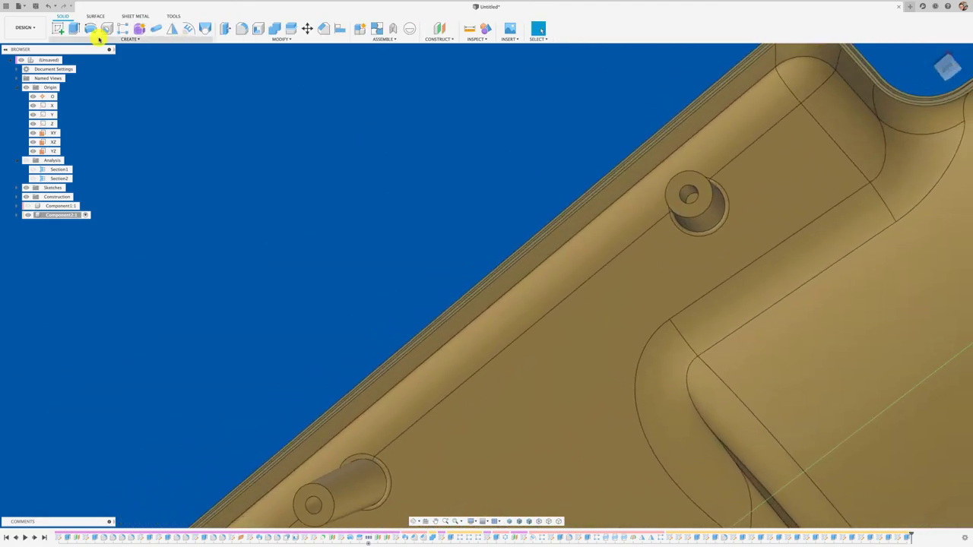
Step: Draw a circle at another boss centre and extrude it into a hole
key(c)
click(691, 200)
click(717, 250)
key(e)
click(690, 191)
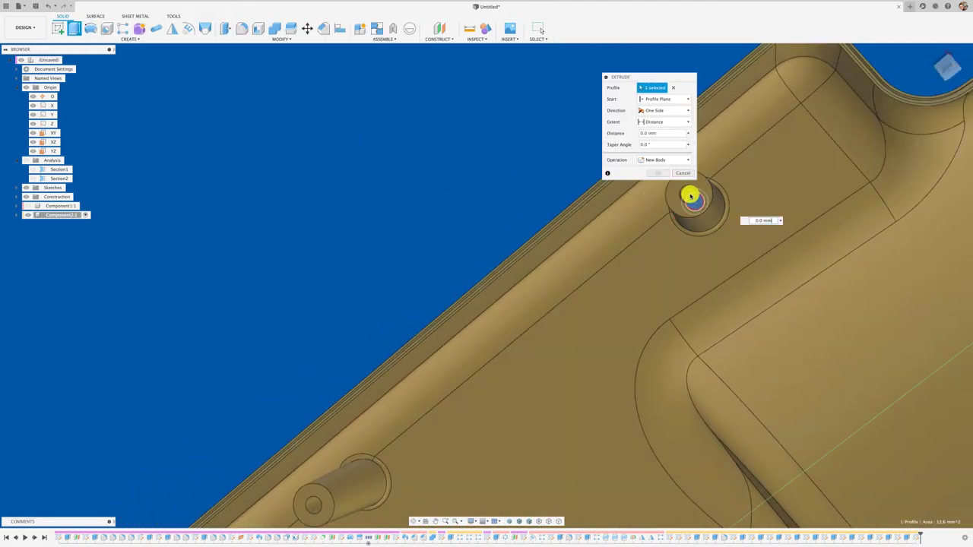
shift+middle_drag(690, 191, 639, 223)
key(Return)
mouse_move(660, 183)
shift+middle_down()
mouse_move(606, 189)
mouse_move(431, 173)
mouse_move(319, 266)
shift+middle_up()
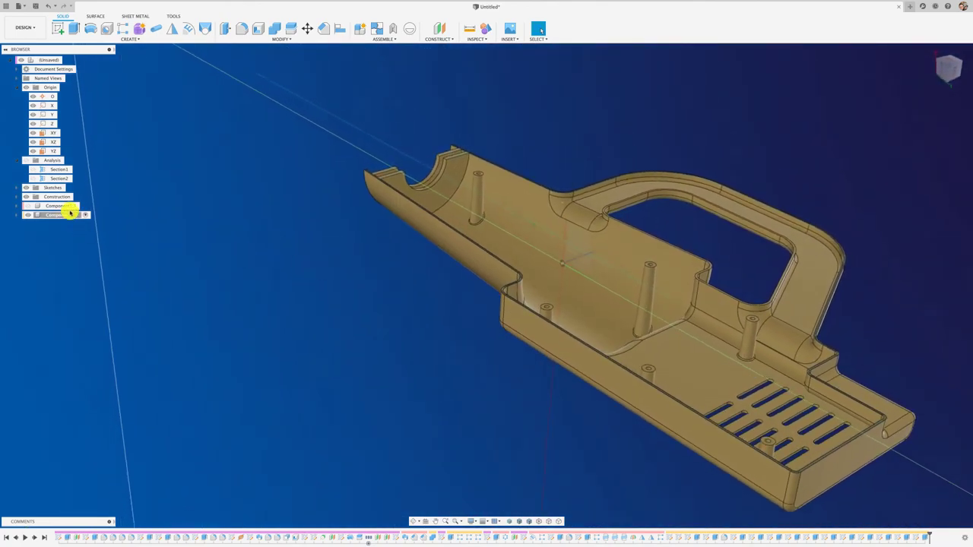
Step: Show Component1:1 again, make Component2:1 see-through, and orbit around the assembled housing
click(27, 205)
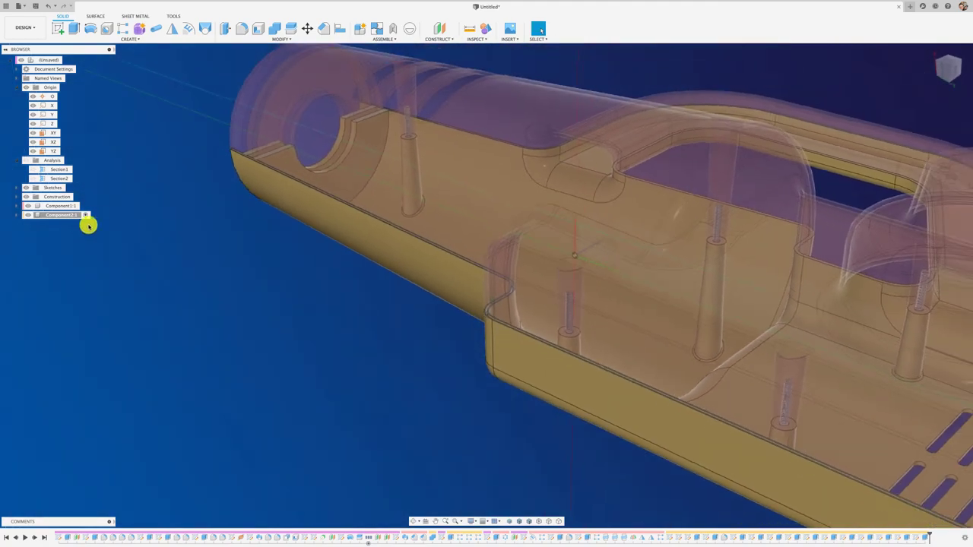
right_click(69, 215)
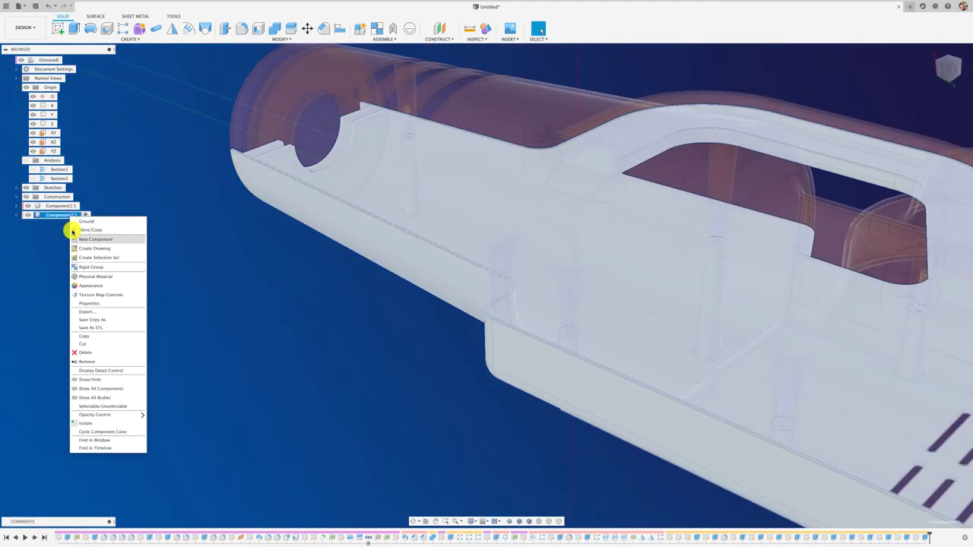
mouse_move(95, 415)
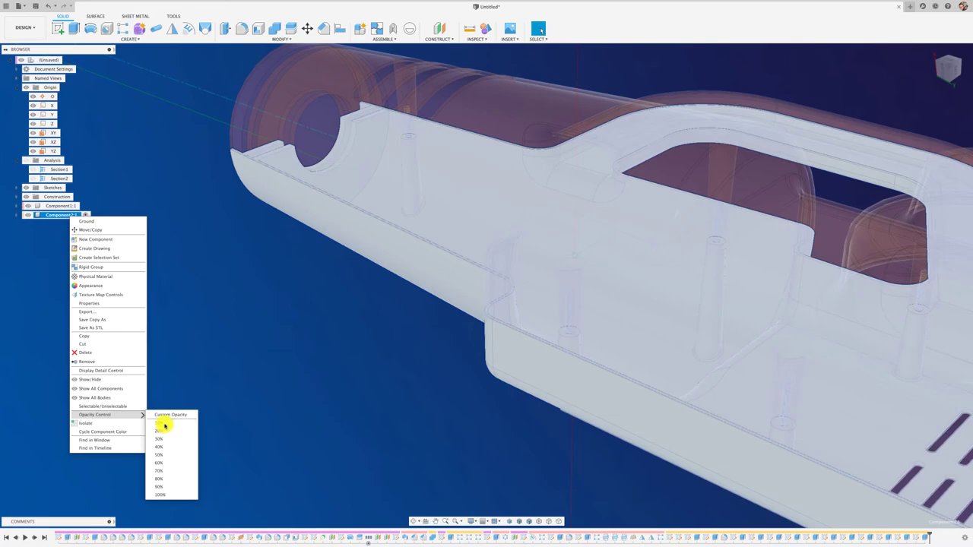
click(165, 427)
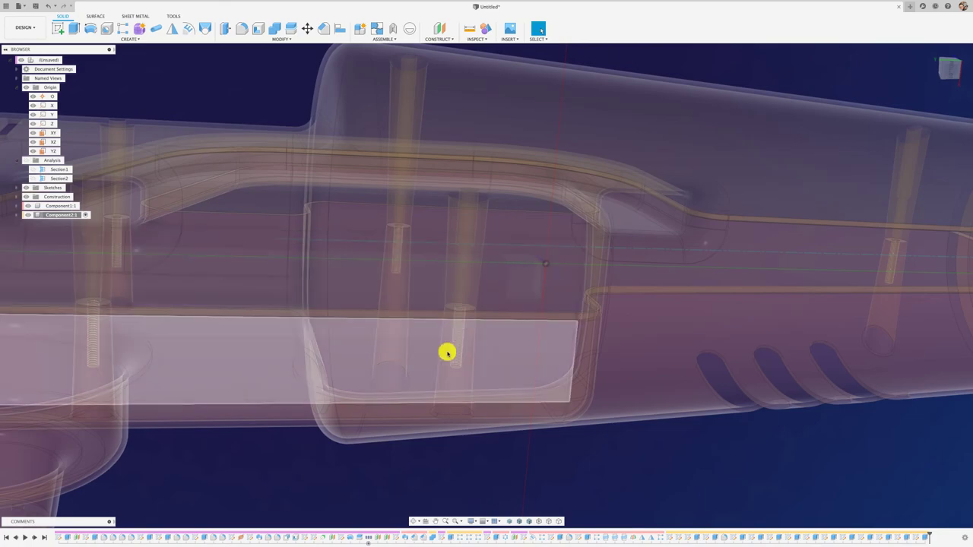
shift+middle_drag(451, 350, 468, 220)
scroll(475, 304, down, 5)
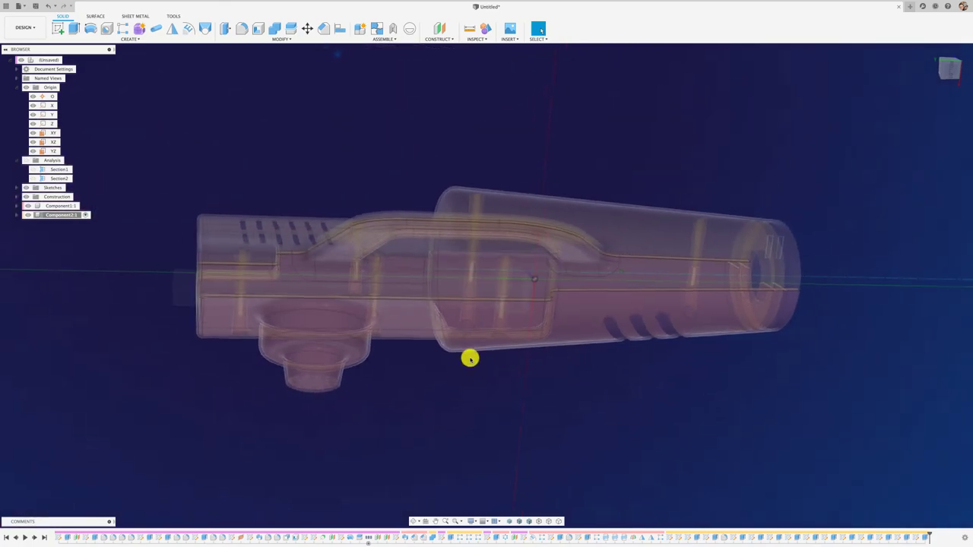
shift+middle_drag(469, 357, 542, 428)
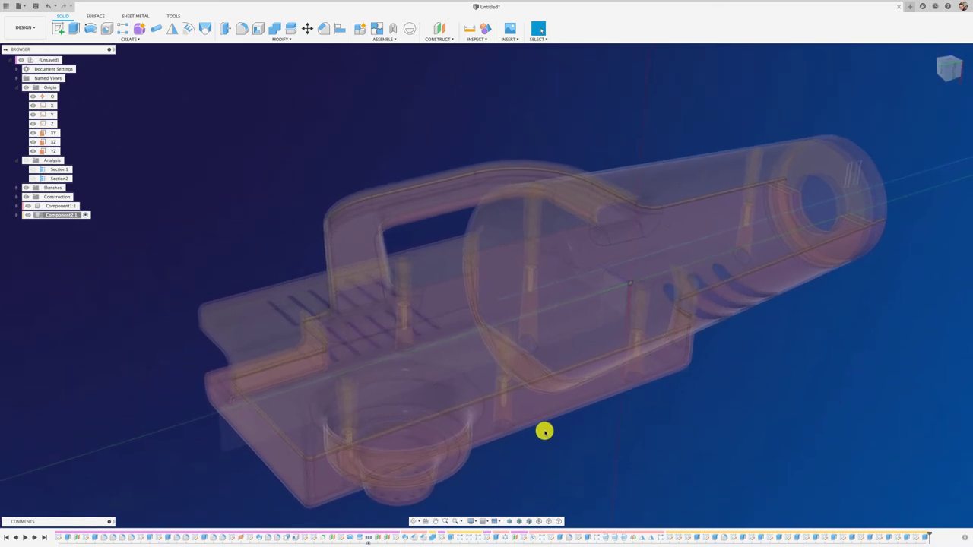
scroll(543, 428, up, 3)
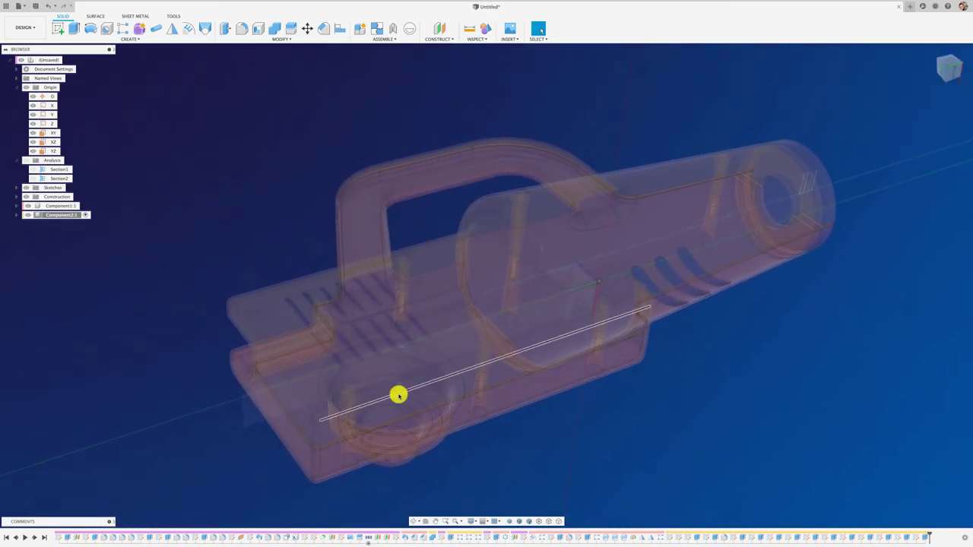
Step: Set both Component2:1 and Component1:1 opacity to 100% and turn off Component Color Cycling
right_click(66, 215)
mouse_move(95, 413)
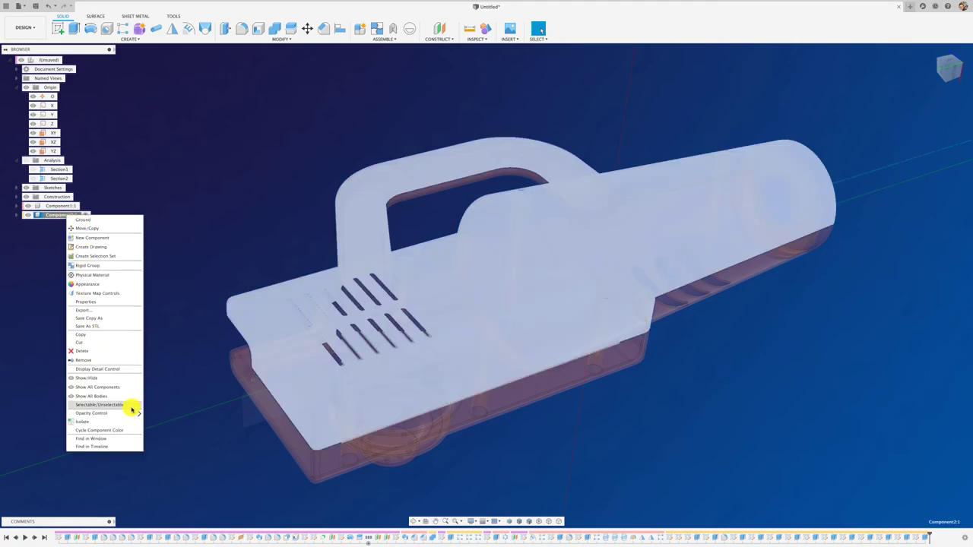
click(168, 494)
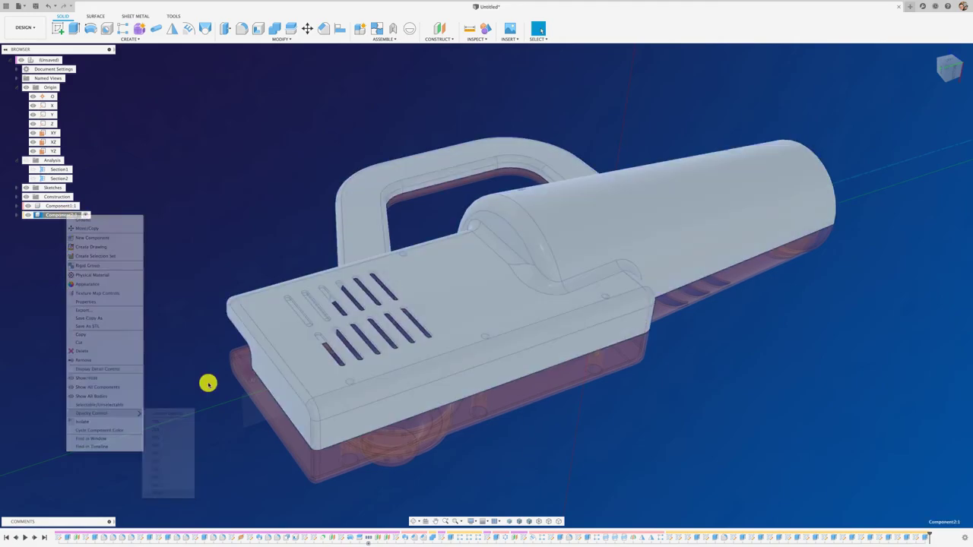
right_click(69, 206)
mouse_move(93, 414)
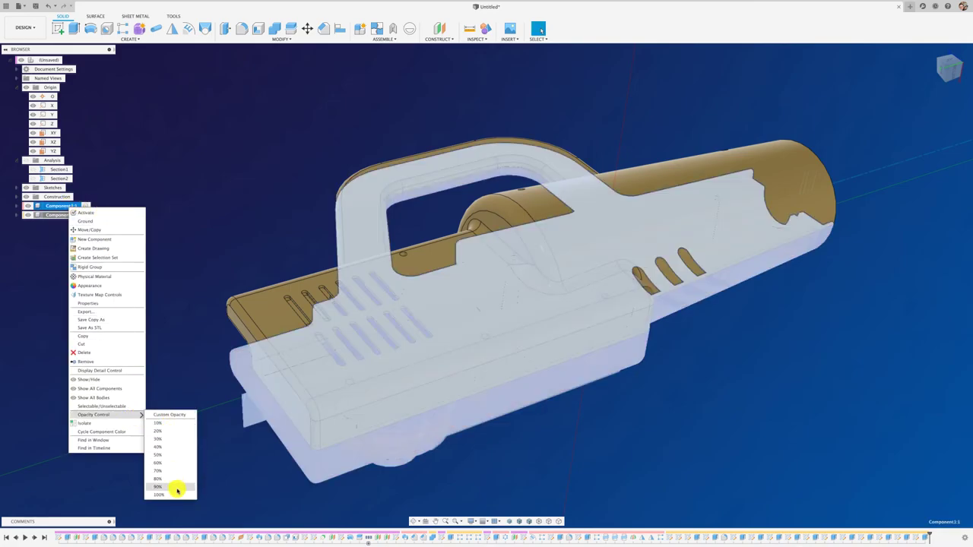
click(178, 494)
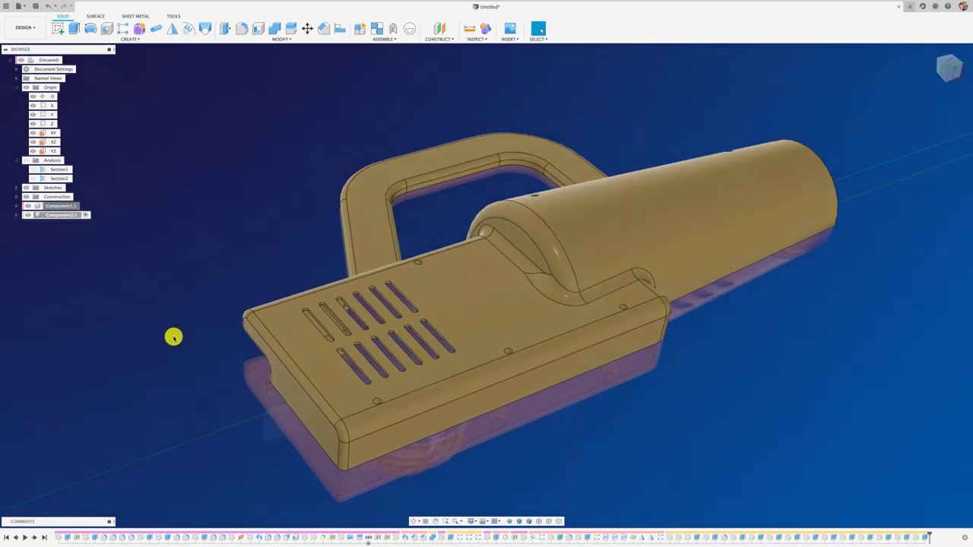
click(48, 61)
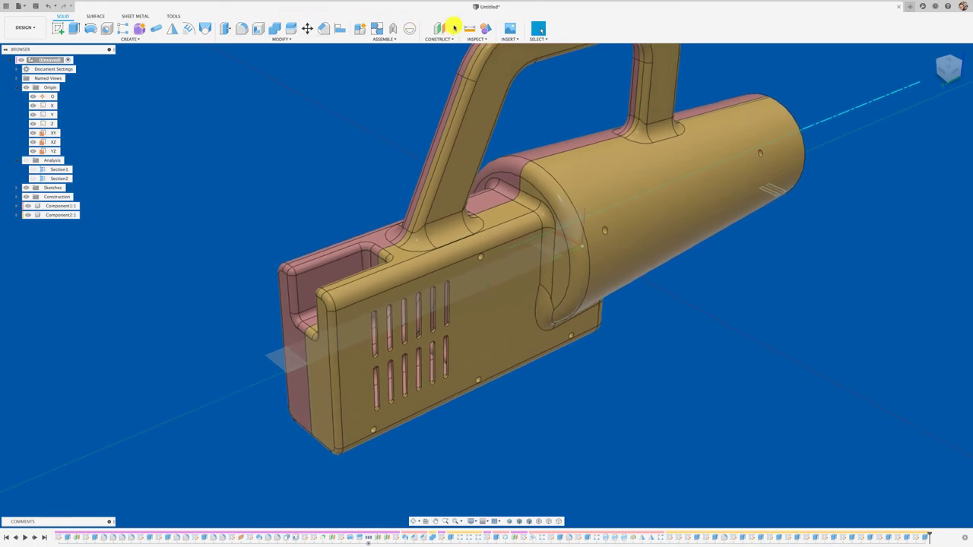
click(485, 30)
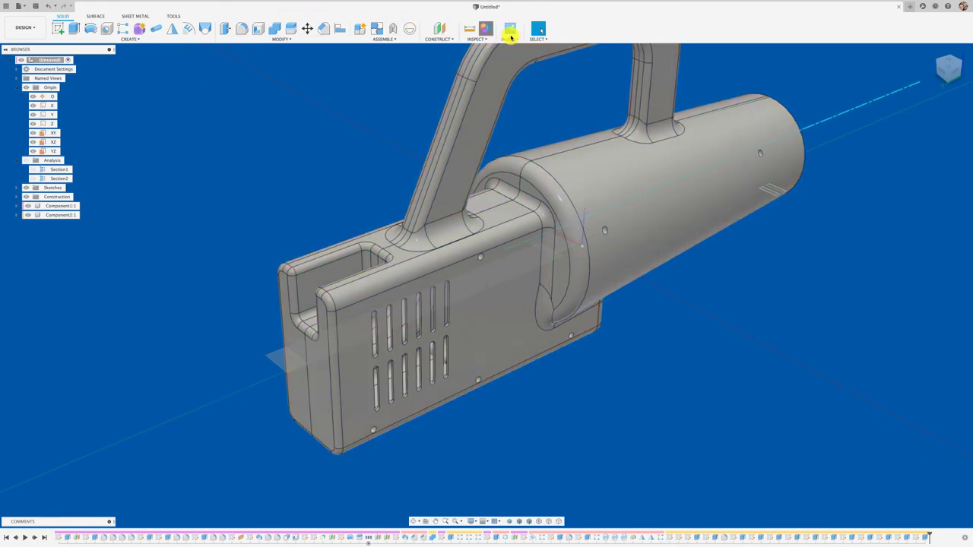
Step: Run a Section Analysis on the housing end face at about -34.7 mm, then cancel it
click(473, 39)
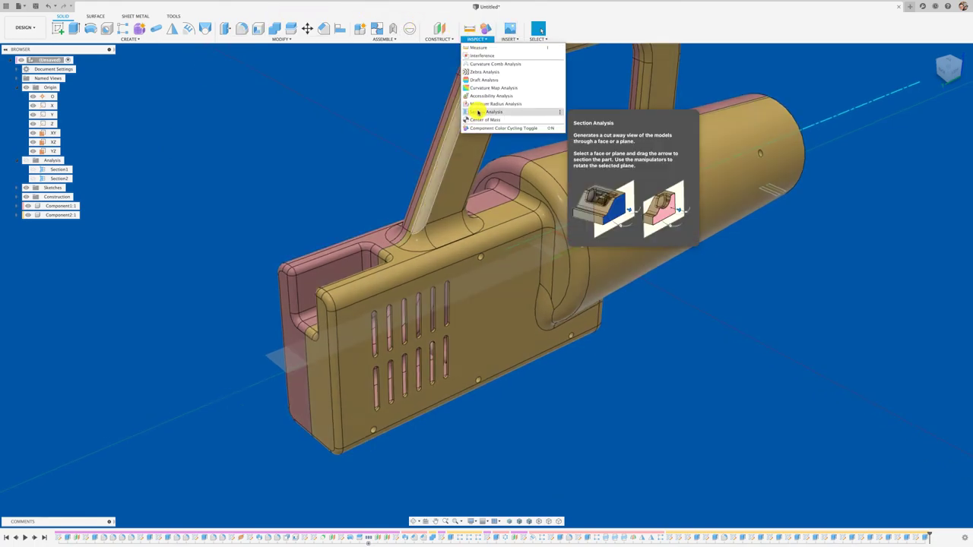
click(479, 111)
click(325, 394)
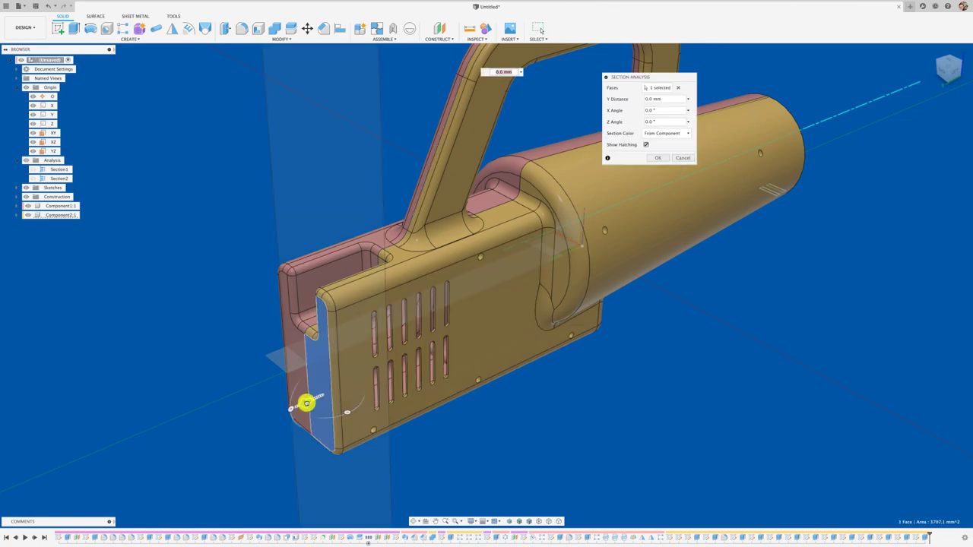
drag(306, 403, 344, 386)
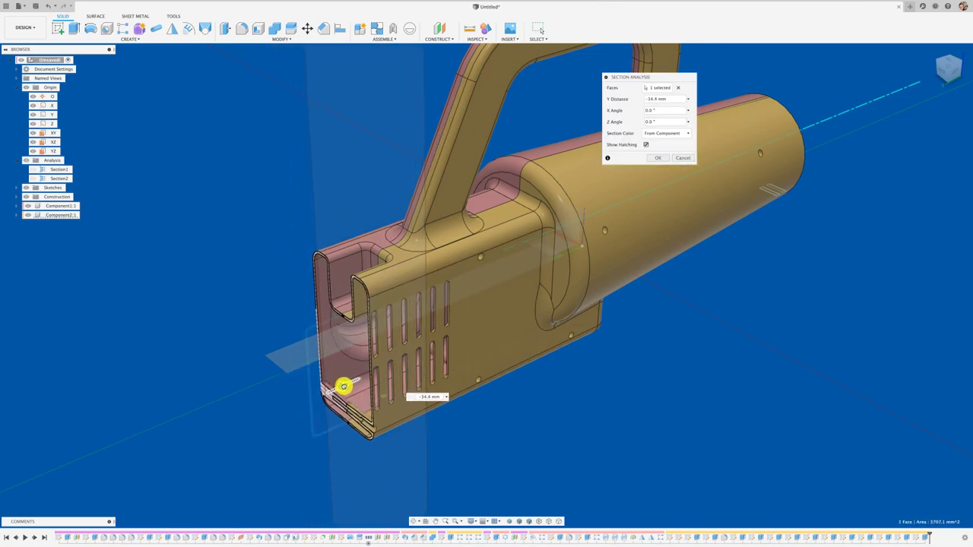
scroll(317, 411, up, 3)
scroll(315, 408, up, 4)
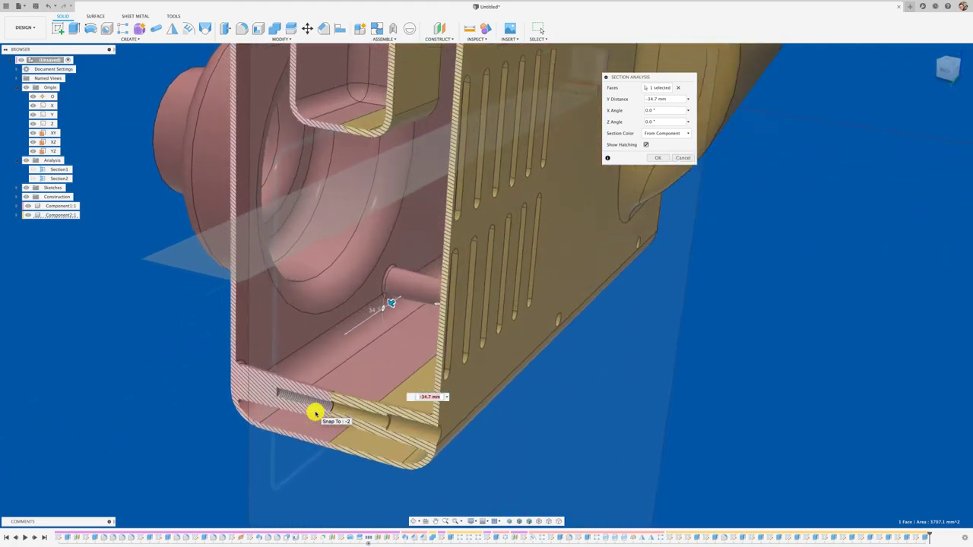
scroll(315, 408, up, 2)
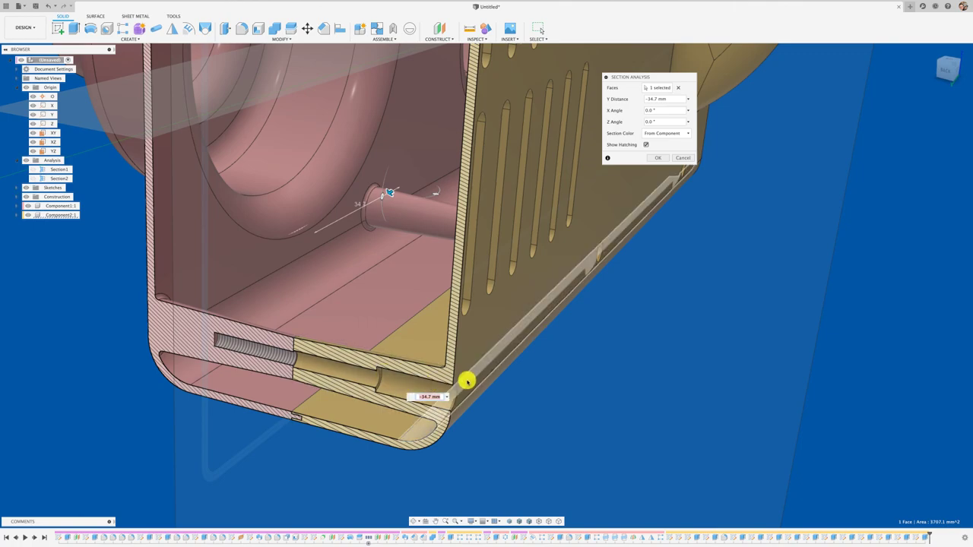
click(683, 157)
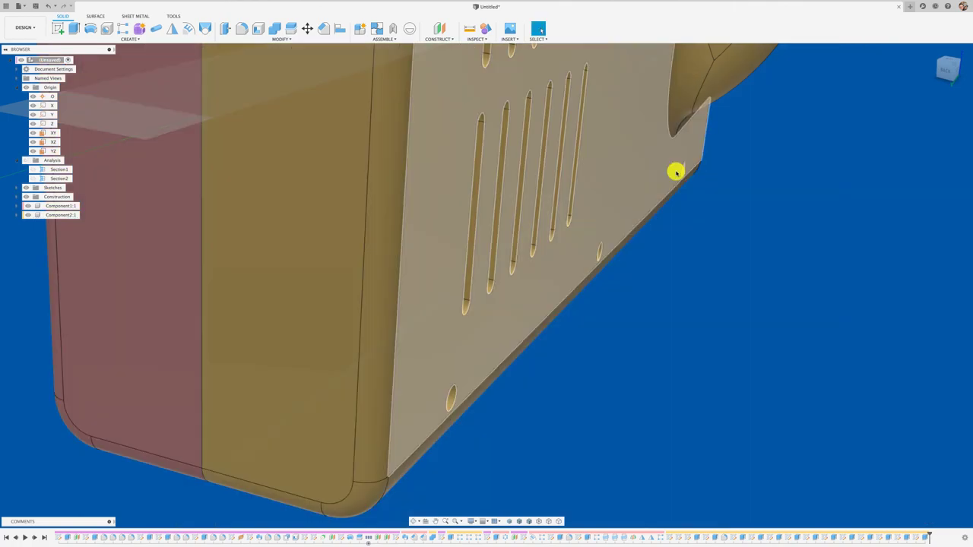
mouse_move(676, 170)
shift+middle_down()
mouse_move(616, 333)
mouse_move(403, 250)
shift+middle_up()
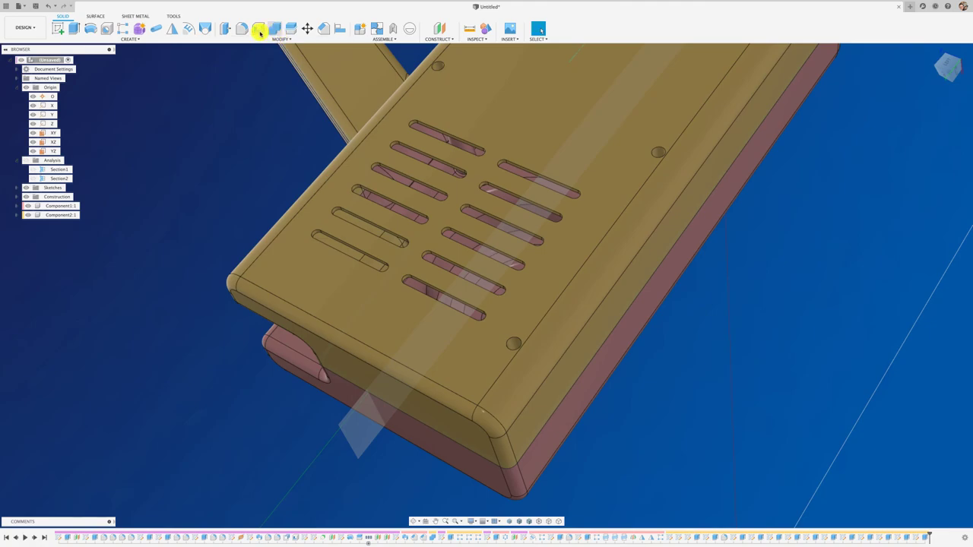
Step: Start a chamfer and select the screw hole edges on the housing
key(Return)
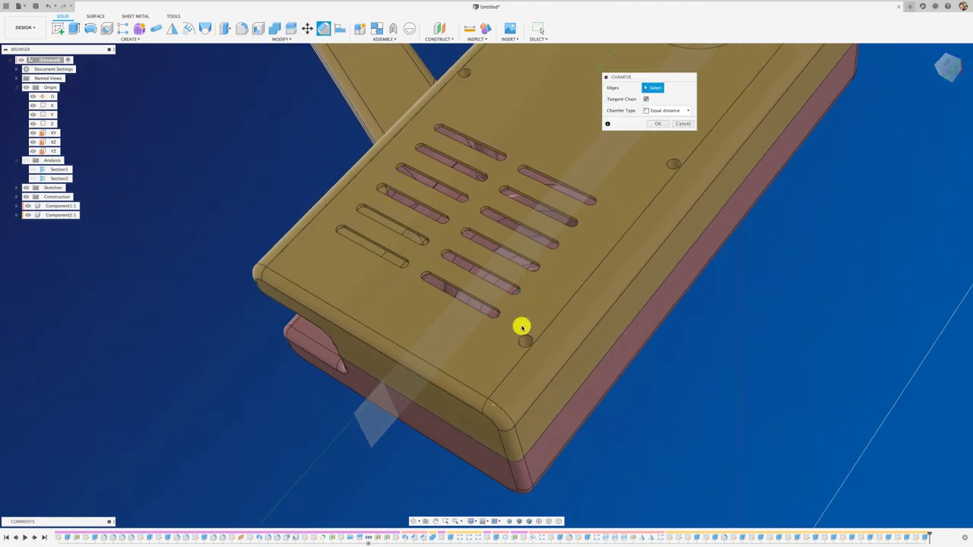
click(527, 339)
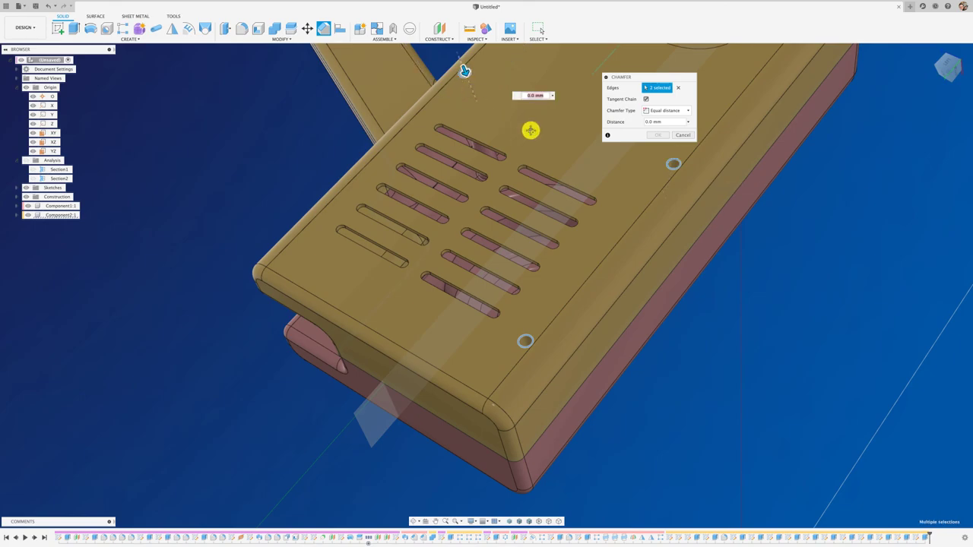
mouse_move(531, 130)
middle_down()
mouse_move(417, 276)
mouse_move(589, 221)
middle_up()
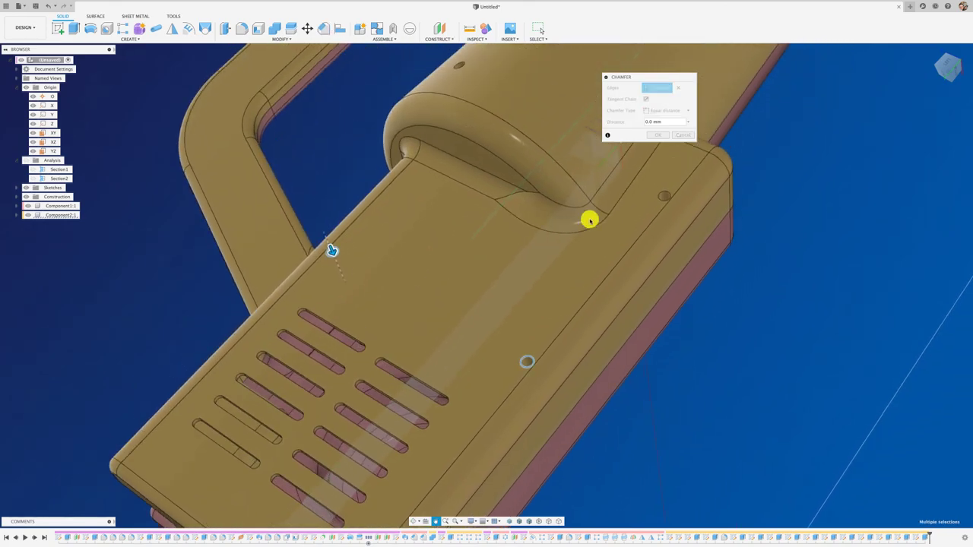
click(660, 199)
mouse_move(506, 124)
shift+middle_down()
mouse_move(417, 278)
mouse_move(309, 322)
shift+middle_up()
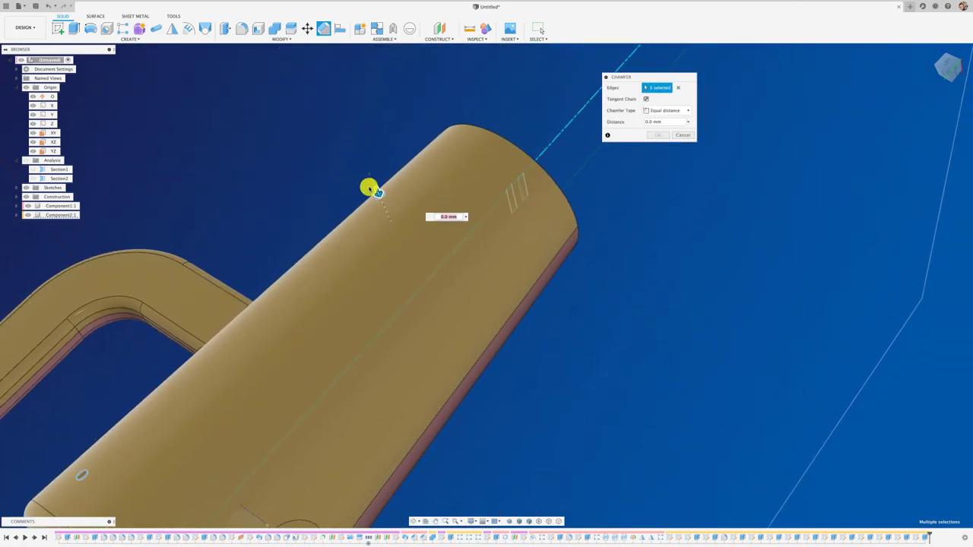
text(2)
Step: Apply a 1 mm equal-distance chamfer to the six hole edges
key(Return)
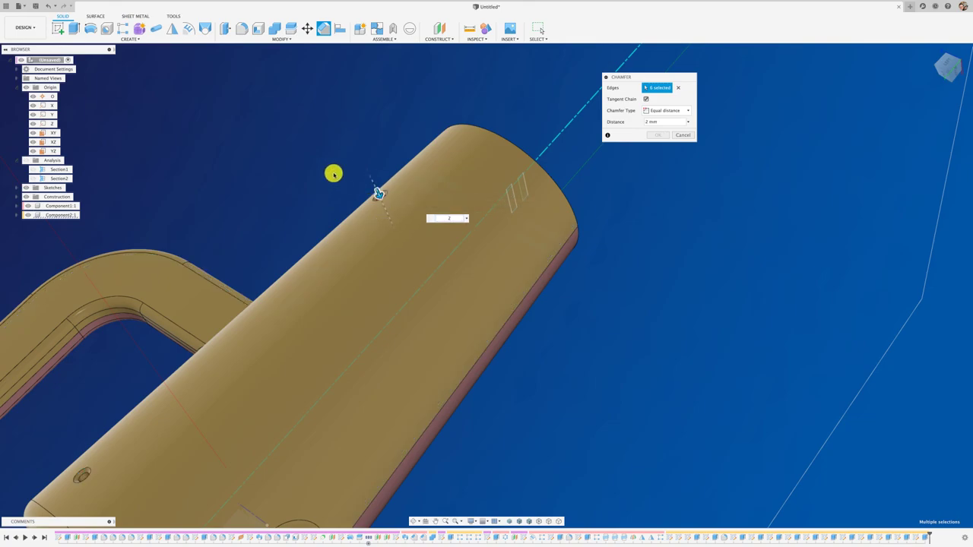
mouse_move(608, 171)
shift+middle_down()
mouse_move(505, 225)
mouse_move(692, 154)
mouse_move(643, 137)
mouse_move(663, 122)
shift+middle_up()
scroll(506, 222, up, 2)
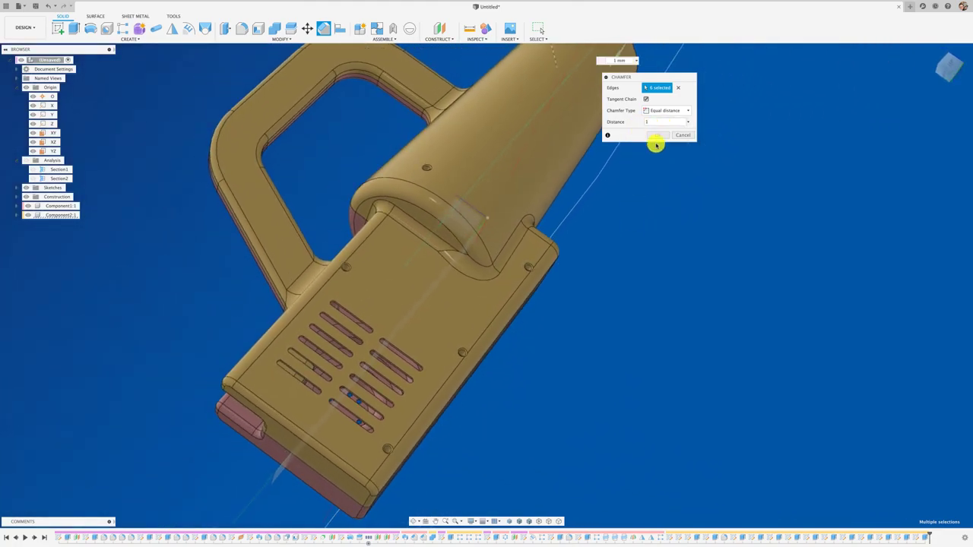
click(658, 136)
shift+scroll(623, 257, up, 3)
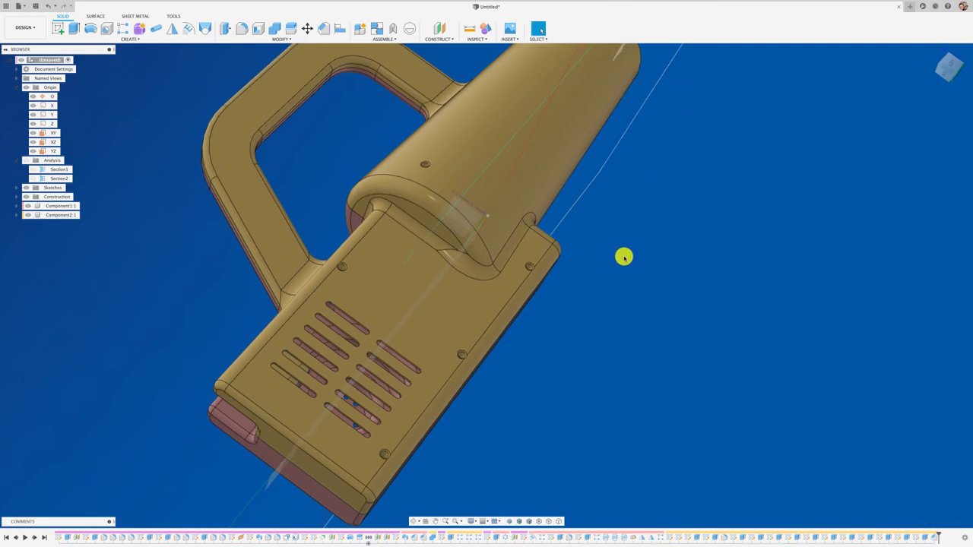
shift+scroll(623, 257, up, 3)
shift+scroll(624, 257, up, 3)
shift+scroll(623, 257, up, 3)
shift+scroll(623, 256, up, 3)
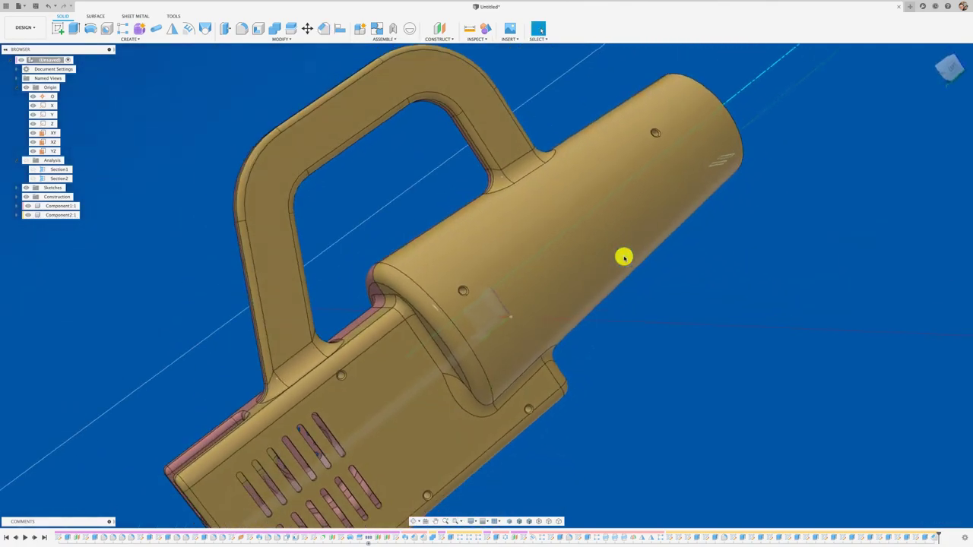
shift+scroll(593, 259, up, 3)
shift+scroll(296, 205, up, 3)
shift+scroll(298, 204, up, 3)
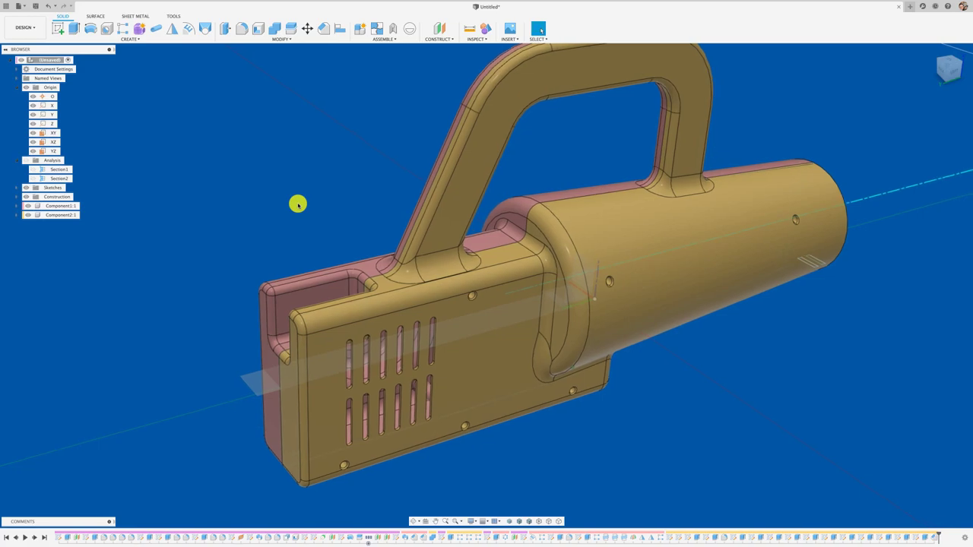